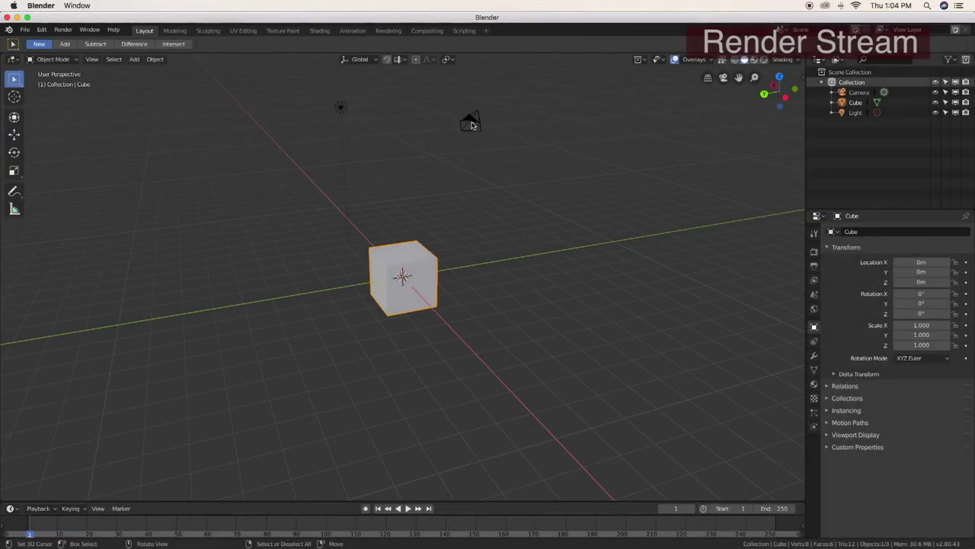
# Hide the camera and the light
pyautogui.click(470, 122)
pyautogui.keyDown('shift'); pyautogui.click(344, 108); pyautogui.keyUp('shift')
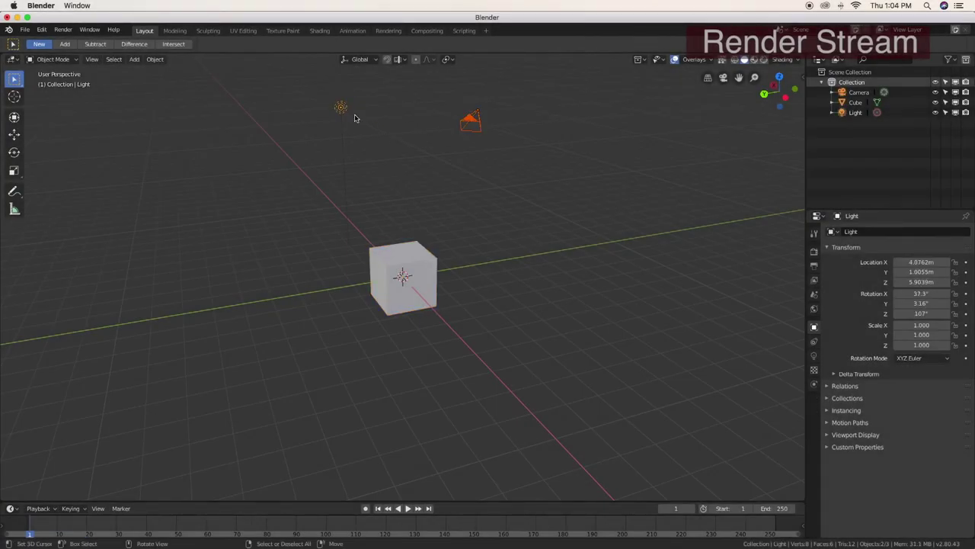
pyautogui.press('h')
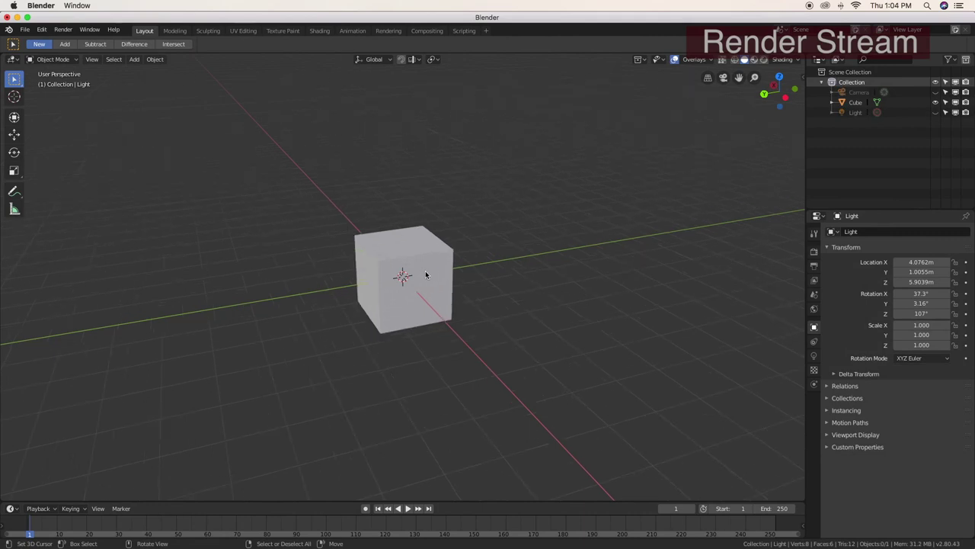
# Delete the default cube
pyautogui.click(429, 267)
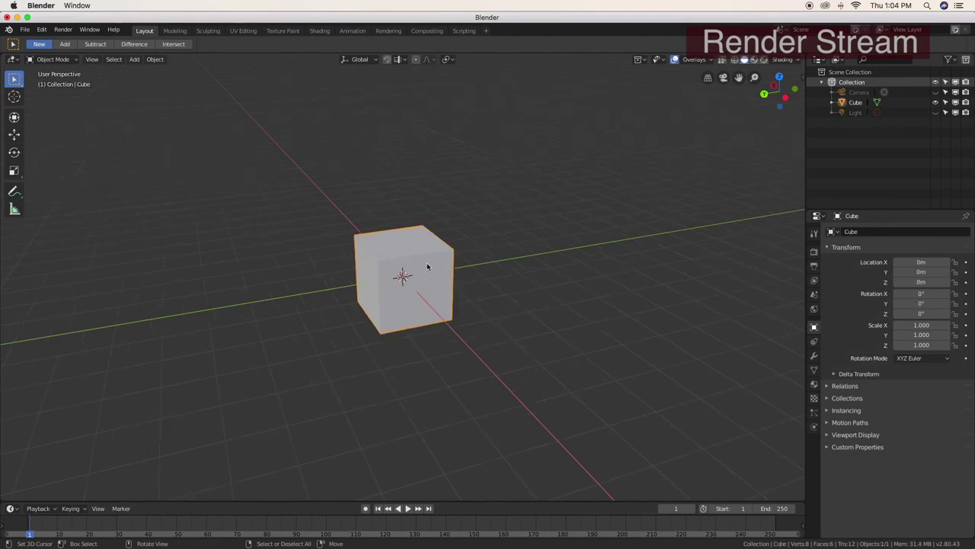
pyautogui.press('x')
pyautogui.click(428, 264)
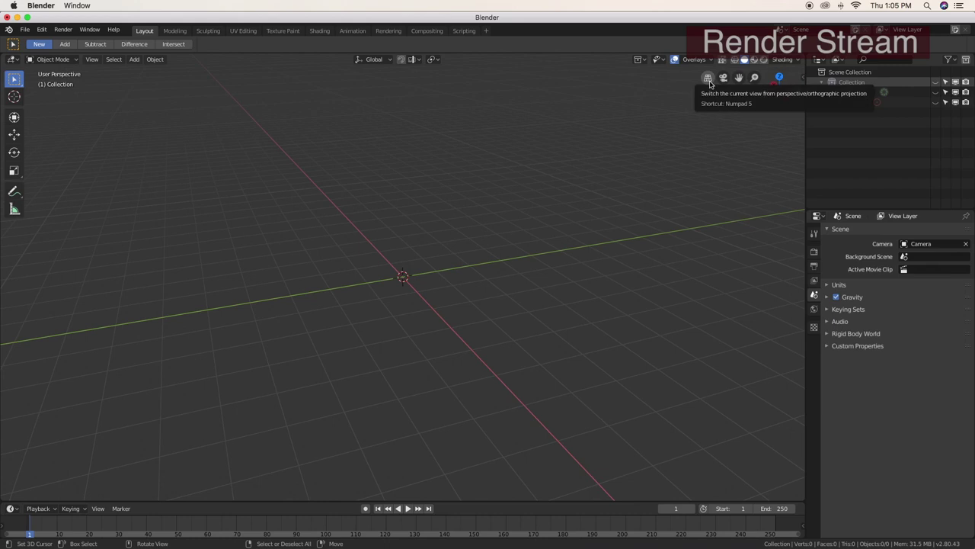
# Switch to an orthographic Front view and bring up the Add menu
pyautogui.click(708, 79)
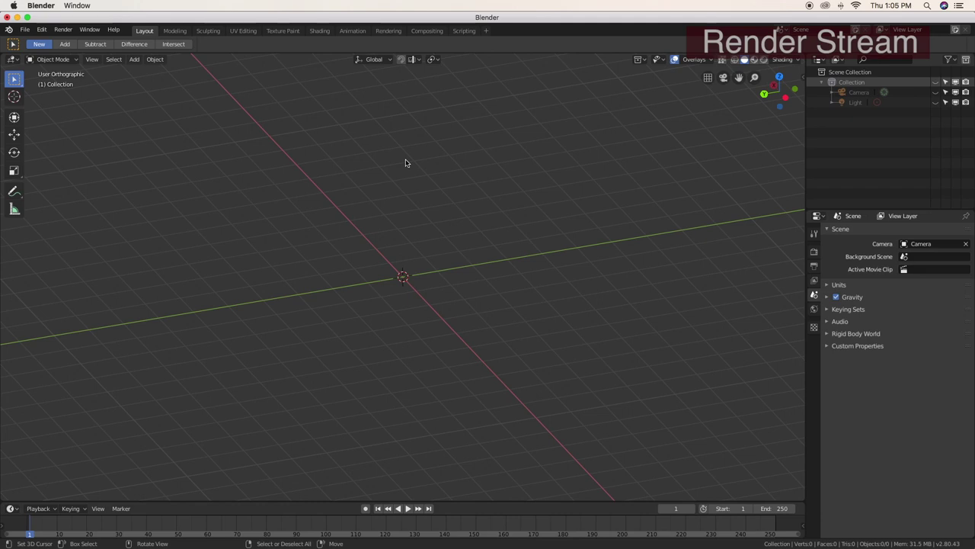
pyautogui.press('`')
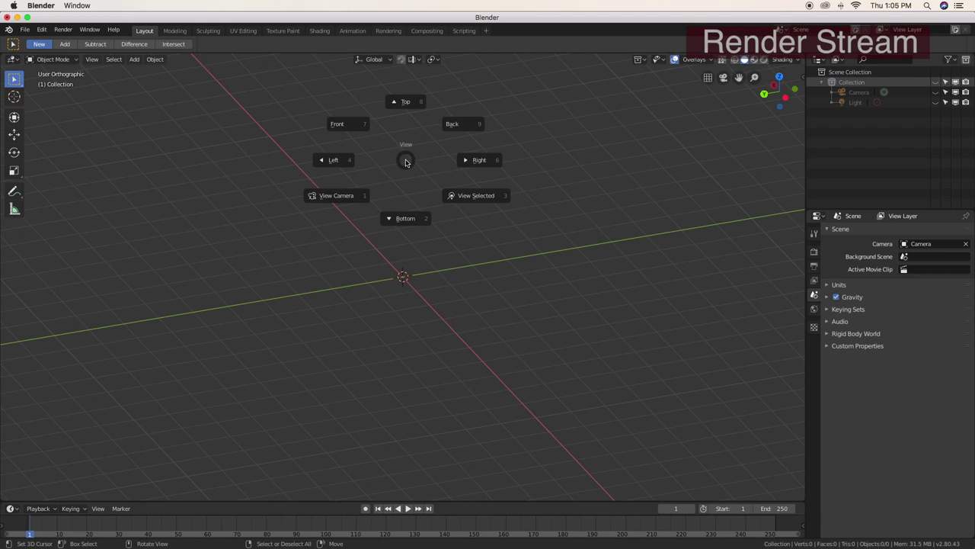
pyautogui.click(339, 125)
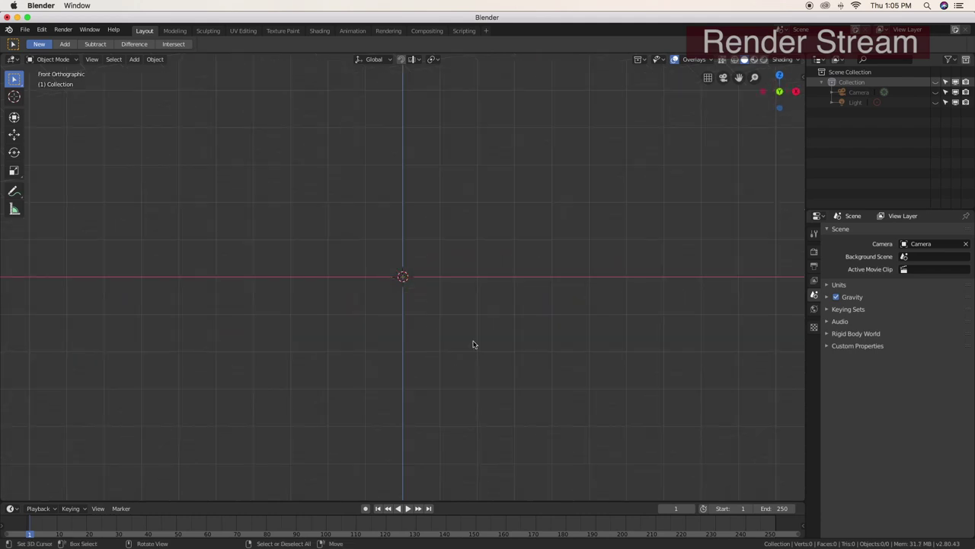
pyautogui.hotkey('shift', 'a')
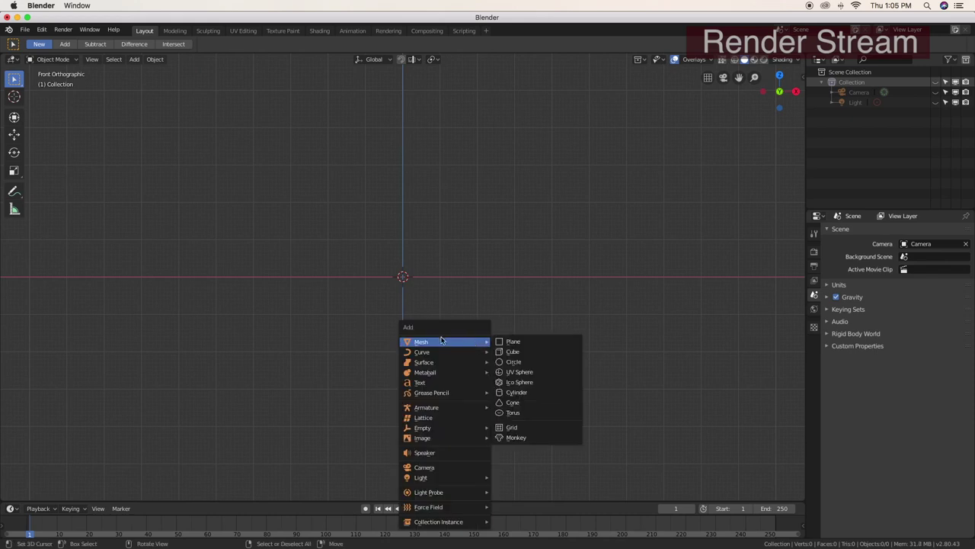
# Add a cylinder and stretch it to about 5 times its height along Z
pyautogui.click(531, 392)
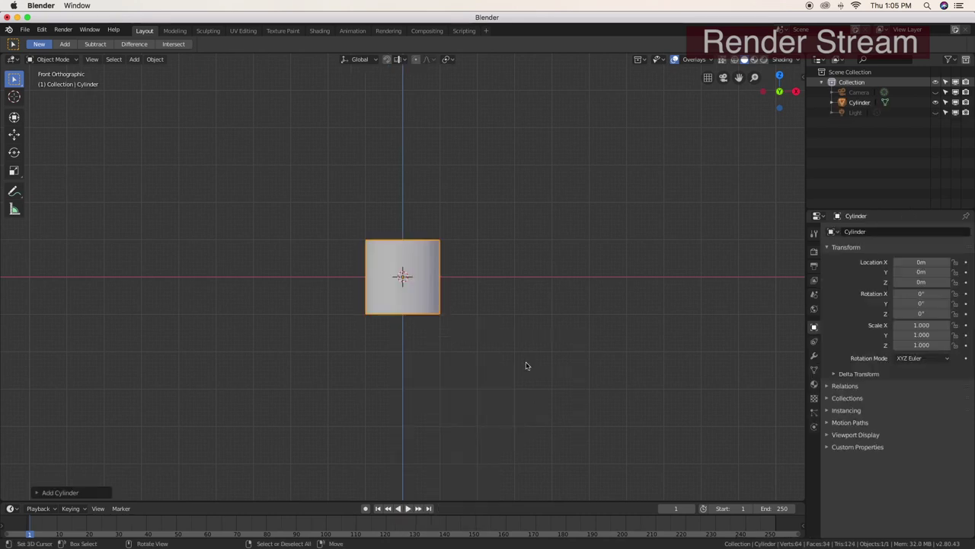
pyautogui.scroll(-4, 430, 282)
pyautogui.press('s')
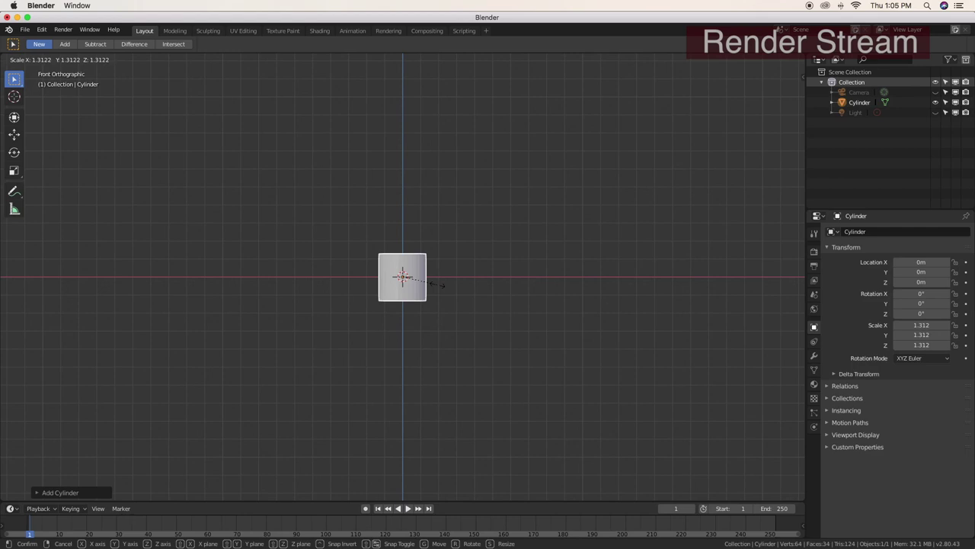
pyautogui.press('z')
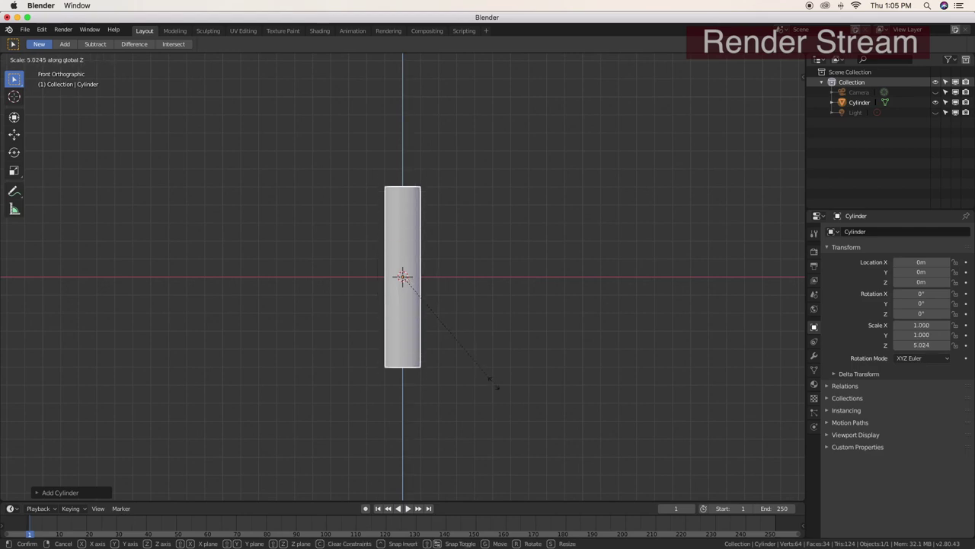
pyautogui.click(485, 386)
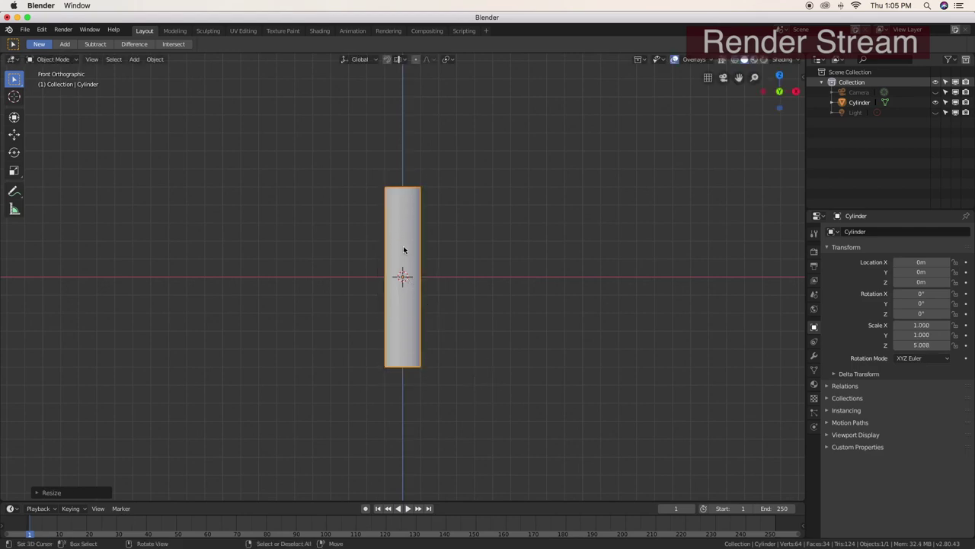
# Raise the cylinder to Z 4.9949 m so its base rests on the ground line
pyautogui.click(14, 135)
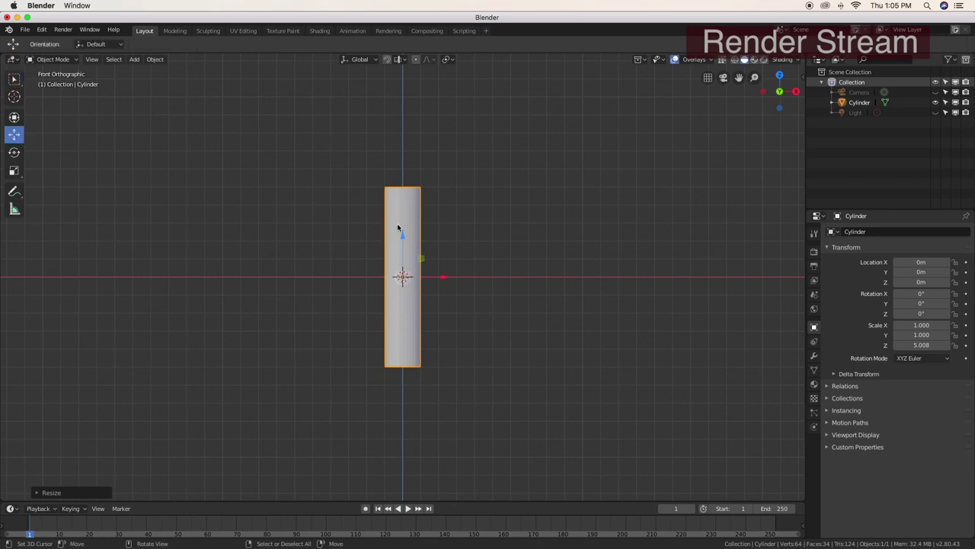
pyautogui.moveTo(400, 232); pyautogui.dragTo(413, 147)
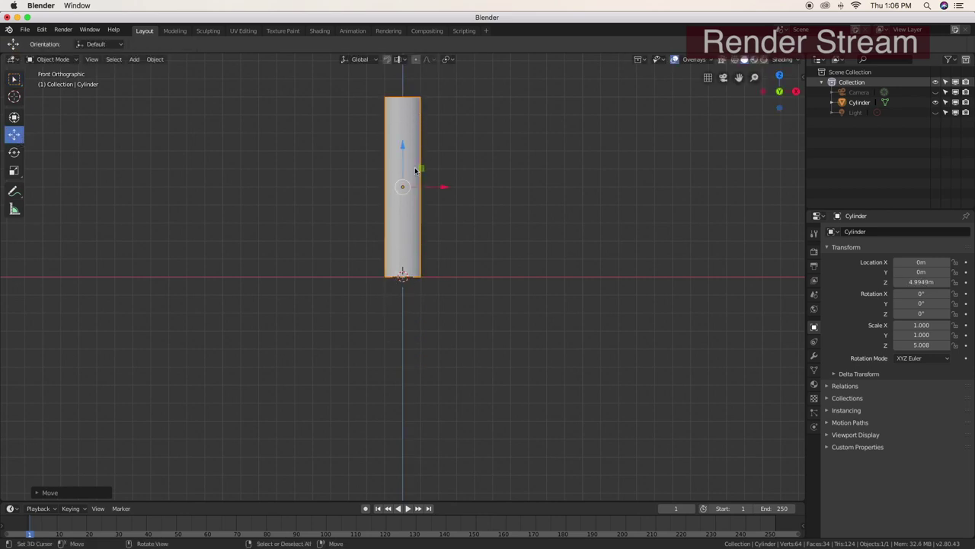
pyautogui.scroll(6, 406, 276)
pyautogui.keyDown('shift'); pyautogui.scroll(4, 427, 328); pyautogui.keyUp('shift')
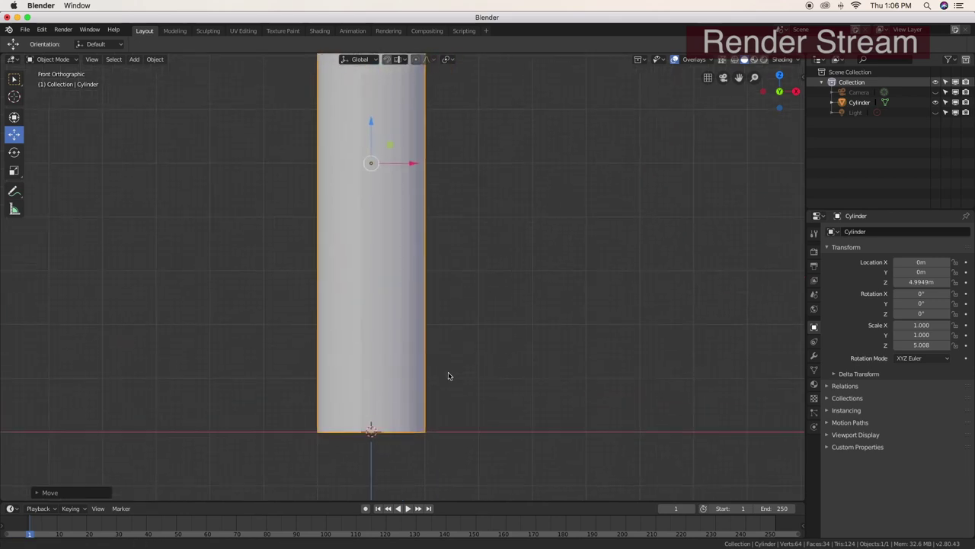
pyautogui.scroll(-2, 426, 299)
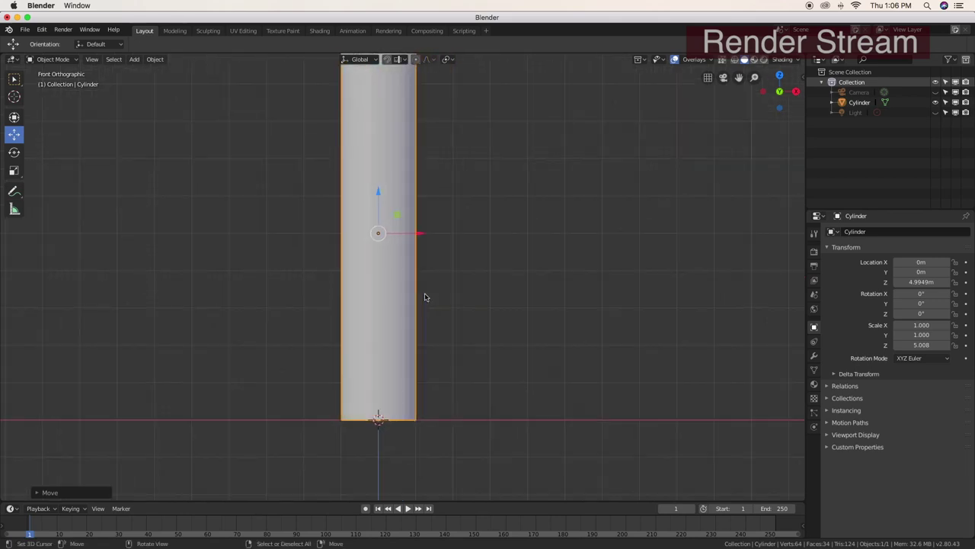
# Switch the tall cylinder to Edit Mode and deselect all its vertices
pyautogui.press('Tab')
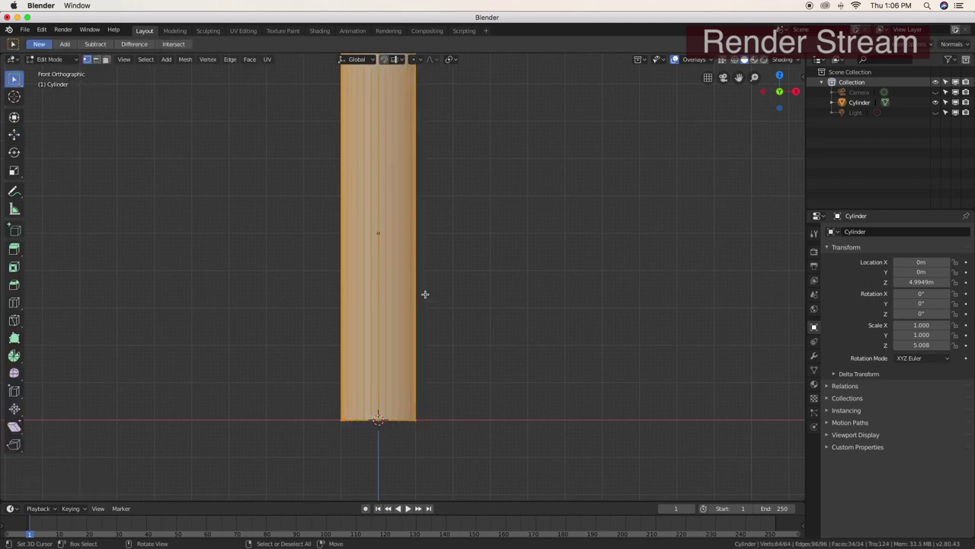
pyautogui.scroll(3, 425, 292)
pyautogui.scroll(-5, 457, 275)
pyautogui.keyDown('shift'); pyautogui.scroll(2, 459, 297); pyautogui.keyUp('shift')
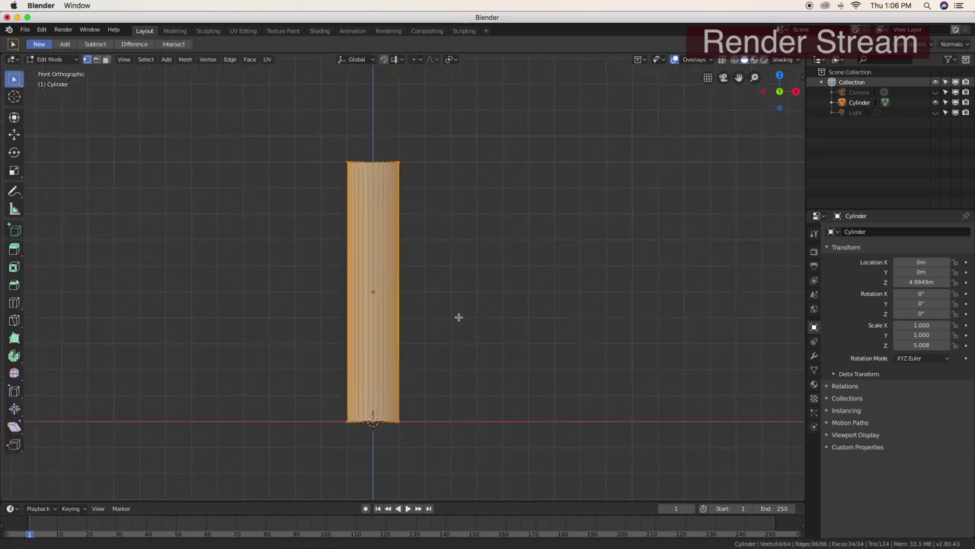
pyautogui.scroll(4, 458, 322)
pyautogui.scroll(-3, 456, 325)
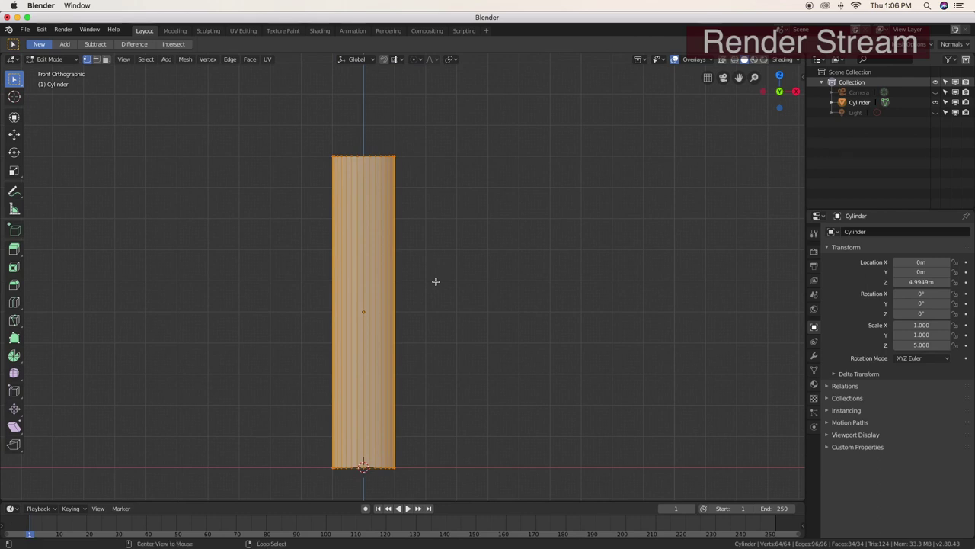
pyautogui.hotkey('alt', 'a')
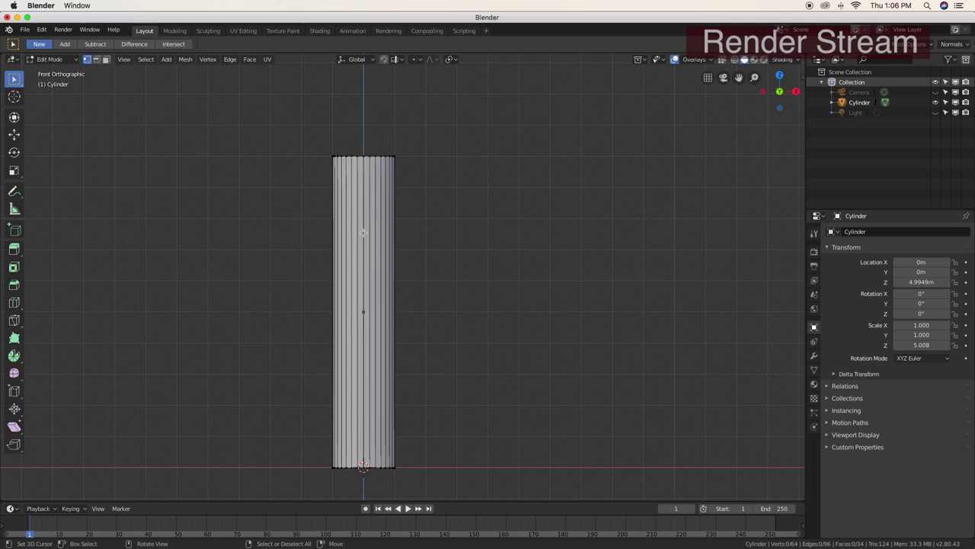
# Cut two edge loops near the top of the cylinder
pyautogui.hotkey('ctrl', 'r')
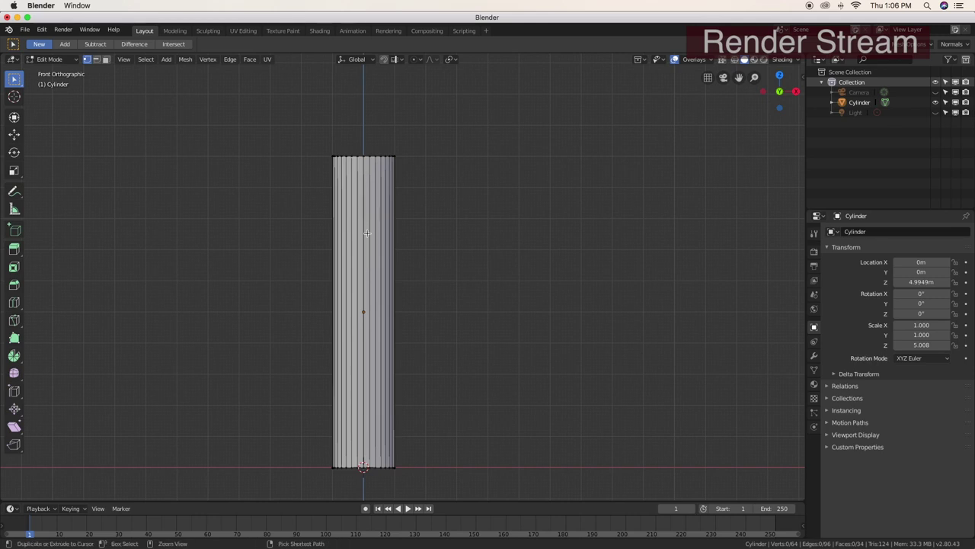
pyautogui.click(365, 307)
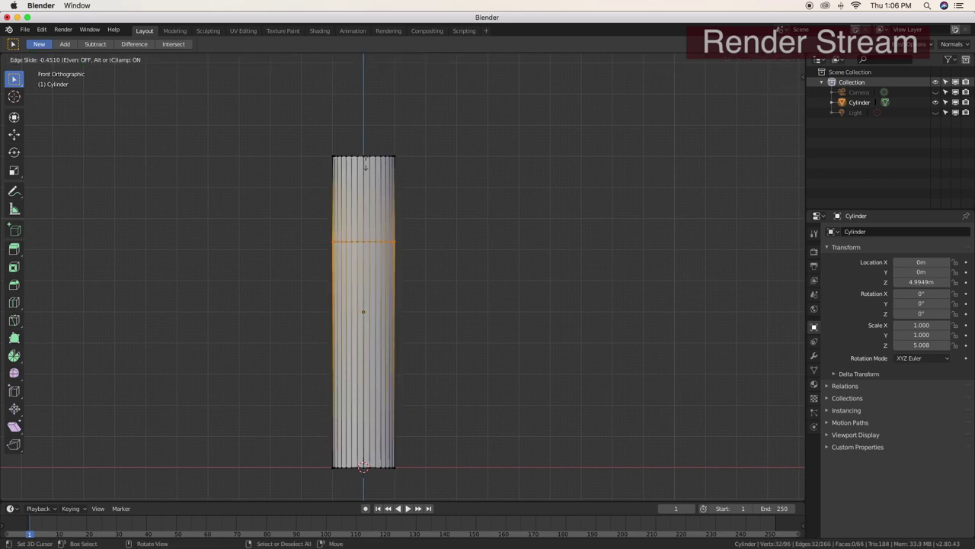
pyautogui.click(366, 164)
pyautogui.hotkey('ctrl', 'r')
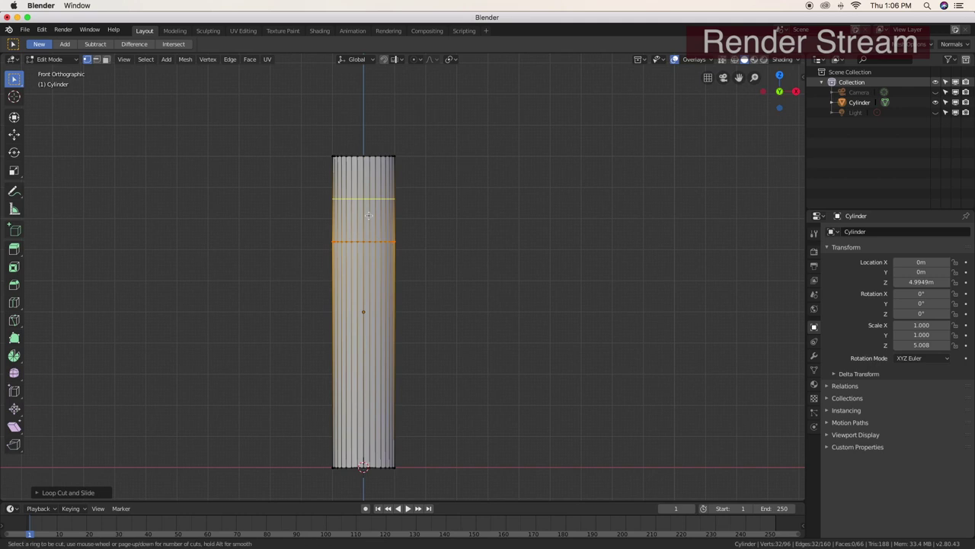
pyautogui.click(368, 217)
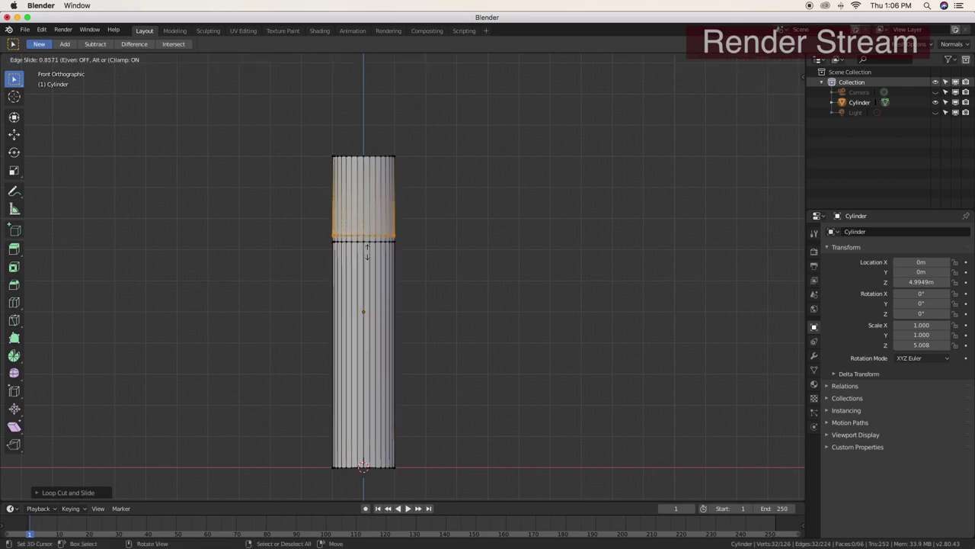
pyautogui.click(368, 255)
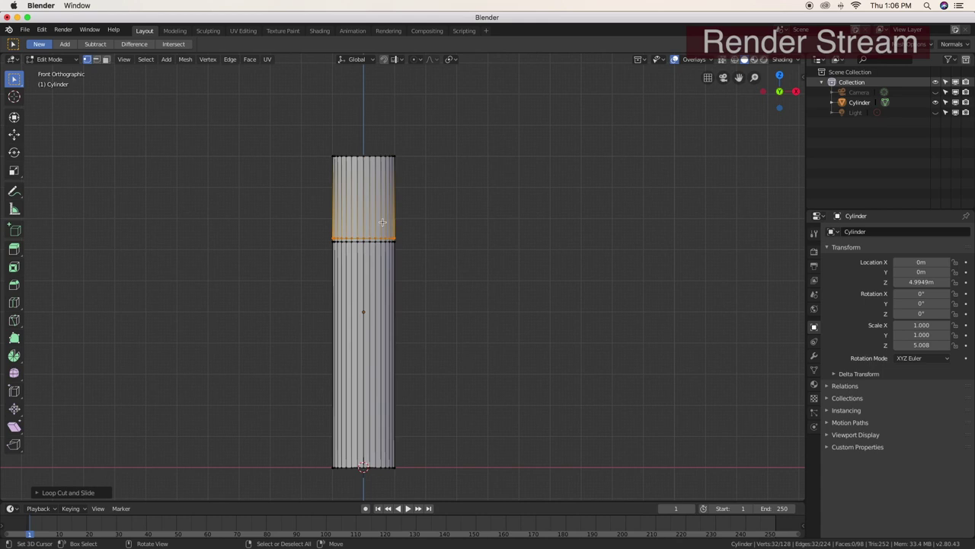
# Scale the selected loop down to 0.3754 to pinch a neck, then deselect all
pyautogui.press('s')
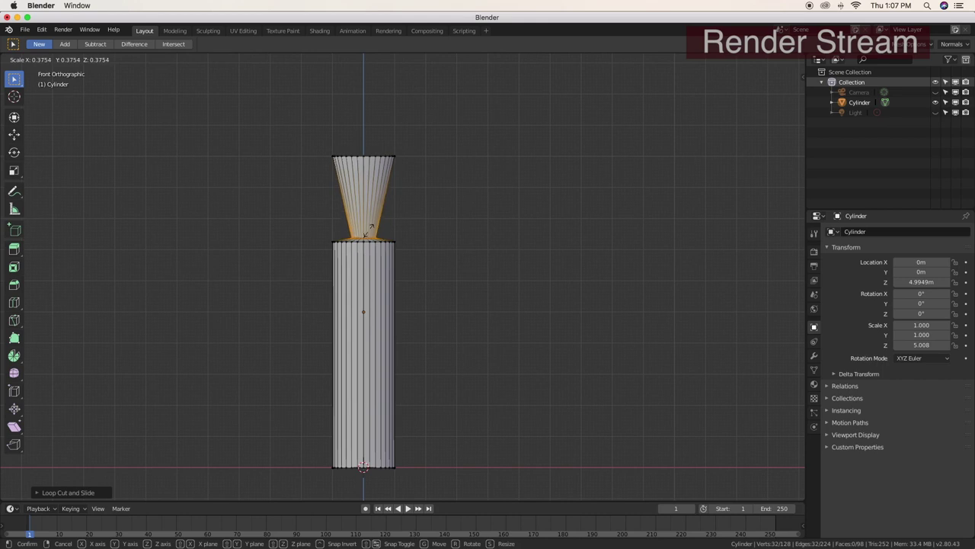
pyautogui.click(370, 228)
pyautogui.scroll(6, 383, 156)
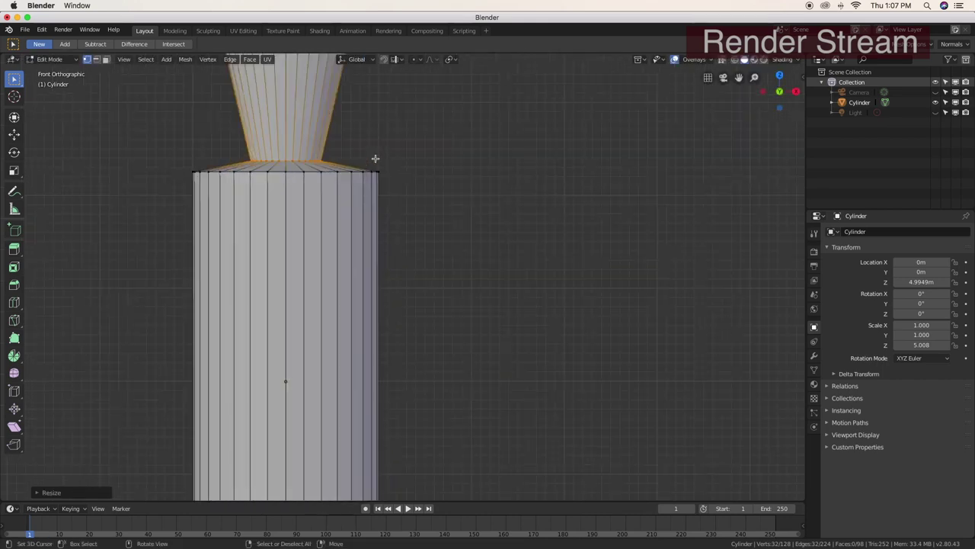
pyautogui.keyDown('shift'); pyautogui.scroll(3, 374, 158); pyautogui.keyUp('shift')
pyautogui.keyDown('shift'); pyautogui.scroll(3, 413, 290); pyautogui.keyUp('shift')
pyautogui.keyDown('shift'); pyautogui.scroll(1, 419, 266); pyautogui.keyUp('shift')
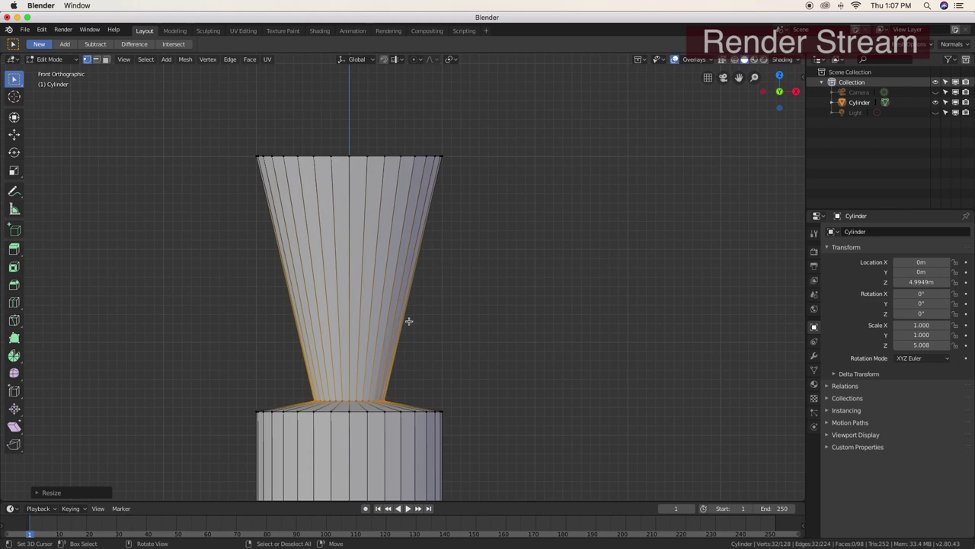
pyautogui.hotkey('alt', 'a')
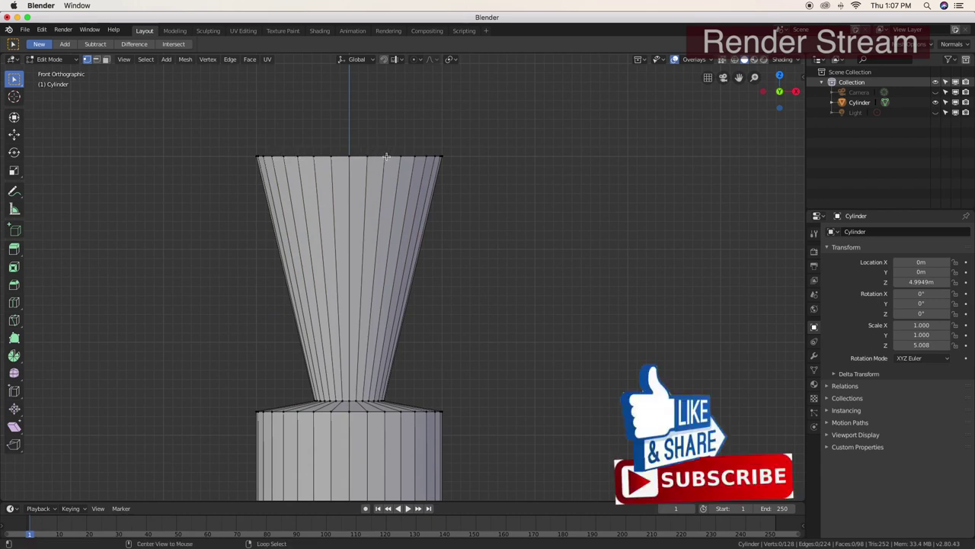
# In Front view, shrink the cone's top edge loop down to the neck's width
pyautogui.keyDown('alt'); pyautogui.click(386, 156); pyautogui.keyUp('alt')
pyautogui.moveTo(387, 156); pyautogui.dragTo(405, 190, button='middle')
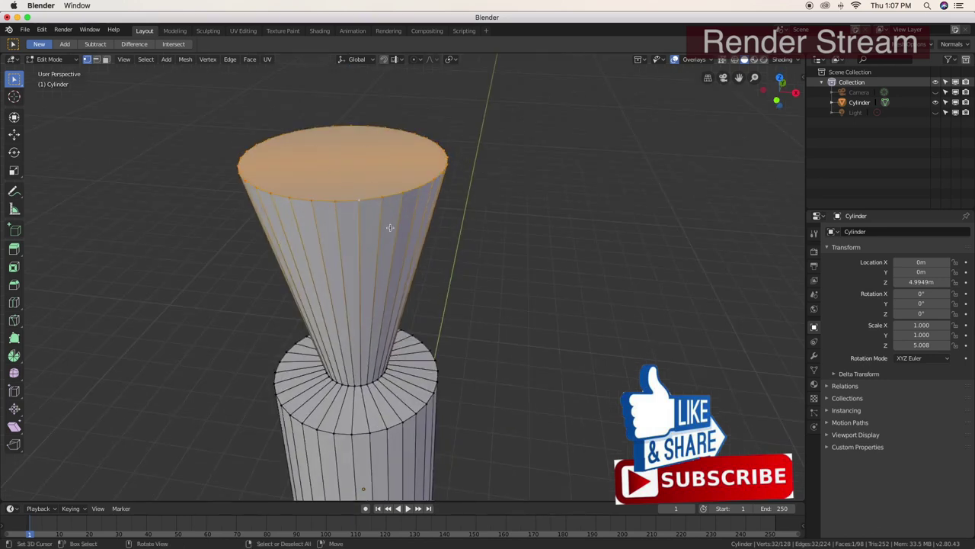
pyautogui.press('`')
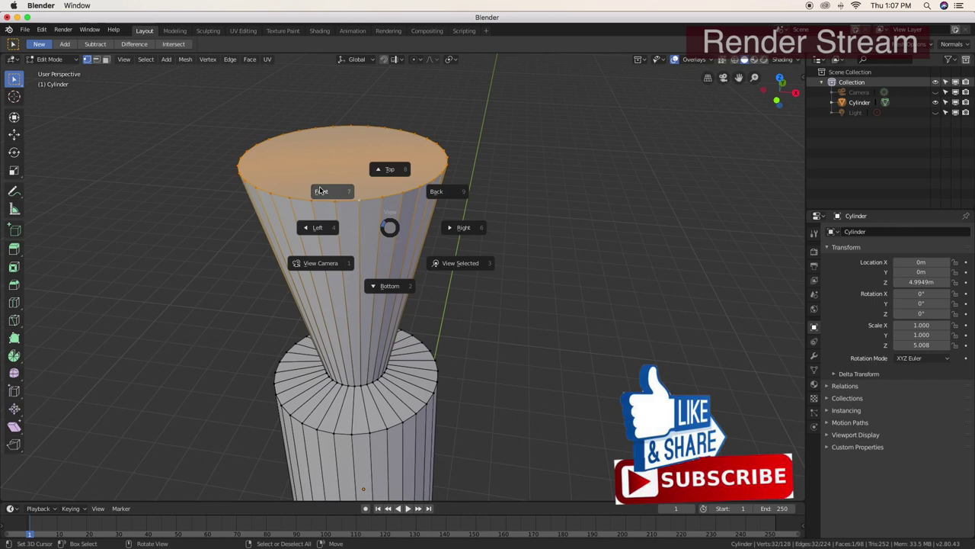
pyautogui.click(324, 191)
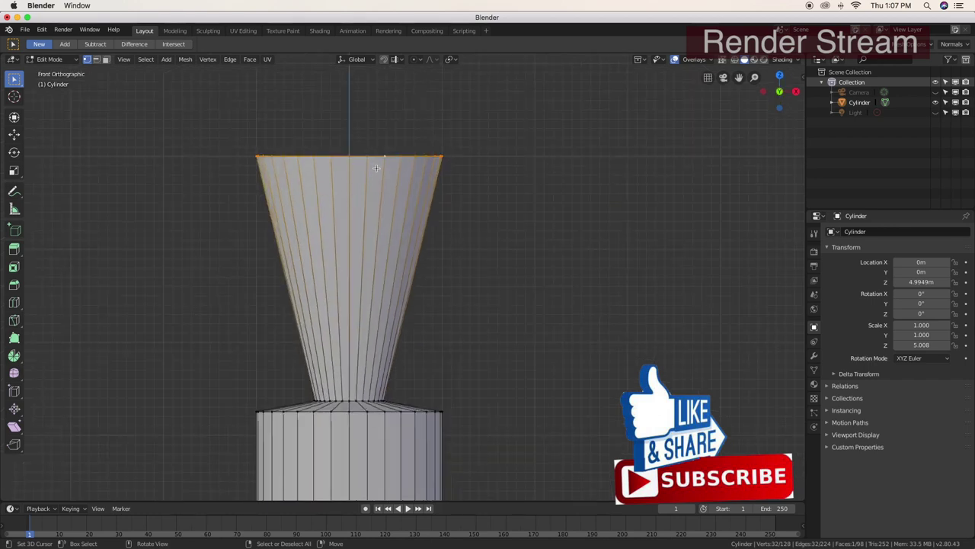
pyautogui.press('s')
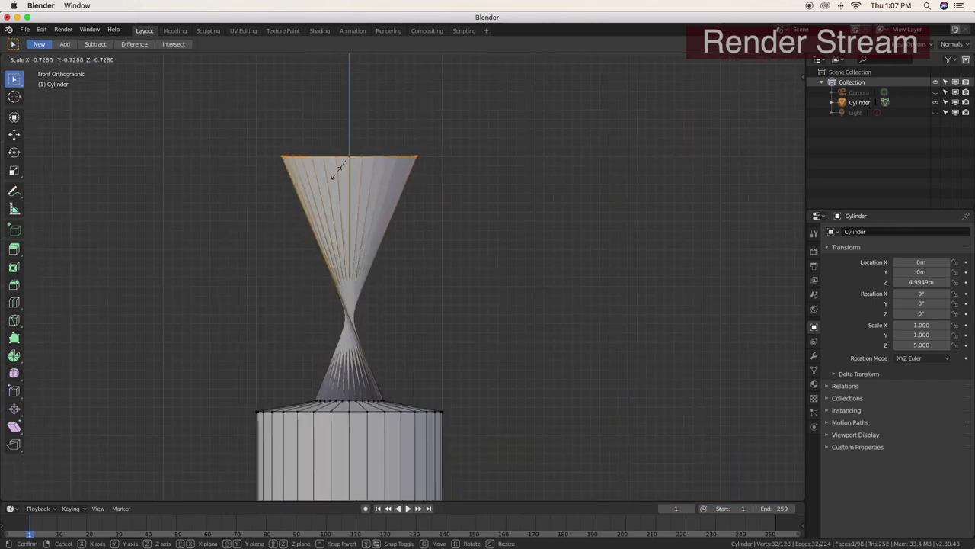
pyautogui.click(359, 148)
# Select the edge loop at the bottom of the neck
pyautogui.scroll(-7, 449, 329)
pyautogui.scroll(-4, 448, 328)
pyautogui.scroll(6, 448, 328)
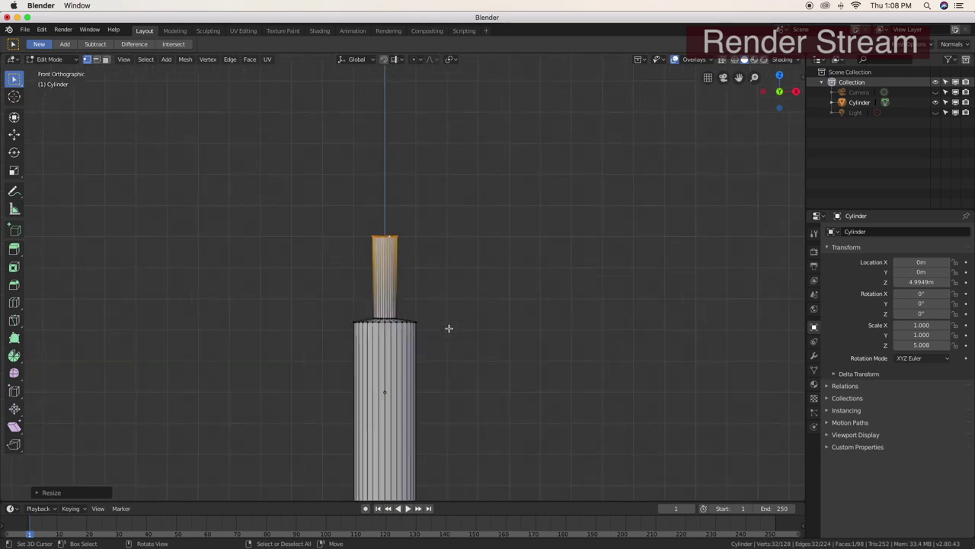
pyautogui.scroll(7, 448, 329)
pyautogui.scroll(-1, 448, 328)
pyautogui.click(348, 401)
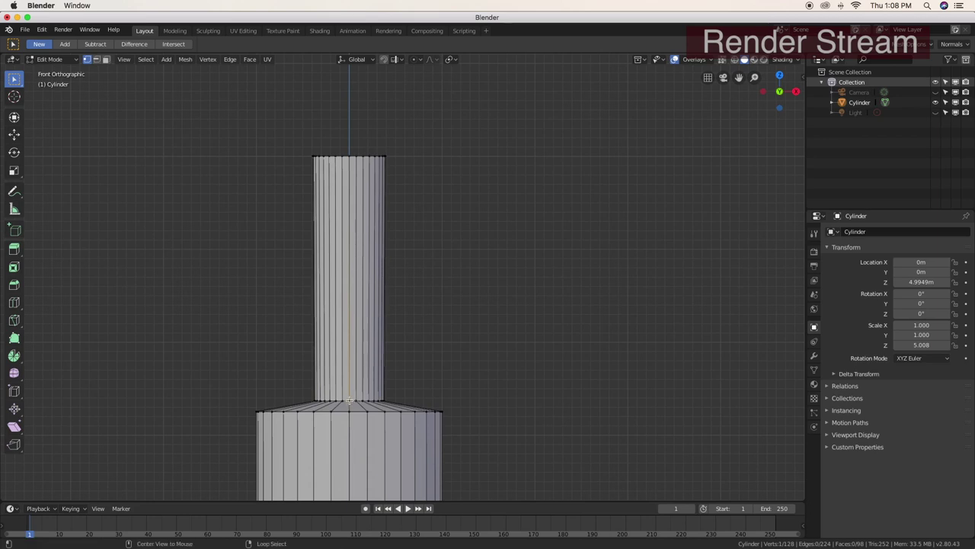
pyautogui.keyDown('alt'); pyautogui.click(350, 400); pyautogui.keyUp('alt')
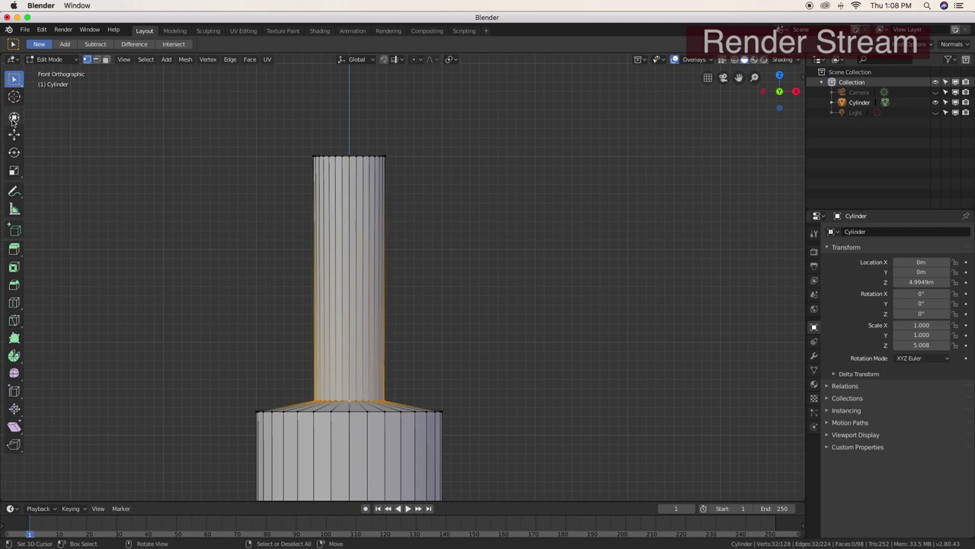
# With the Transform tool, raise the neck's bottom loop to form a sloping shoulder
pyautogui.click(13, 96)
pyautogui.click(13, 116)
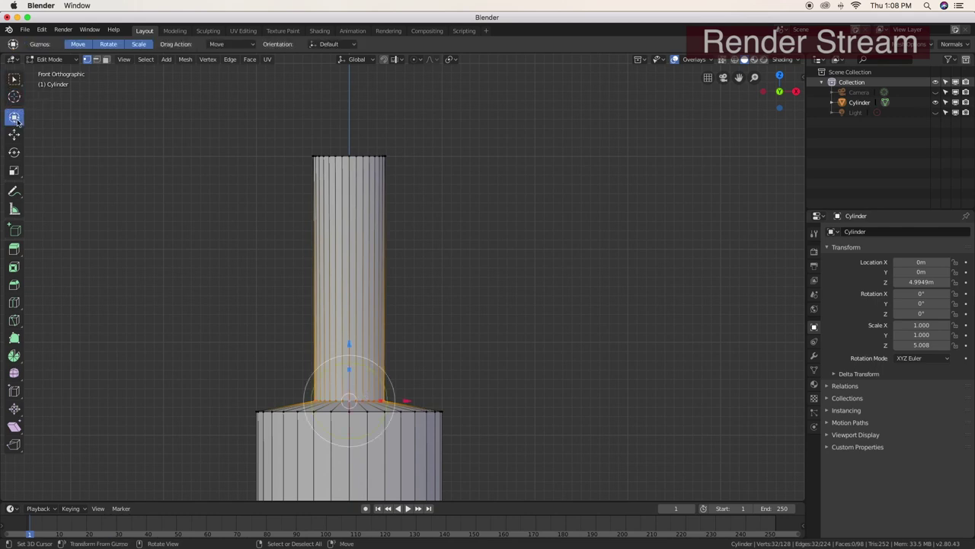
pyautogui.moveTo(349, 401); pyautogui.dragTo(348, 304)
pyautogui.scroll(-1, 437, 355)
pyautogui.scroll(-6, 438, 357)
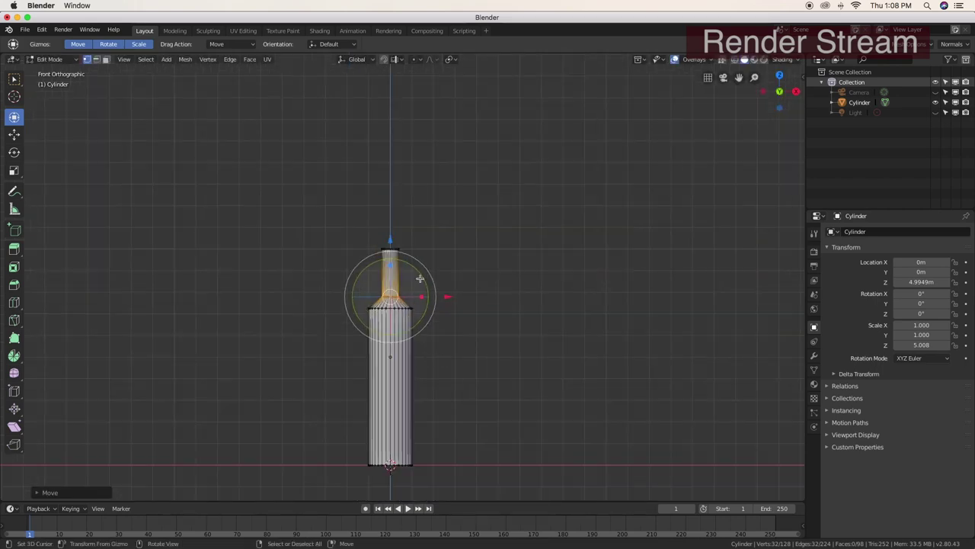
pyautogui.moveTo(390, 239); pyautogui.dragTo(392, 227)
pyautogui.scroll(3, 391, 227)
pyautogui.scroll(3, 356, 180)
# Select the neck's top ring and raise it to lengthen the neck
pyautogui.keyDown('alt'); pyautogui.click(370, 190); pyautogui.keyUp('alt')
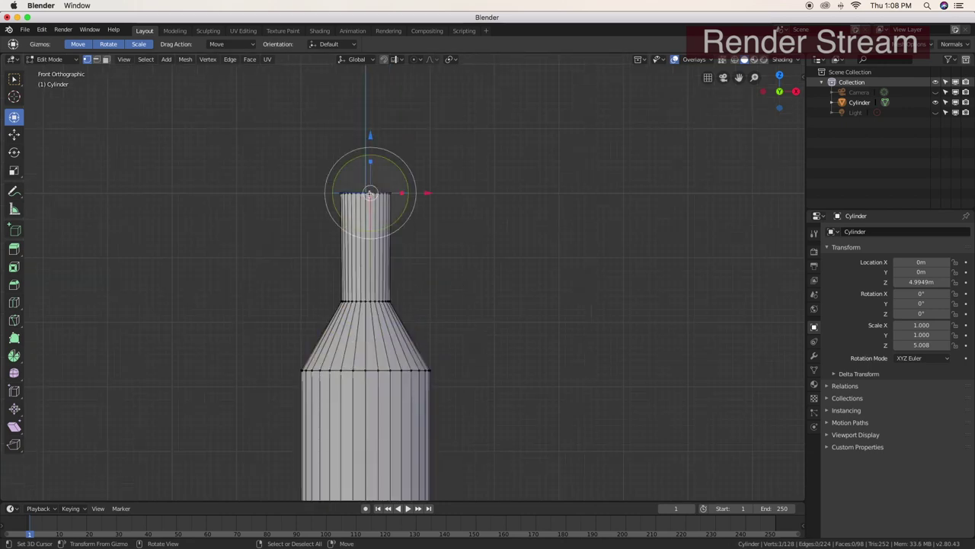
pyautogui.keyDown('ctrl'); pyautogui.keyDown('alt'); pyautogui.click(369, 193); pyautogui.keyUp('alt'); pyautogui.keyUp('ctrl')
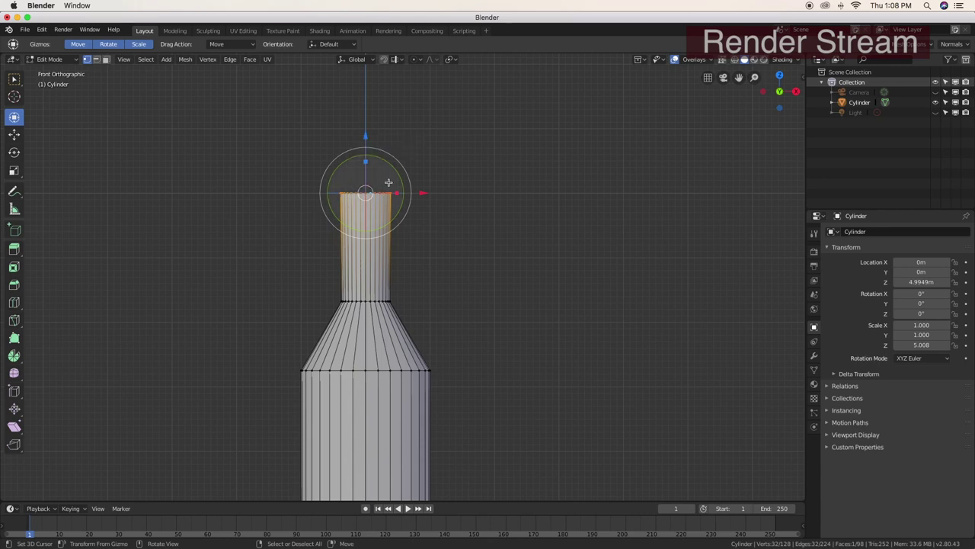
pyautogui.moveTo(374, 191); pyautogui.dragTo(374, 64)
pyautogui.scroll(-4, 385, 122)
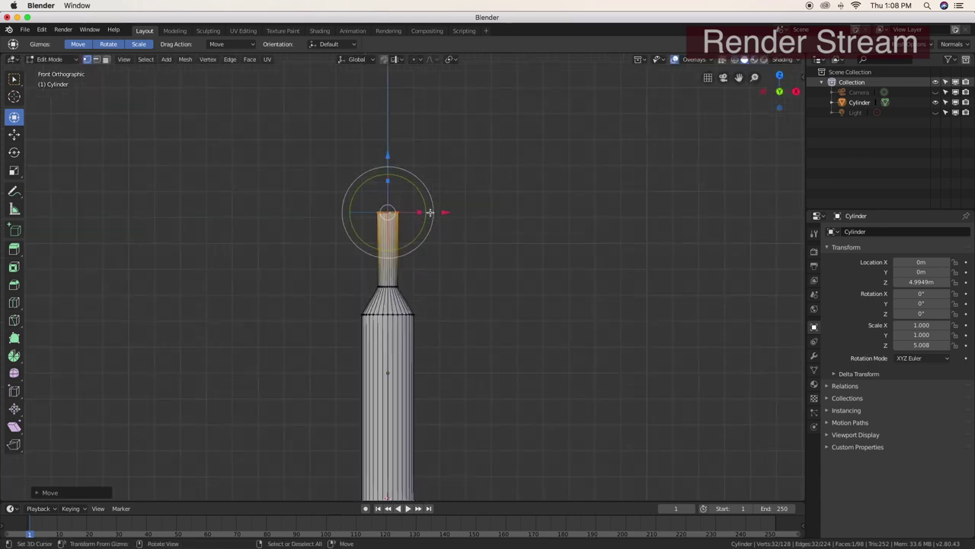
pyautogui.scroll(-4, 396, 175)
pyautogui.moveTo(397, 182); pyautogui.dragTo(401, 179)
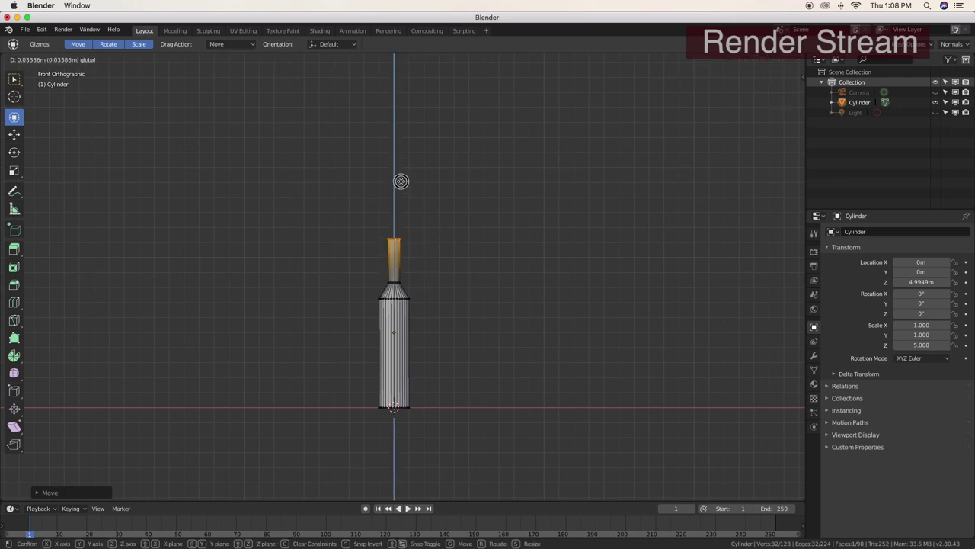
pyautogui.scroll(1, 442, 214)
pyautogui.scroll(8, 442, 214)
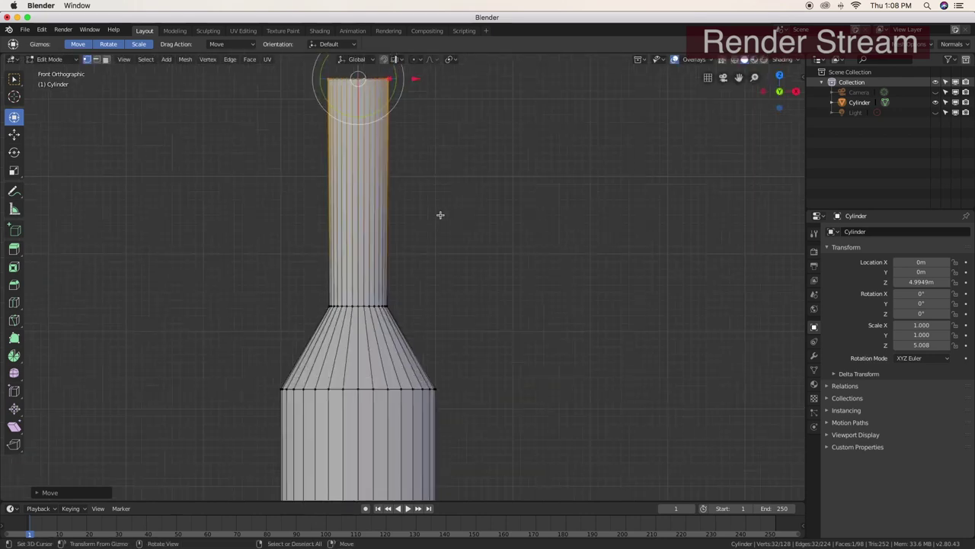
# Deselect the ring and pan the view down to the bottle body
pyautogui.click(470, 264)
pyautogui.scroll(5, 470, 265)
pyautogui.keyDown('shift'); pyautogui.moveTo(470, 265); pyautogui.dragTo(501, 356, button='middle'); pyautogui.keyUp('shift')
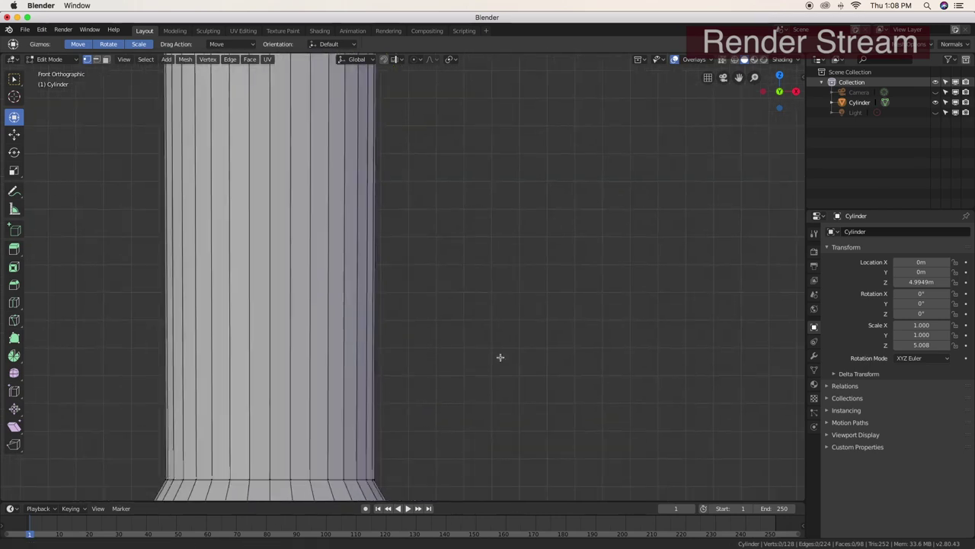
pyautogui.keyDown('ctrl'); pyautogui.scroll(3, 503, 352); pyautogui.keyUp('ctrl')
pyautogui.scroll(-3, 509, 346)
pyautogui.keyDown('shift'); pyautogui.moveTo(482, 227); pyautogui.dragTo(481, 384, button='middle'); pyautogui.keyUp('shift')
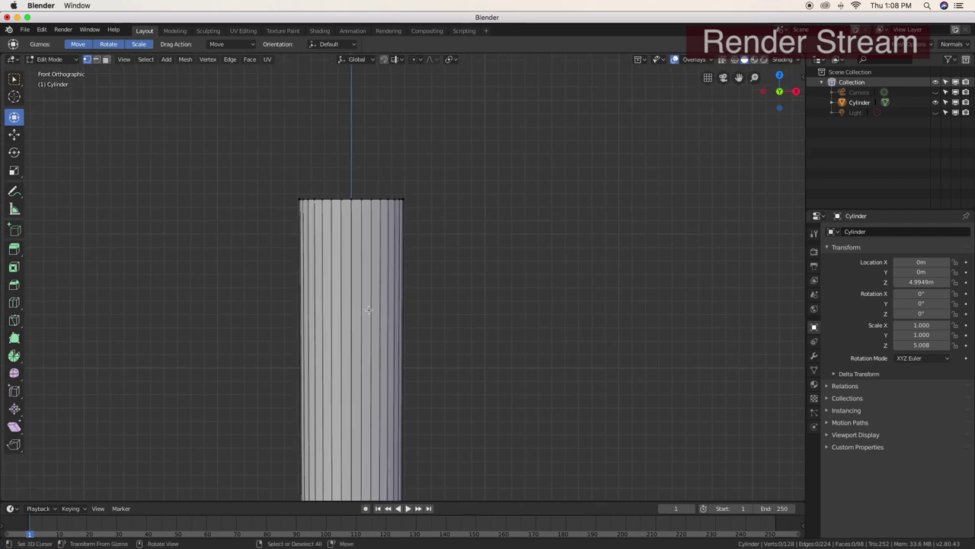
# Cut two edge loops around the body, one near the top and one lower down
pyautogui.hotkey('ctrl', 'r')
pyautogui.click(369, 309)
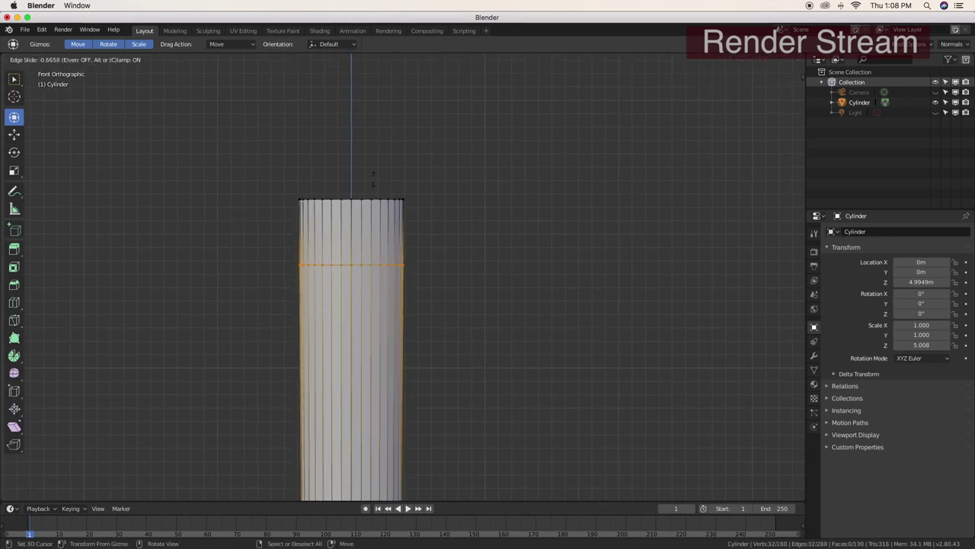
pyautogui.click(373, 175)
pyautogui.hotkey('ctrl', 'r')
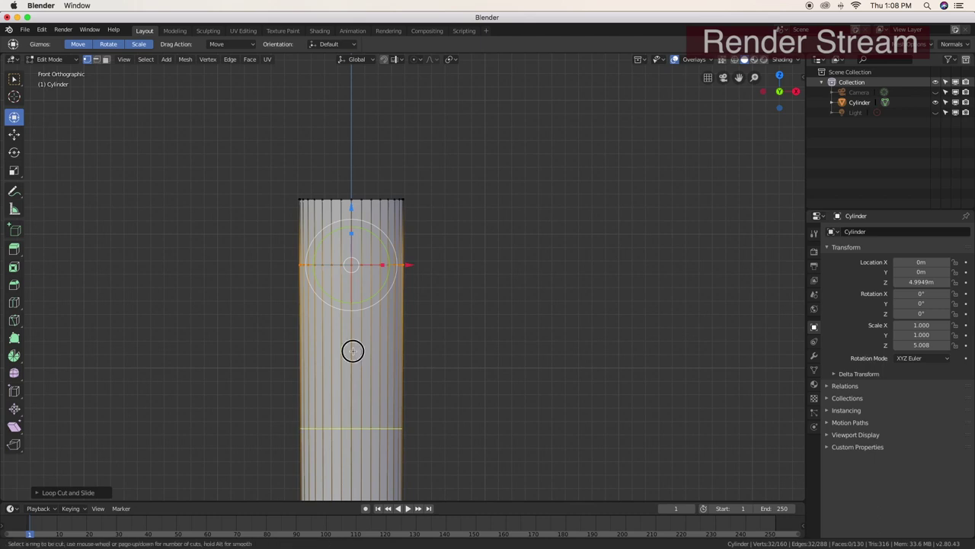
pyautogui.click(351, 349)
pyautogui.click(356, 257)
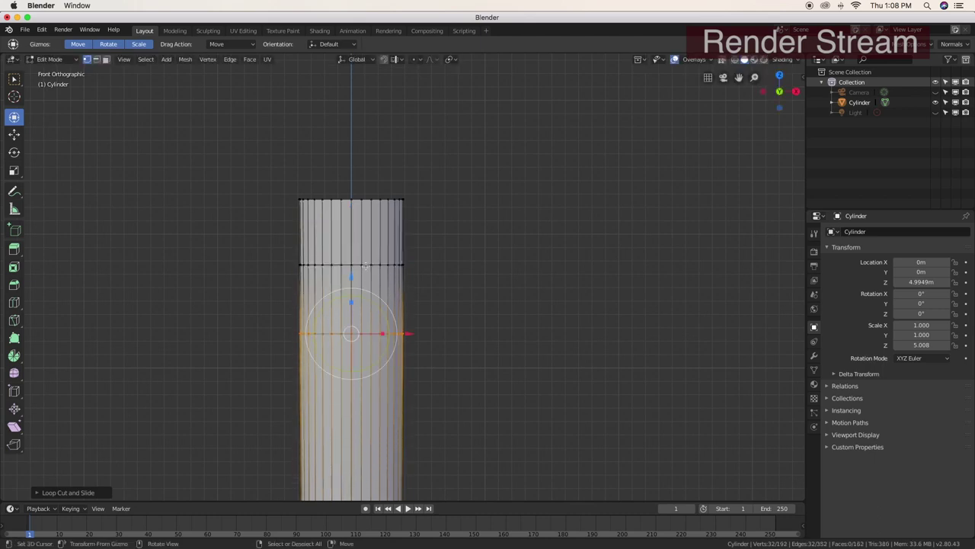
pyautogui.moveTo(355, 257)
pyautogui.mouseDown(button='middle')
pyautogui.moveTo(256, 403)
pyautogui.moveTo(409, 328)
pyautogui.moveTo(396, 312)
pyautogui.moveTo(375, 349)
pyautogui.mouseUp(button='middle')
pyautogui.scroll(3, 374, 349)
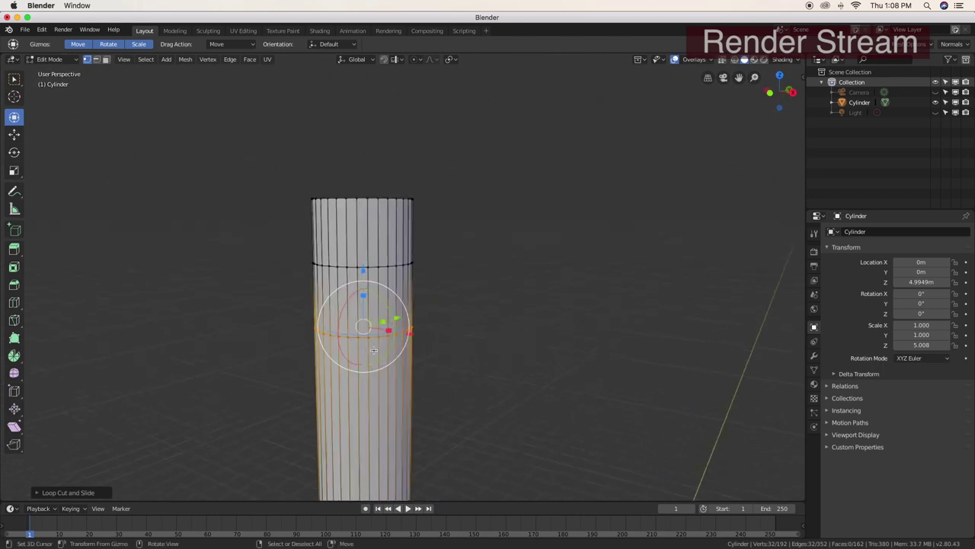
pyautogui.scroll(3, 375, 349)
pyautogui.scroll(4, 374, 349)
pyautogui.scroll(-2, 374, 349)
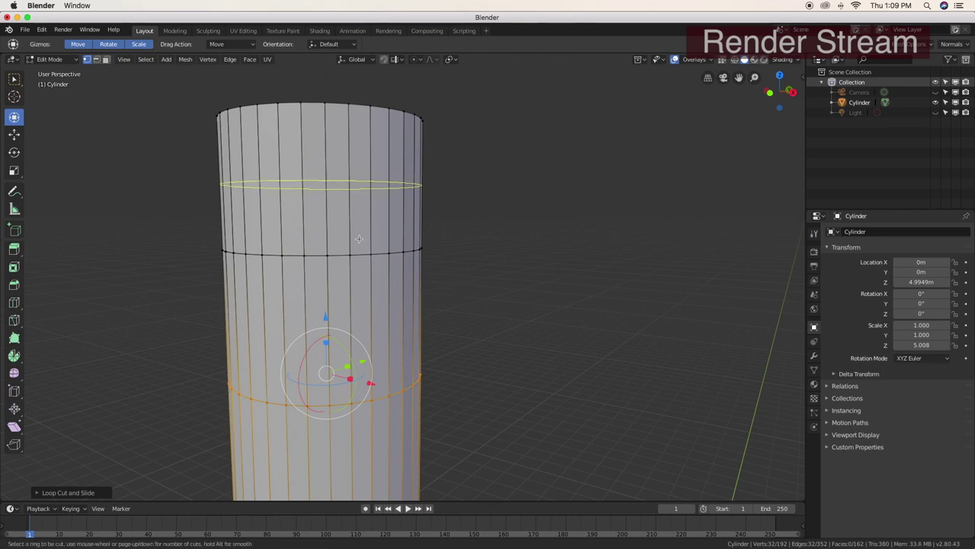
# Slide a loop onto the lower body, undo an extra loop, and clear the selection
pyautogui.moveTo(359, 187); pyautogui.dragTo(360, 303)
pyautogui.click(360, 302)
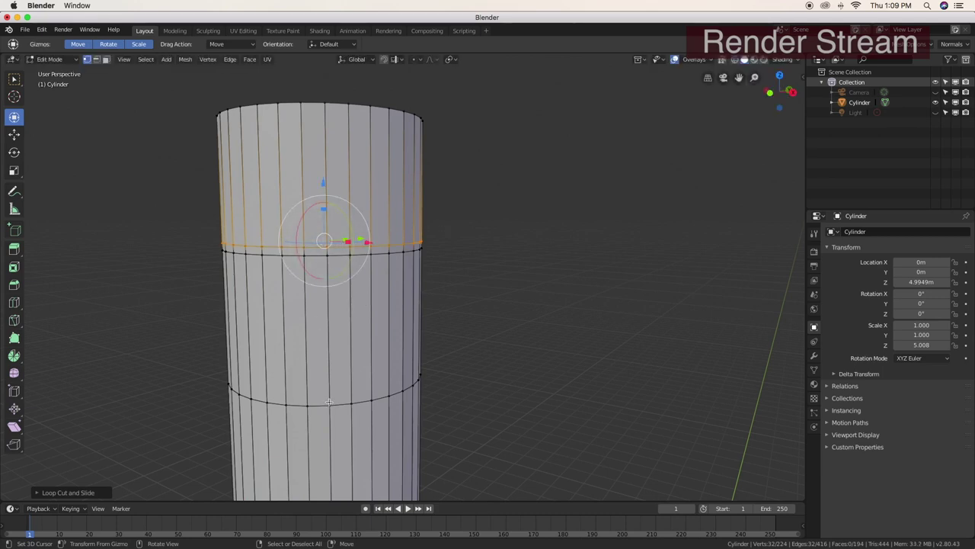
pyautogui.moveTo(342, 447); pyautogui.dragTo(345, 436)
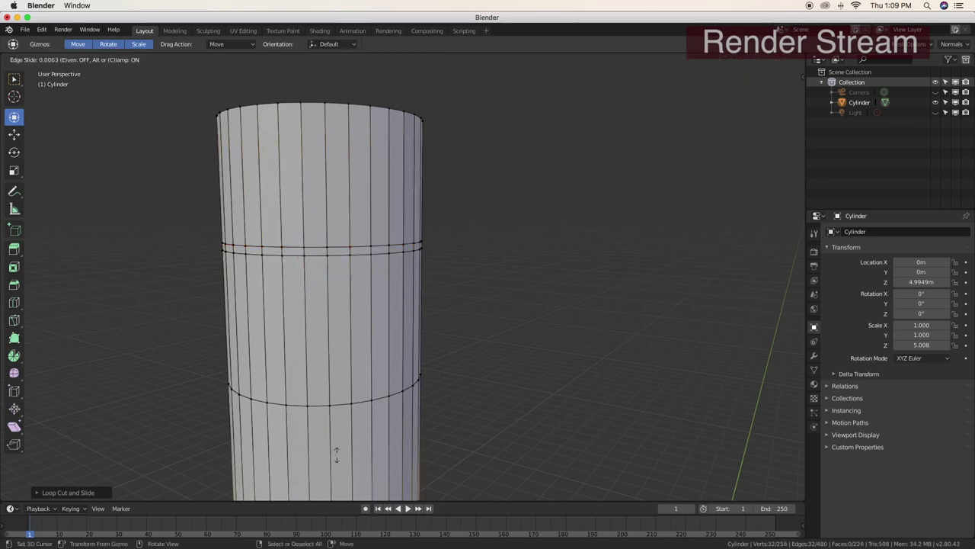
pyautogui.click(346, 436)
pyautogui.scroll(-5, 345, 437)
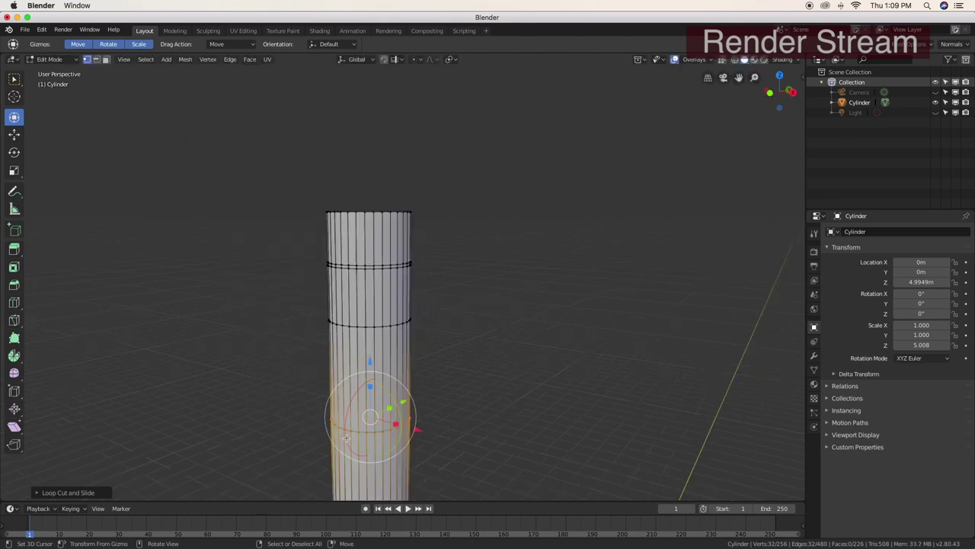
pyautogui.hotkey('ctrl', 'z')
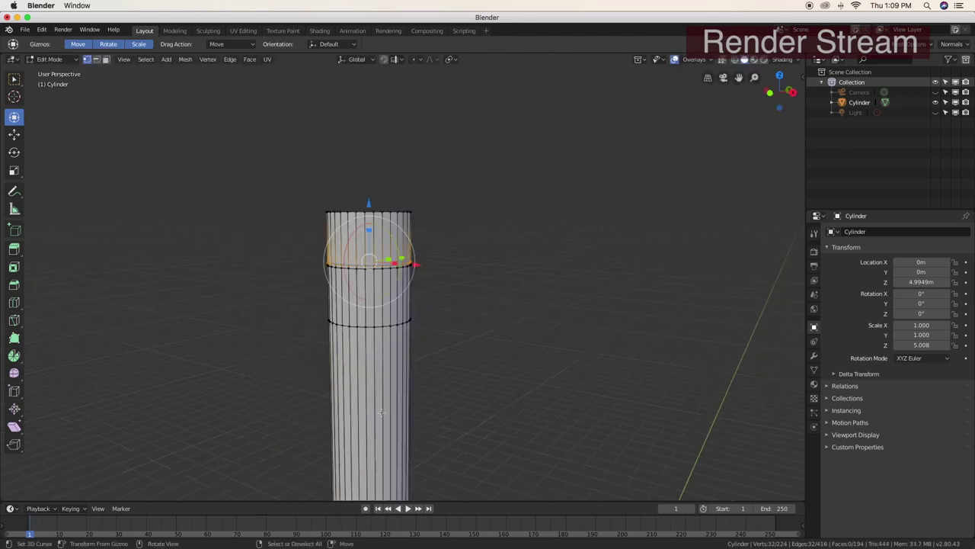
pyautogui.press('a')
pyautogui.hotkey('alt', 'a')
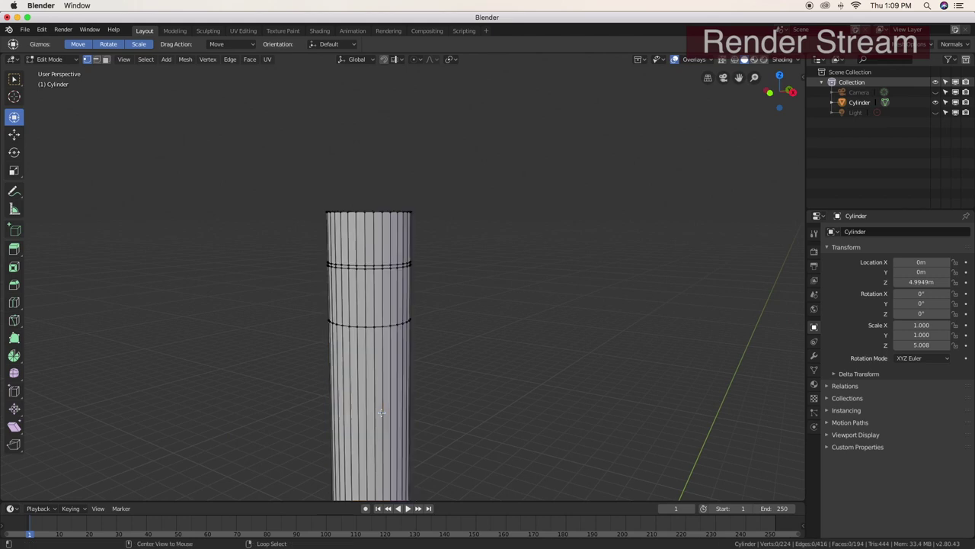
# Cut one more loop slid upward on the body, then deselect the mesh
pyautogui.hotkey('ctrl', 'r')
pyautogui.click(373, 385)
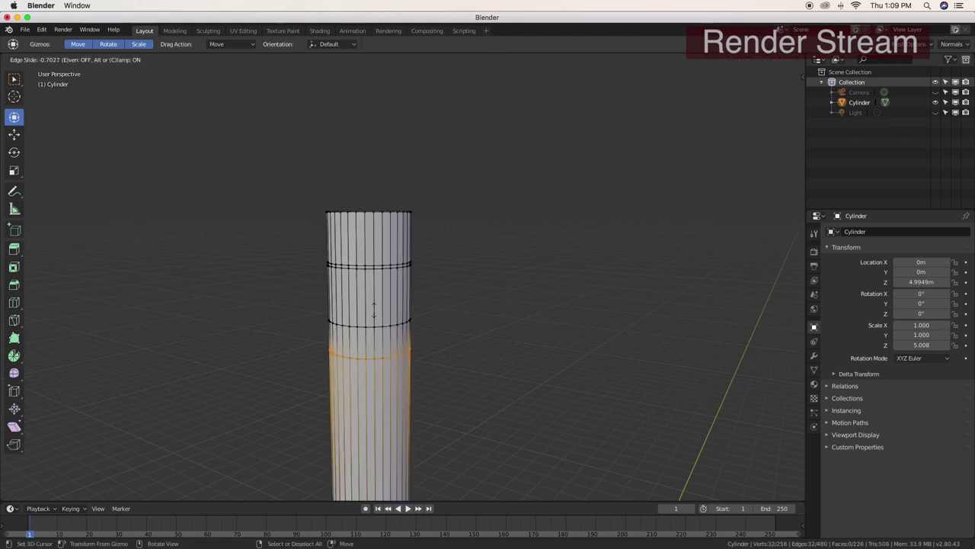
pyautogui.click(373, 288)
pyautogui.scroll(2, 366, 327)
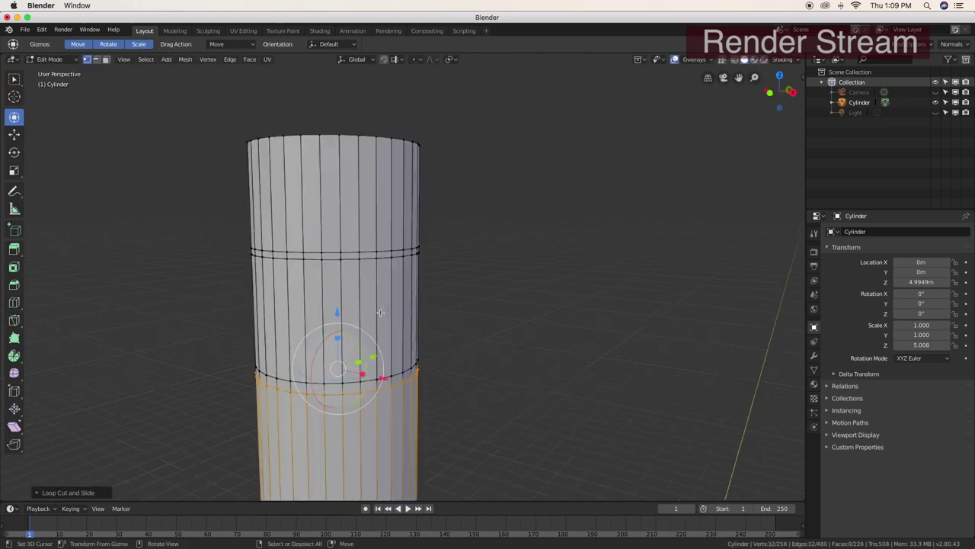
pyautogui.scroll(2, 365, 336)
pyautogui.scroll(1, 374, 343)
pyautogui.scroll(1, 381, 351)
pyautogui.press('a')
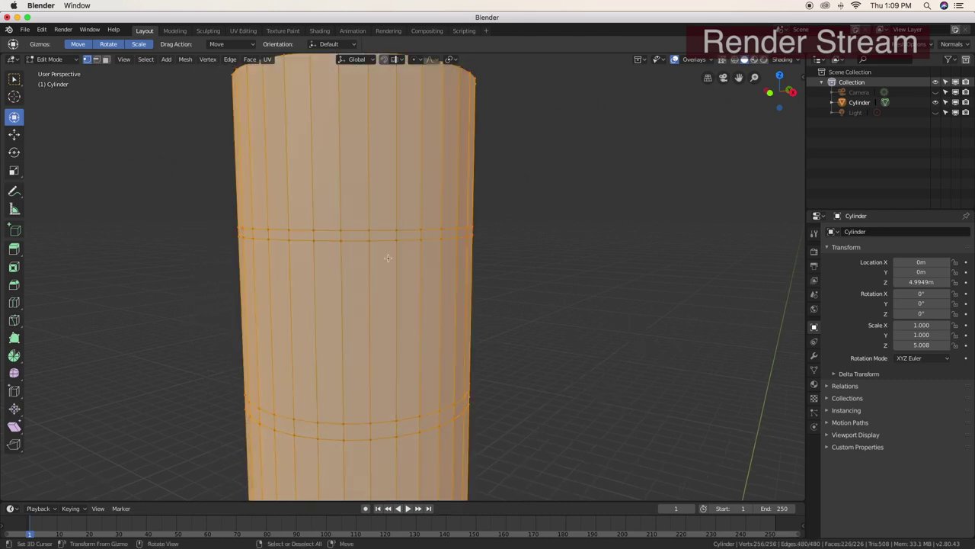
pyautogui.hotkey('alt', 'a')
pyautogui.moveTo(389, 244); pyautogui.dragTo(400, 256, button='middle')
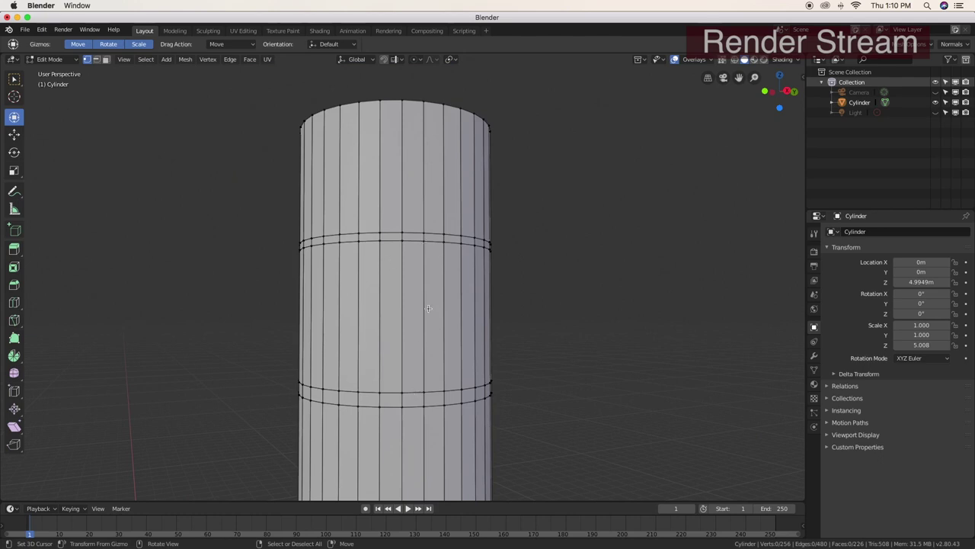
# Select the upper and lower edge rings and scale the band out about 1.21
pyautogui.keyDown('alt'); pyautogui.click(400, 241); pyautogui.keyUp('alt')
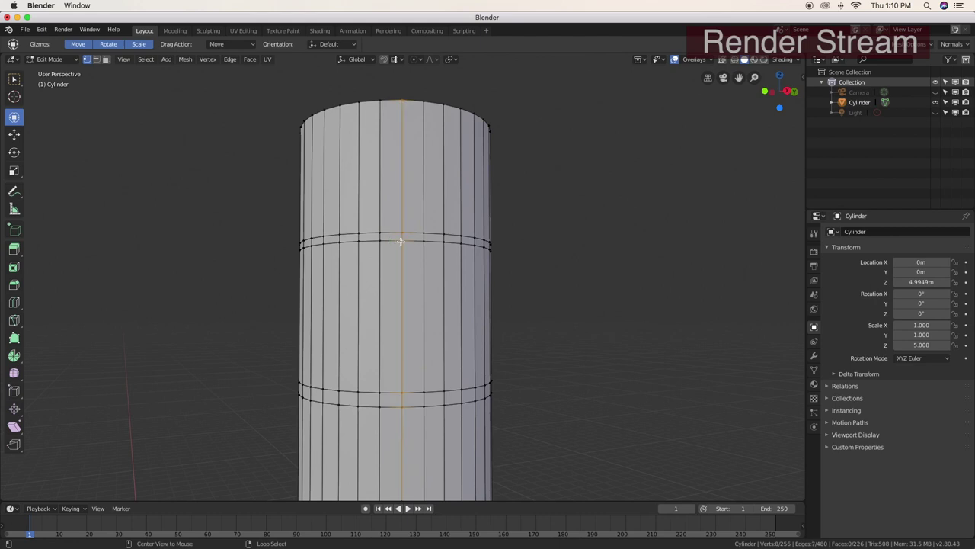
pyautogui.keyDown('alt'); pyautogui.click(398, 241); pyautogui.keyUp('alt')
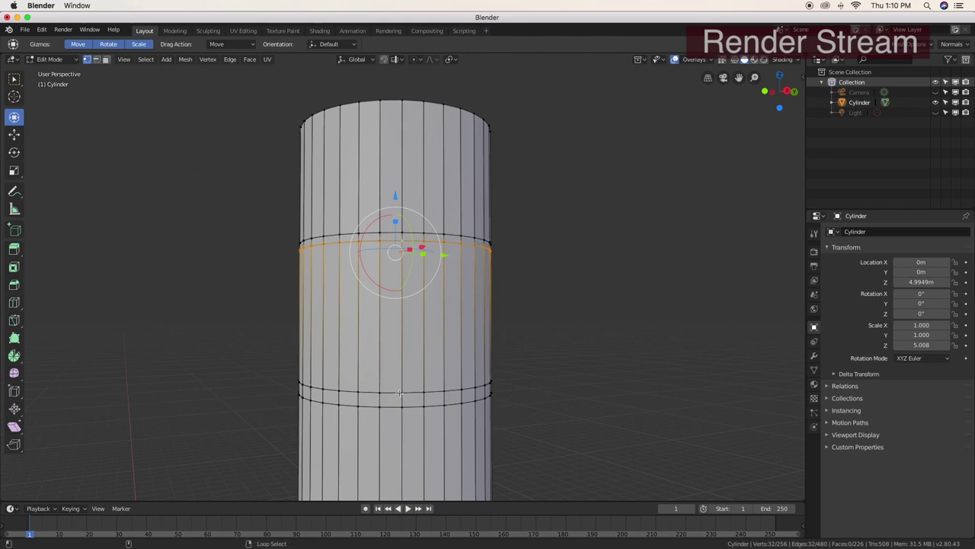
pyautogui.keyDown('alt'); pyautogui.keyDown('shift'); pyautogui.click(399, 392); pyautogui.keyUp('shift'); pyautogui.keyUp('alt')
pyautogui.moveTo(412, 356)
pyautogui.mouseDown(button='middle')
pyautogui.moveTo(358, 372)
pyautogui.moveTo(452, 364)
pyautogui.moveTo(434, 351)
pyautogui.mouseUp(button='middle')
pyautogui.scroll(-2, 358, 371)
pyautogui.scroll(-2, 452, 364)
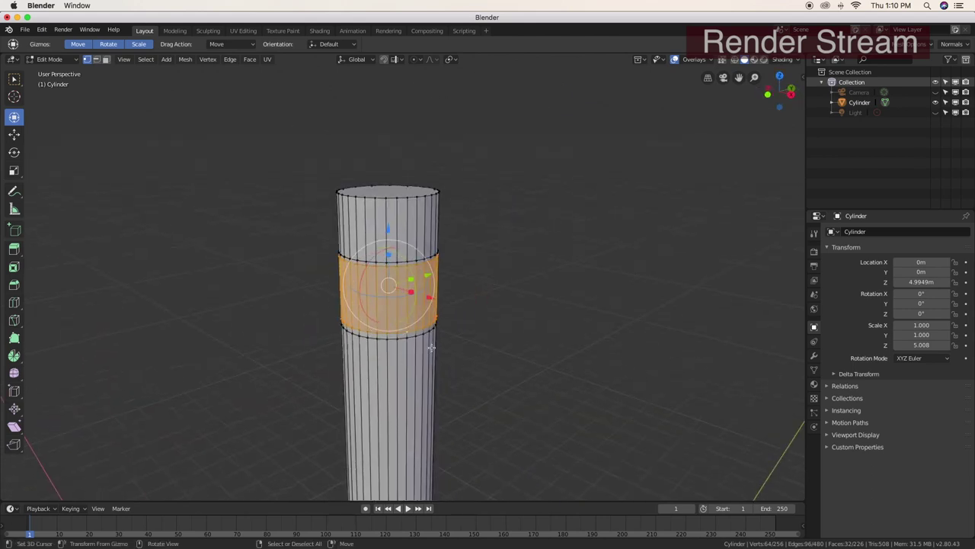
pyautogui.press('s')
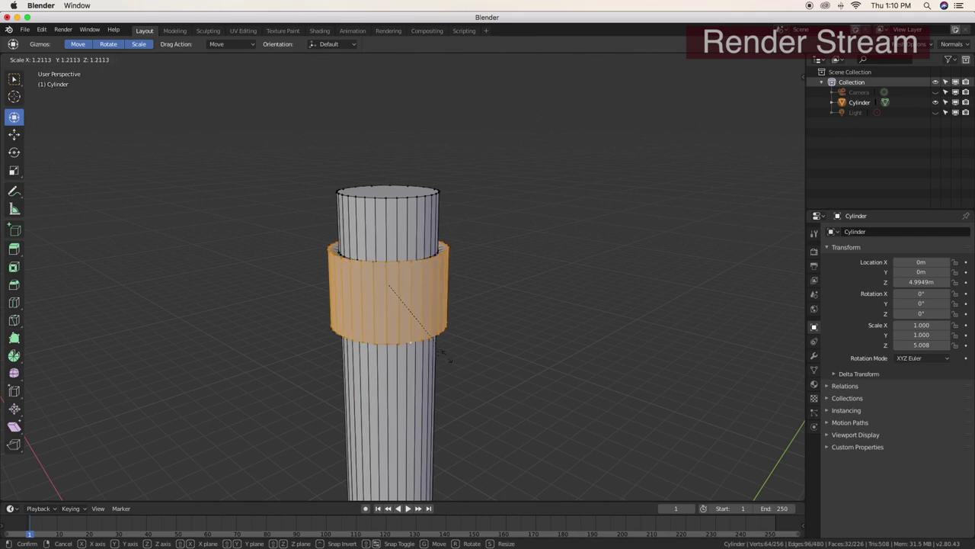
pyautogui.click(445, 356)
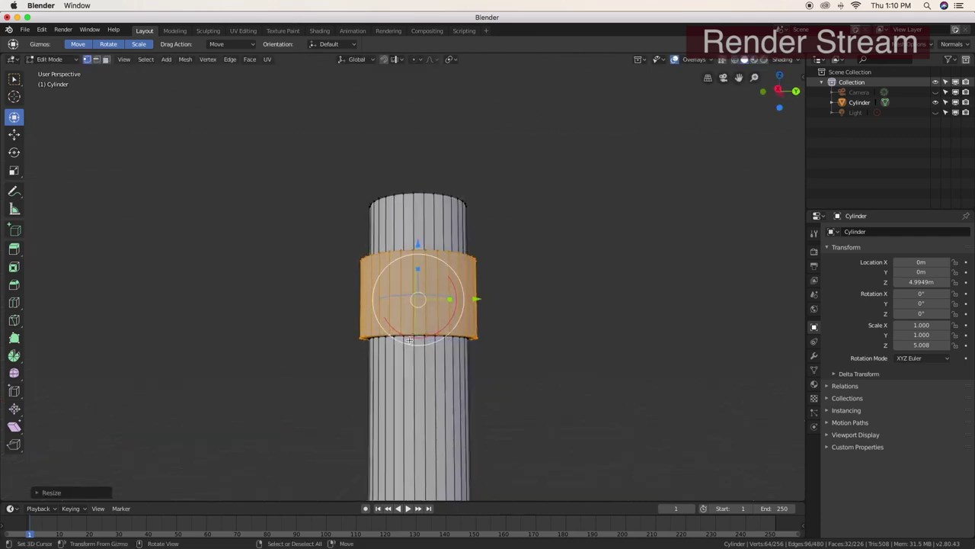
pyautogui.scroll(-5, 457, 373)
pyautogui.scroll(-2, 458, 376)
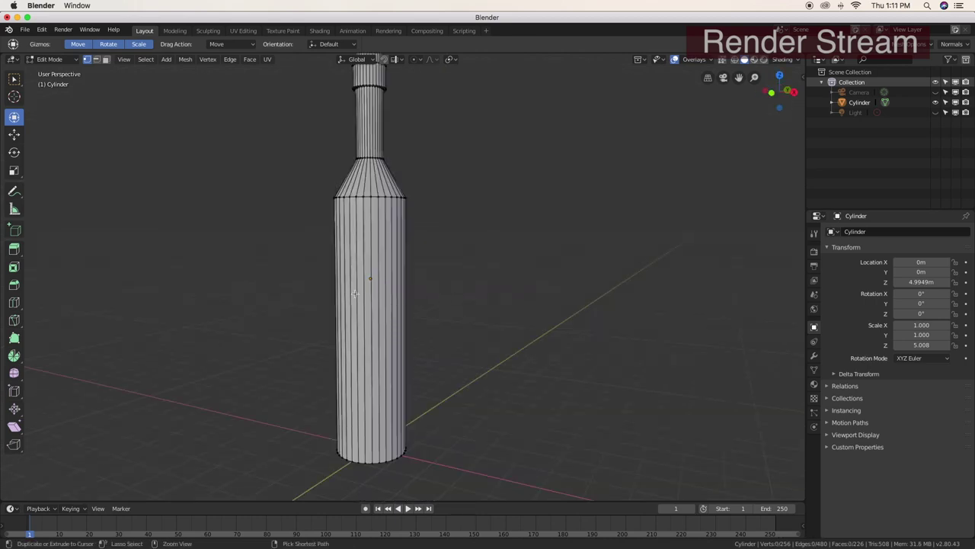
# Cut a loop on the lower body and slide it up toward the shoulder
pyautogui.hotkey('ctrl', 'r')
pyautogui.click(353, 324)
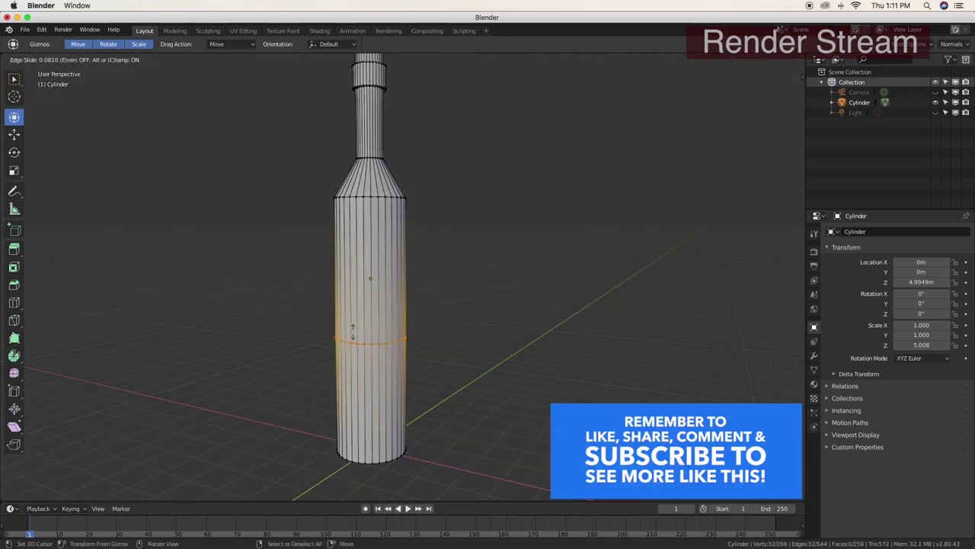
pyautogui.click(353, 331)
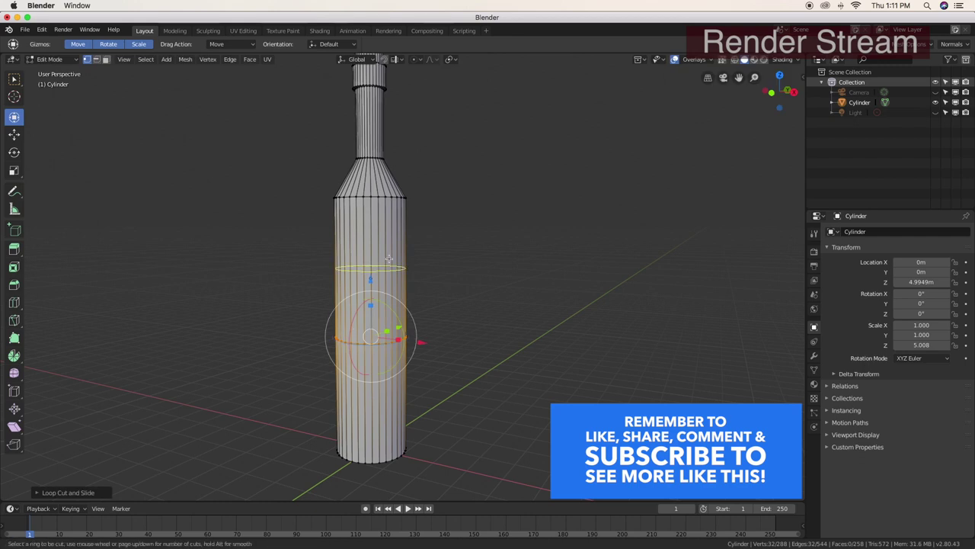
pyautogui.press('g')
pyautogui.press('g')
pyautogui.click(386, 215)
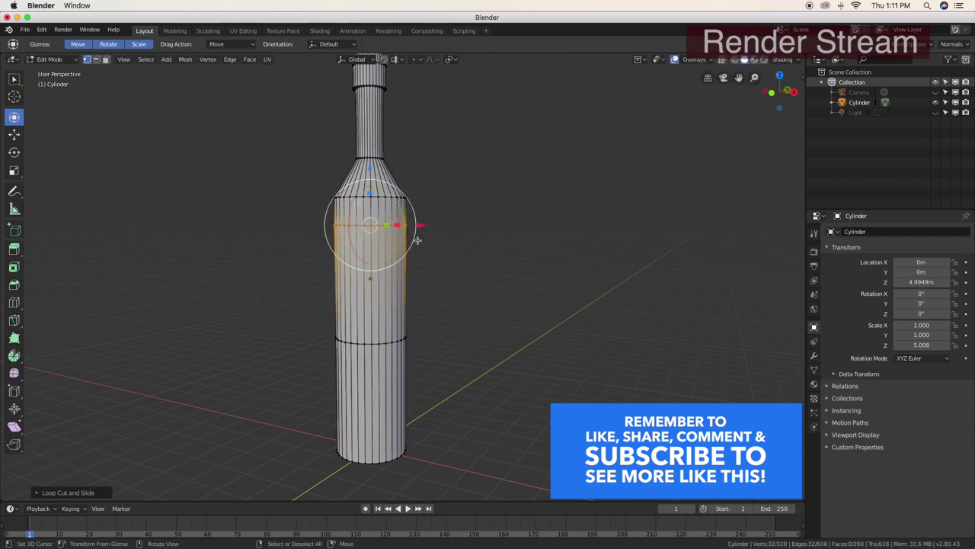
pyautogui.moveTo(344, 302)
pyautogui.mouseDown(button='middle')
pyautogui.moveTo(420, 282)
pyautogui.moveTo(446, 307)
pyautogui.moveTo(386, 292)
pyautogui.mouseUp(button='middle')
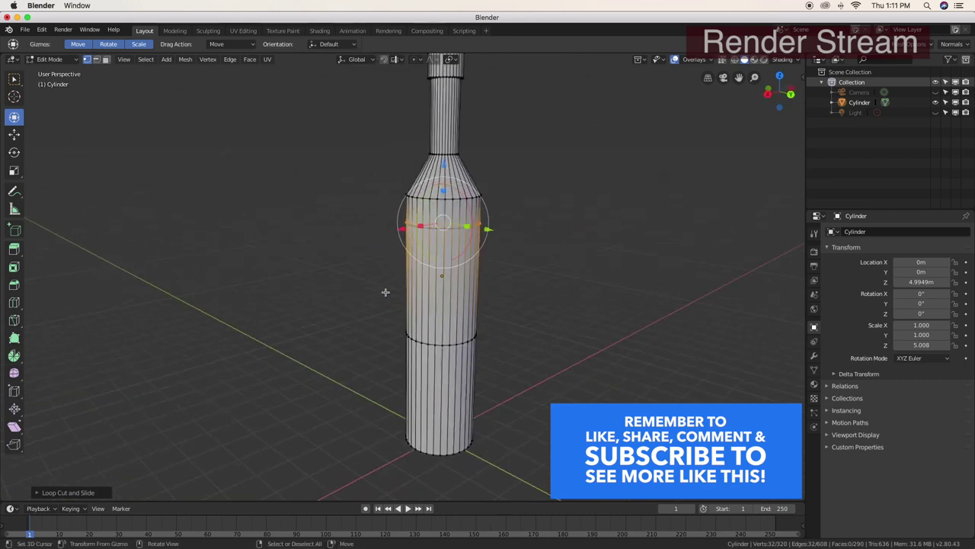
pyautogui.moveTo(466, 295)
pyautogui.mouseDown(button='middle')
pyautogui.moveTo(355, 294)
pyautogui.moveTo(304, 309)
pyautogui.mouseUp(button='middle')
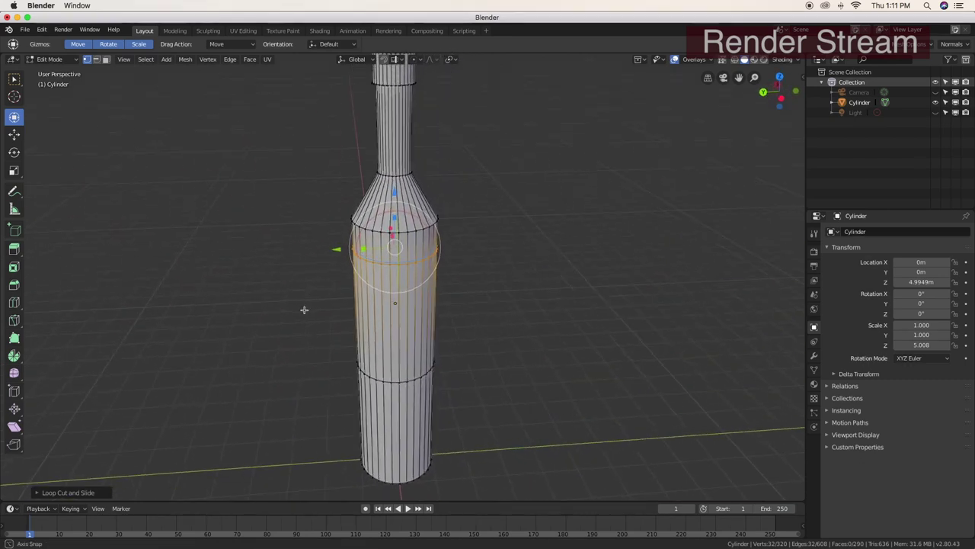
# Clear the mesh selection and switch back to Object Mode from the mode menu
pyautogui.press('a')
pyautogui.hotkey('alt', 'a')
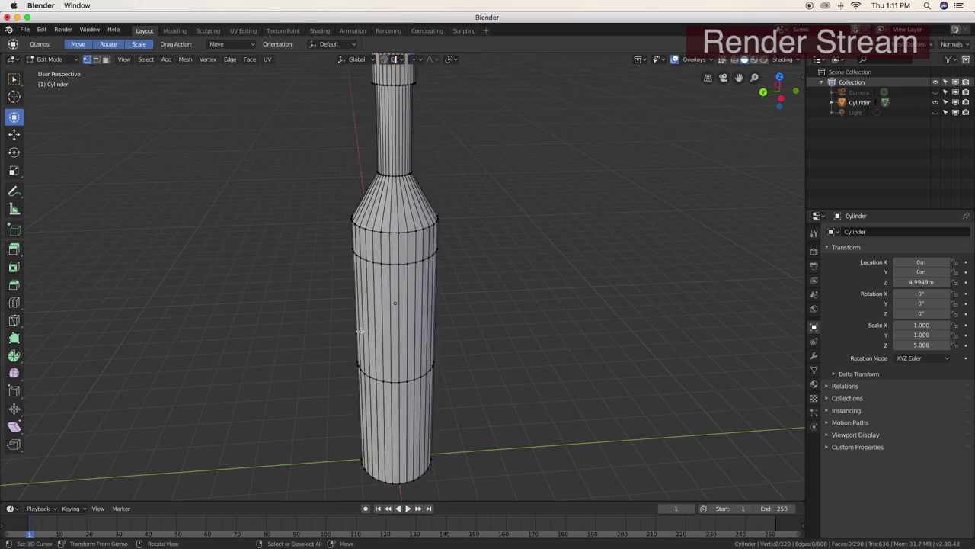
pyautogui.moveTo(360, 330); pyautogui.dragTo(452, 271, button='middle')
pyautogui.scroll(-2, 452, 270)
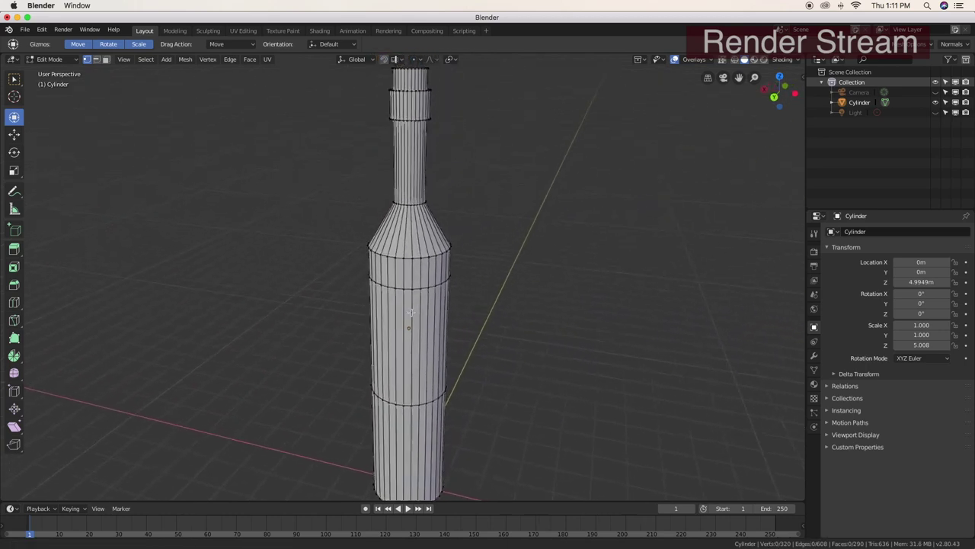
pyautogui.scroll(-2, 403, 320)
pyautogui.scroll(-1, 355, 369)
pyautogui.scroll(5, 418, 326)
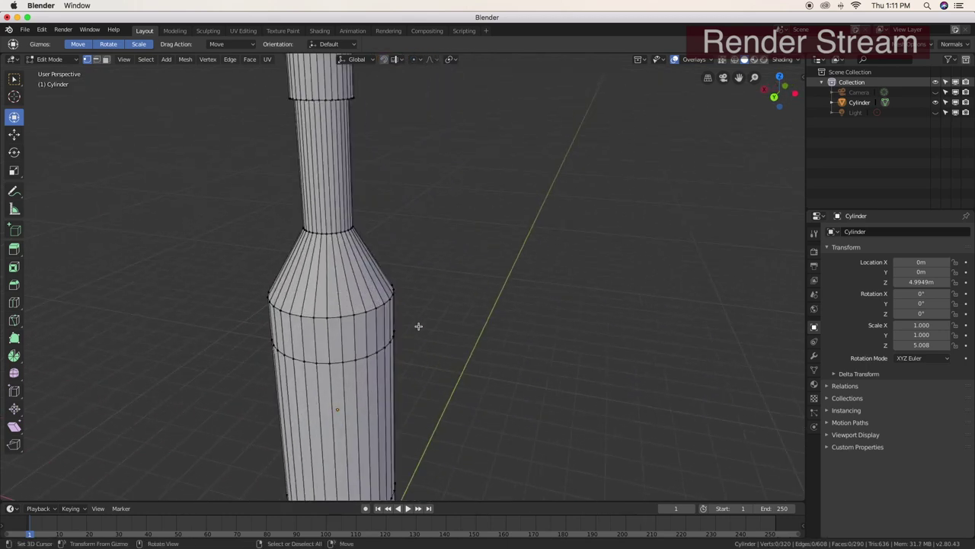
pyautogui.scroll(-3, 418, 326)
pyautogui.moveTo(430, 322)
pyautogui.mouseDown(button='middle')
pyautogui.moveTo(398, 296)
pyautogui.moveTo(384, 312)
pyautogui.mouseUp(button='middle')
pyautogui.scroll(4, 383, 311)
pyautogui.scroll(-3, 386, 310)
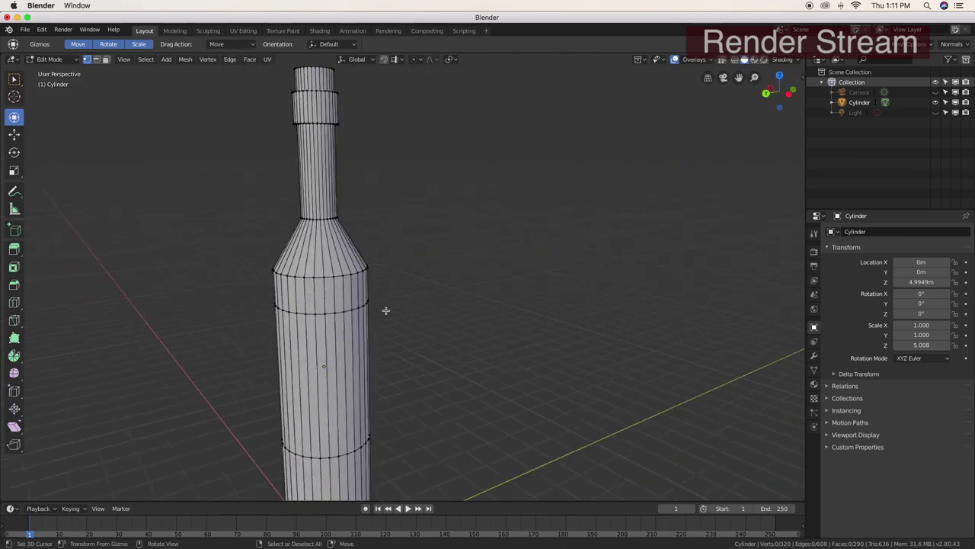
pyautogui.scroll(-3, 393, 301)
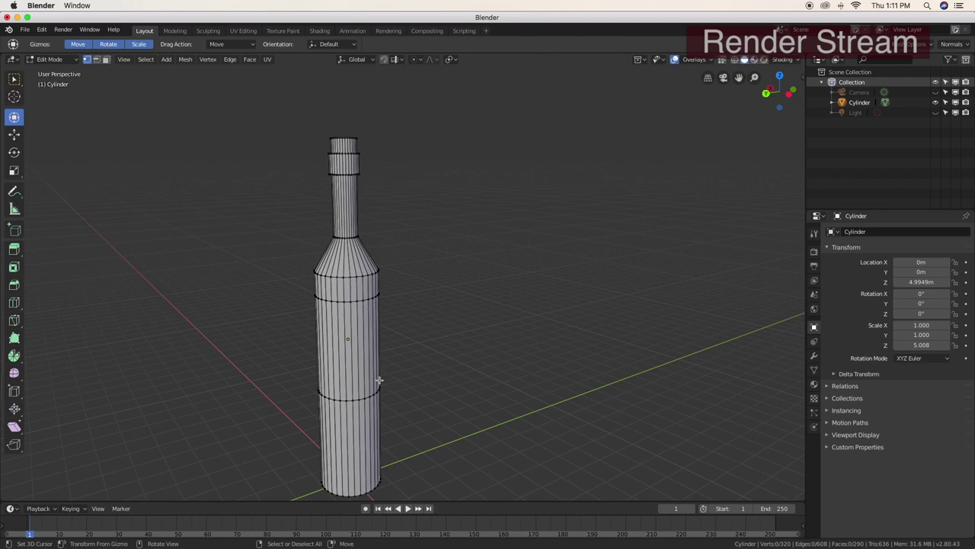
pyautogui.click(73, 62)
# Return the bottle to Object Mode and add a Subdivision Surface modifier
pyautogui.click(58, 71)
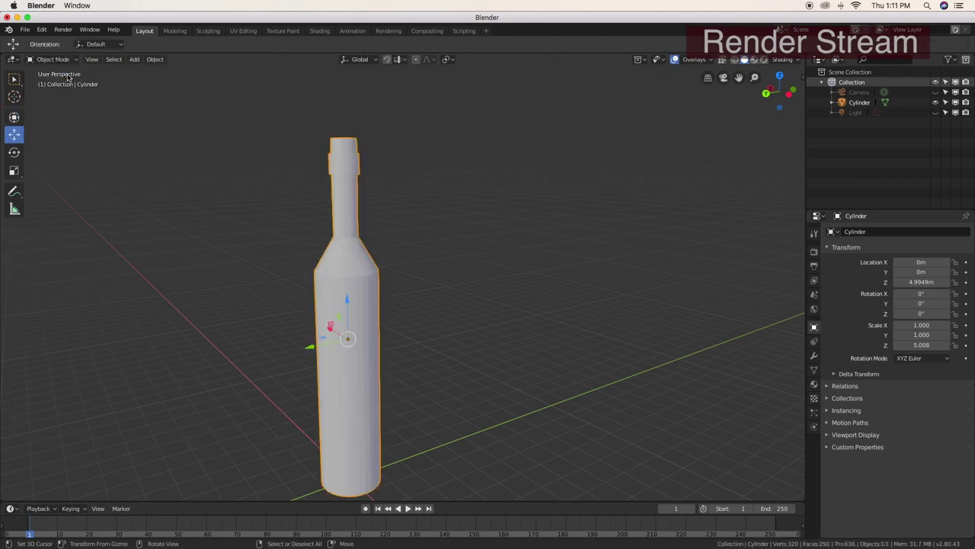
pyautogui.moveTo(311, 268)
pyautogui.mouseDown(button='middle')
pyautogui.moveTo(245, 272)
pyautogui.moveTo(315, 279)
pyautogui.mouseUp(button='middle')
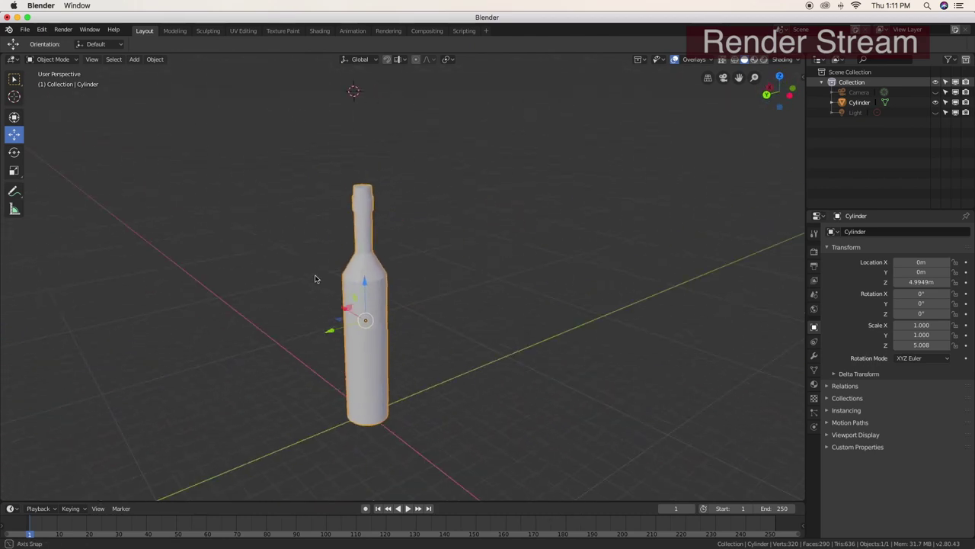
pyautogui.click(814, 356)
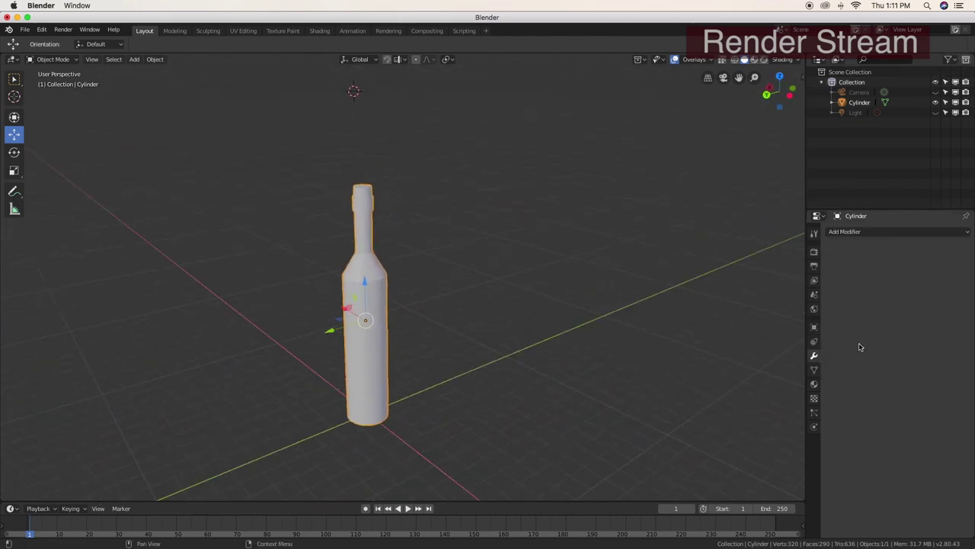
pyautogui.click(874, 233)
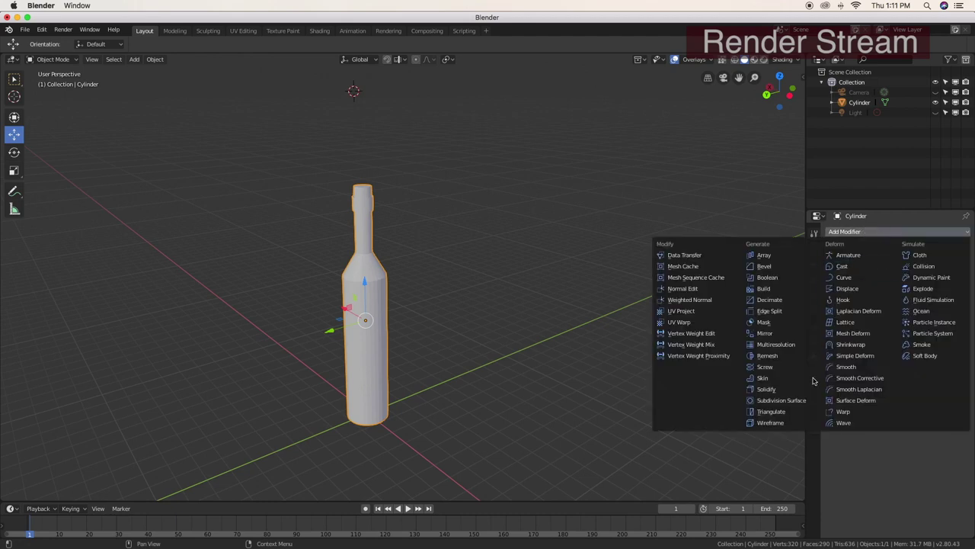
pyautogui.click(777, 403)
# Set the Subdivision Surface View, Render and Quality values all to 5
pyautogui.click(872, 300)
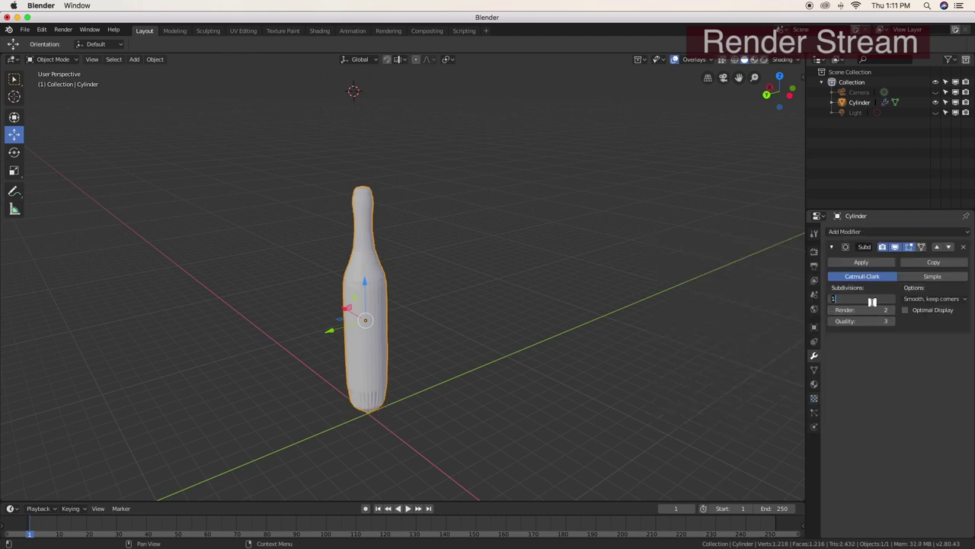
pyautogui.write('5')
pyautogui.press('Return')
pyautogui.click(870, 309)
pyautogui.write('5')
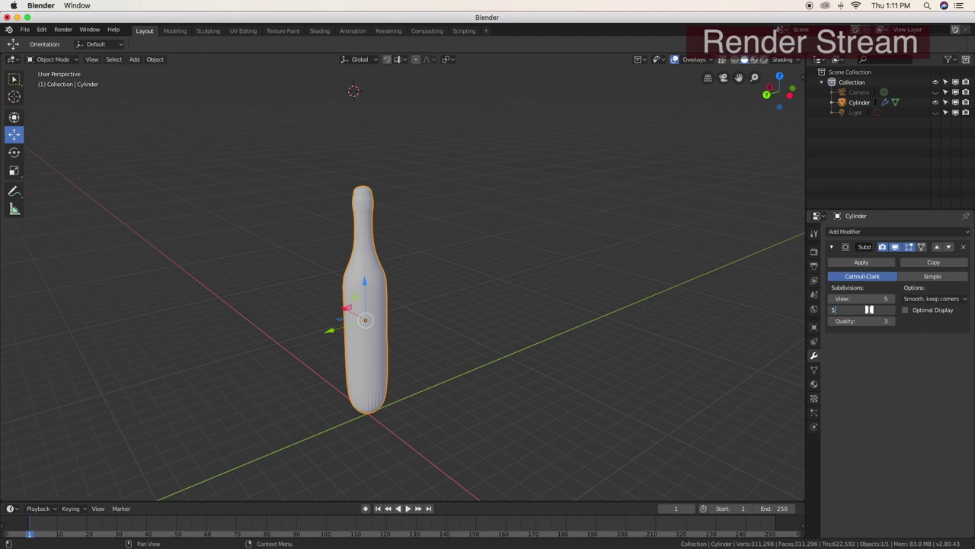
pyautogui.press('Return')
pyautogui.click(863, 320)
pyautogui.write('5')
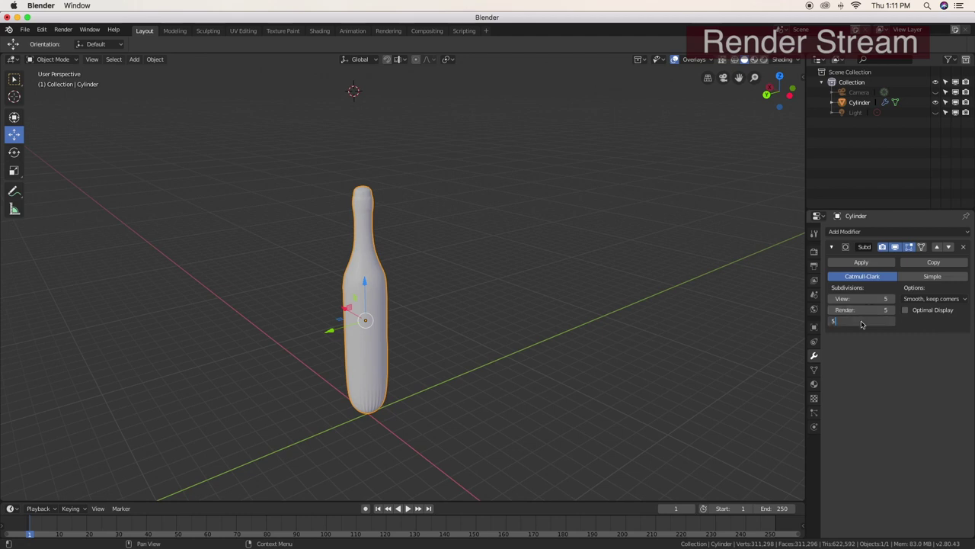
pyautogui.press('Return')
pyautogui.scroll(4, 326, 346)
pyautogui.scroll(-2, 327, 346)
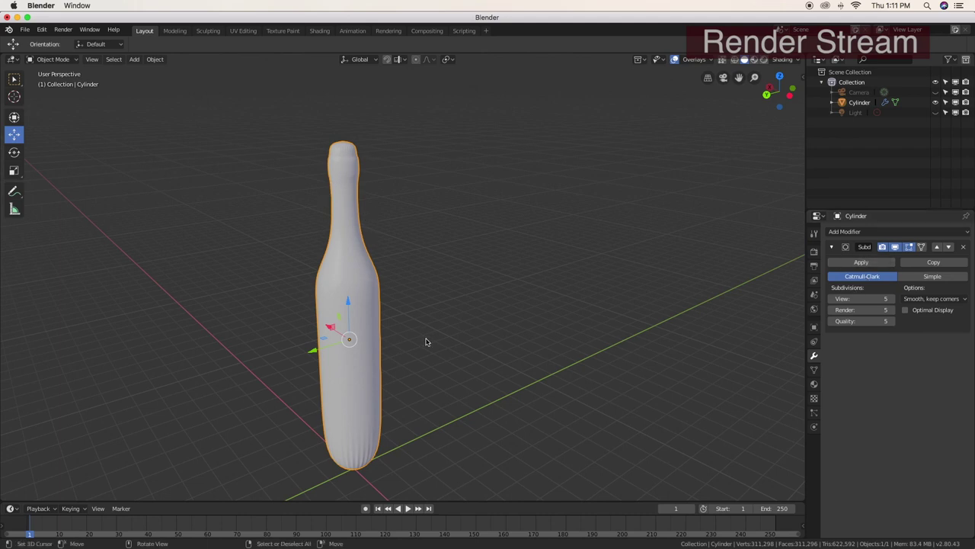
# Disable the Subdivision modifier's viewport display so the bottle shows its faceted mesh
pyautogui.moveTo(426, 341)
pyautogui.mouseDown(button='middle')
pyautogui.moveTo(337, 331)
pyautogui.moveTo(349, 282)
pyautogui.moveTo(373, 385)
pyautogui.mouseUp(button='middle')
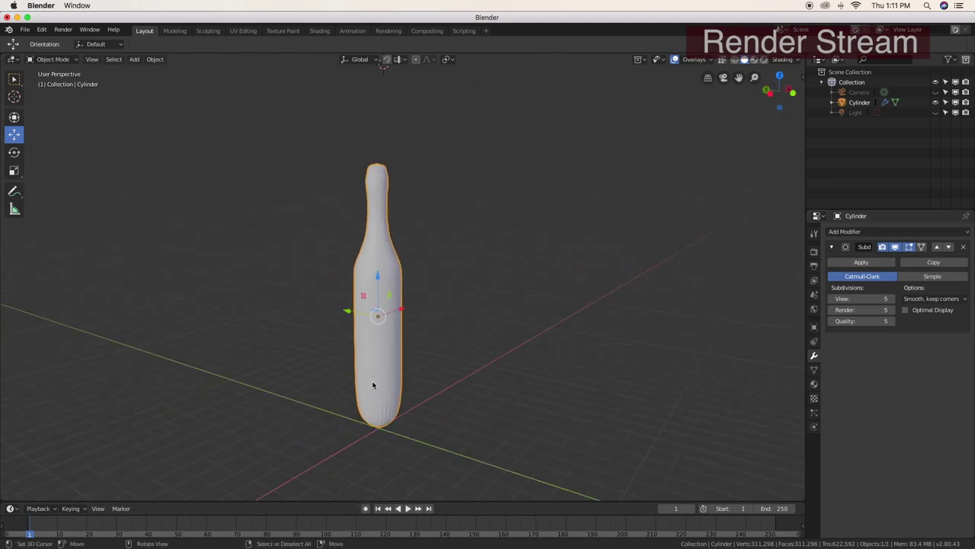
pyautogui.scroll(5, 395, 399)
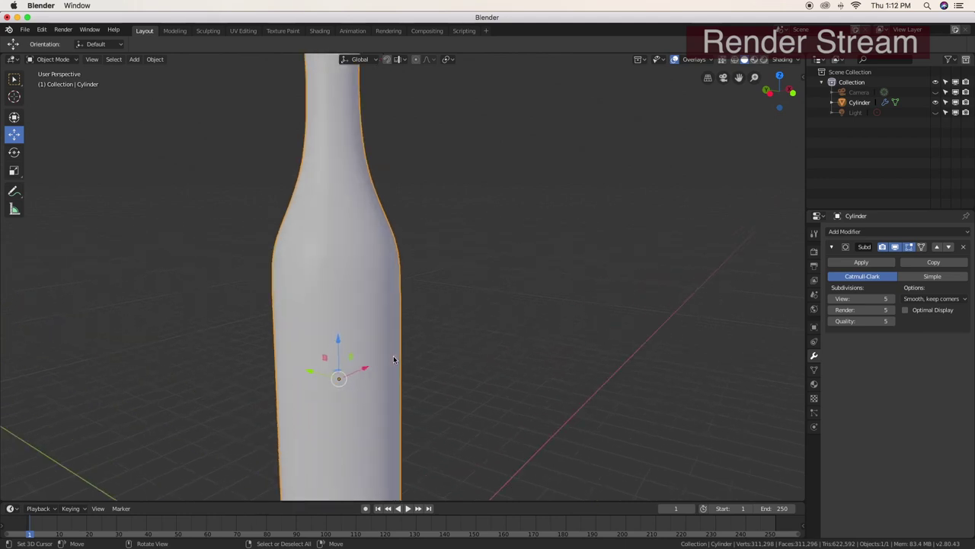
pyautogui.keyDown('shift'); pyautogui.scroll(3, 492, 358); pyautogui.keyUp('shift')
pyautogui.keyDown('shift'); pyautogui.scroll(3, 463, 361); pyautogui.keyUp('shift')
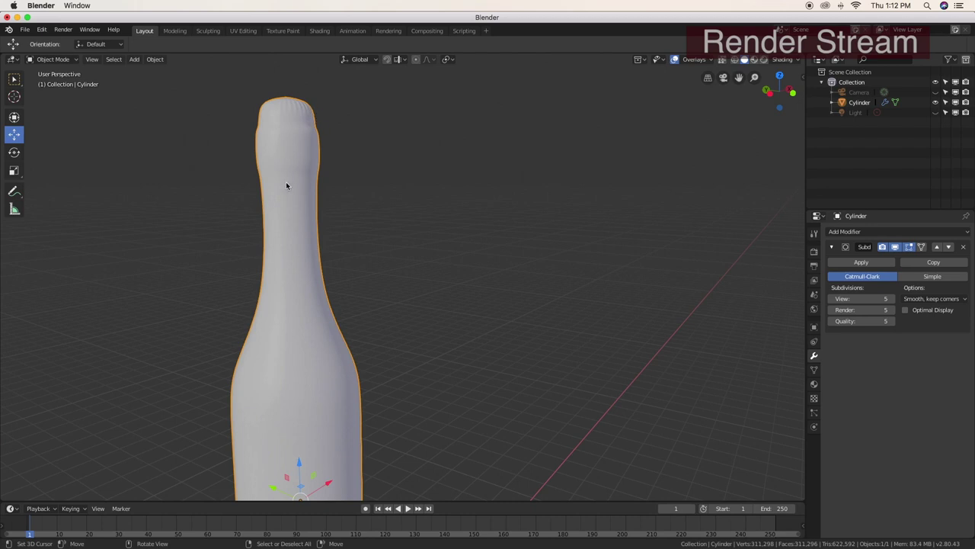
pyautogui.moveTo(286, 185)
pyautogui.mouseDown(button='middle')
pyautogui.moveTo(289, 210)
pyautogui.moveTo(322, 236)
pyautogui.moveTo(276, 188)
pyautogui.moveTo(286, 268)
pyautogui.mouseUp(button='middle')
pyautogui.scroll(-5, 286, 269)
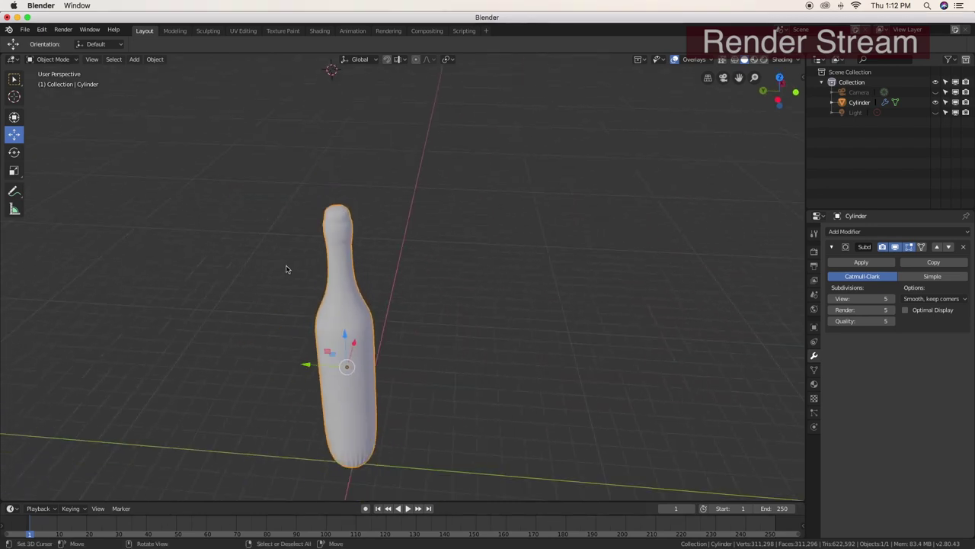
pyautogui.scroll(8, 286, 269)
pyautogui.scroll(-4, 286, 269)
pyautogui.scroll(-2, 286, 269)
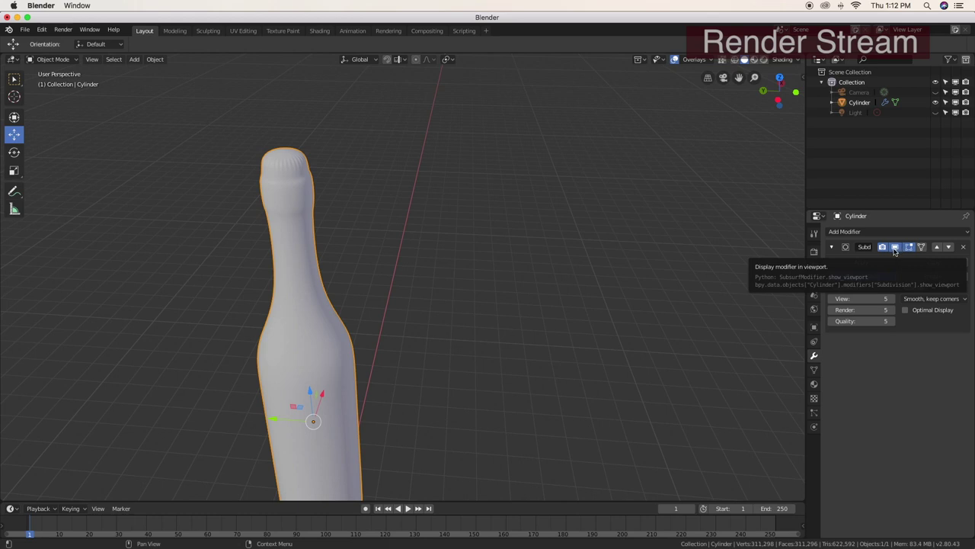
pyautogui.click(896, 249)
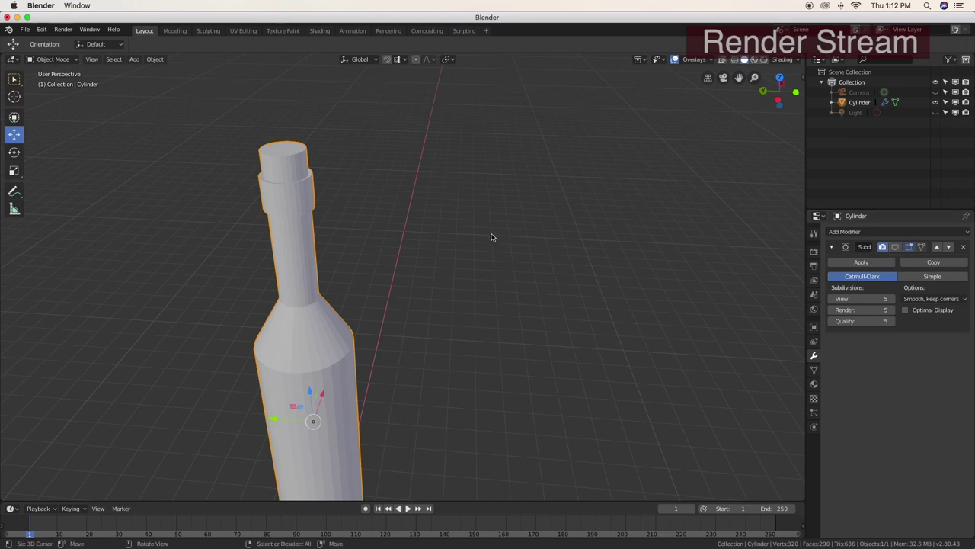
pyautogui.moveTo(492, 236); pyautogui.dragTo(329, 244, button='middle')
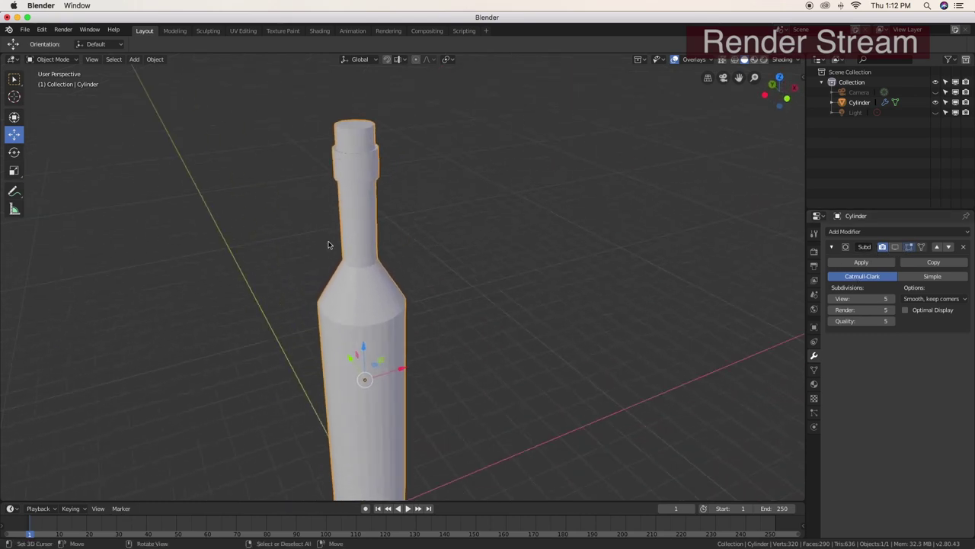
# Switch the bottle to Edit Mode, zoom in, and begin a loop cut on the shoulder
pyautogui.click(54, 59)
pyautogui.click(55, 81)
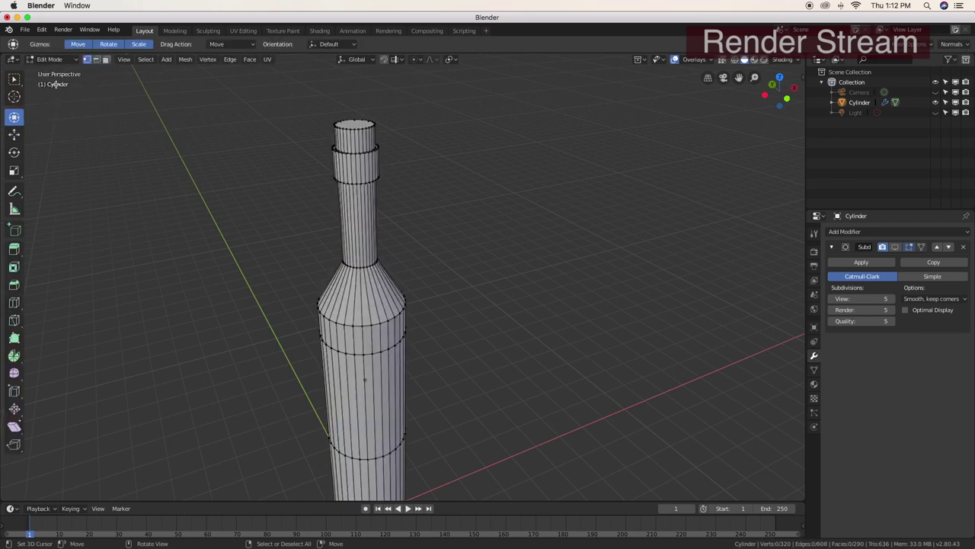
pyautogui.scroll(3, 269, 178)
pyautogui.scroll(-2, 270, 178)
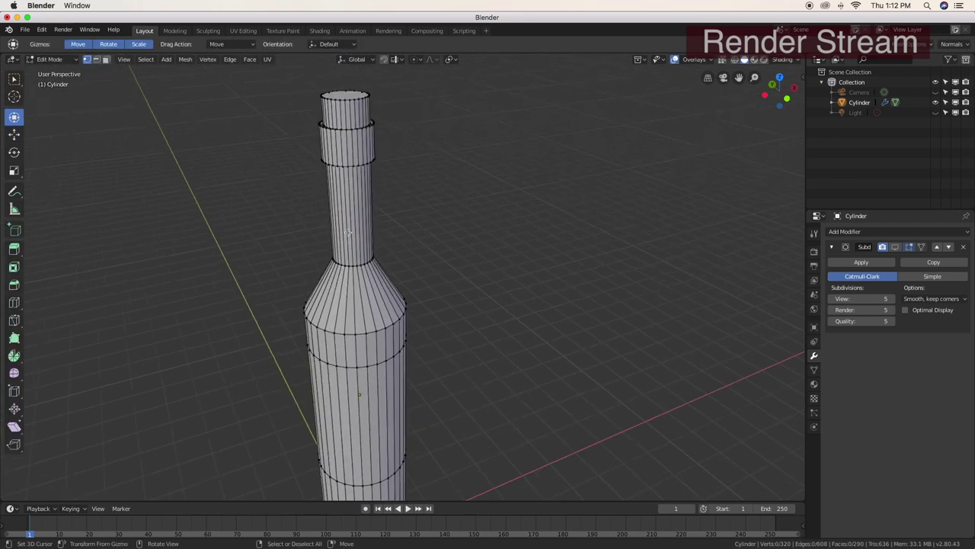
pyautogui.scroll(2, 340, 250)
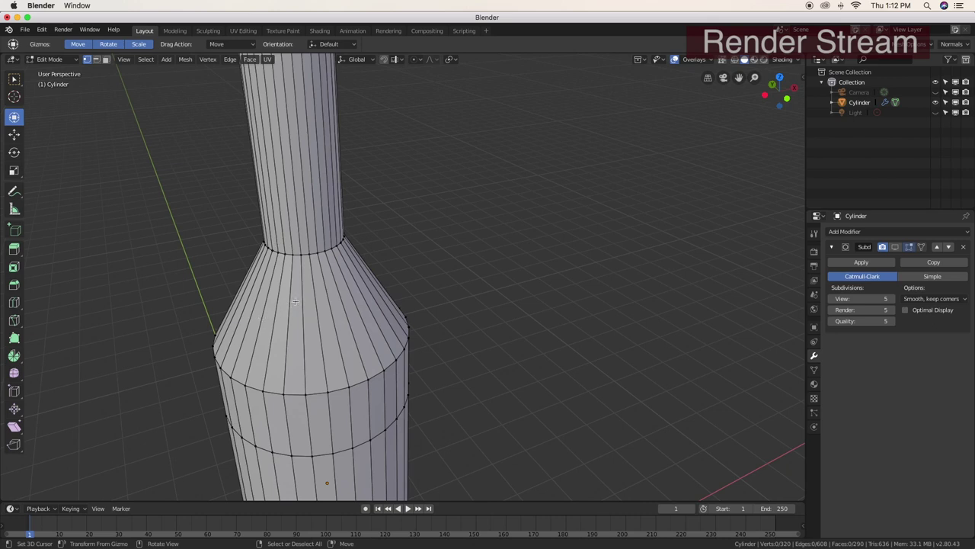
pyautogui.hotkey('ctrl', 'r')
# Place a four-cut loop cut across the bottle's shoulder
pyautogui.scroll(1, 296, 300)
pyautogui.scroll(1, 296, 301)
pyautogui.scroll(1, 296, 301)
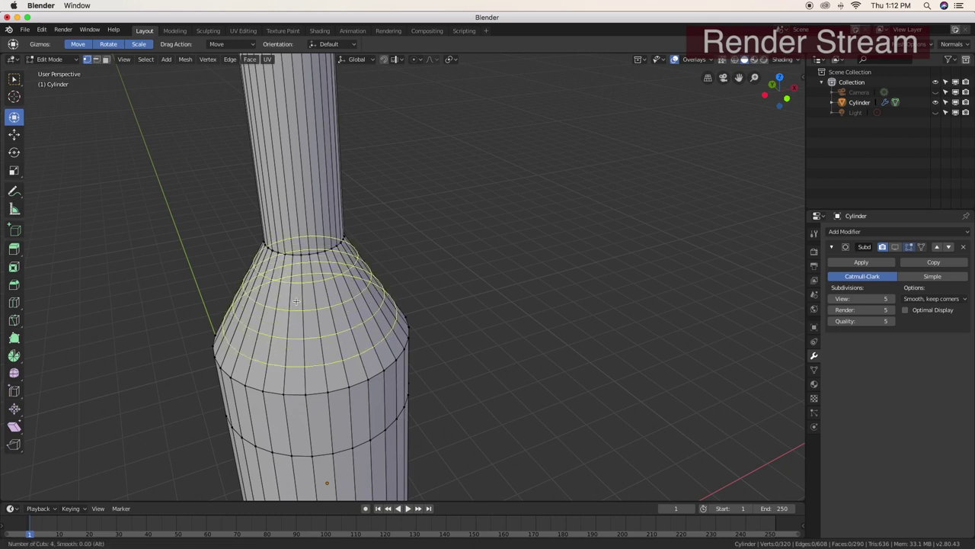
pyautogui.click(295, 301)
pyautogui.rightClick(295, 301)
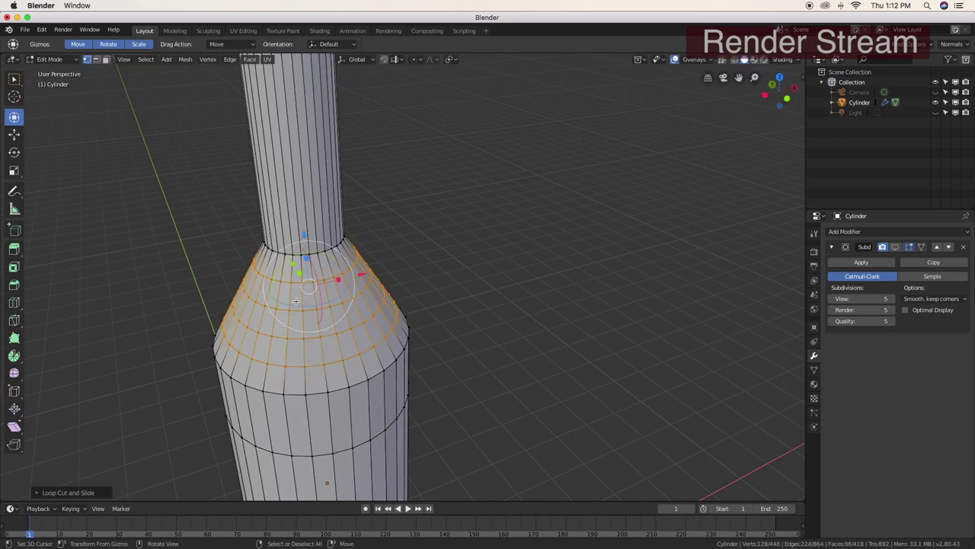
# Select a shoulder edge loop and scale it outward by 1.1306
pyautogui.moveTo(299, 301); pyautogui.dragTo(301, 274, button='middle')
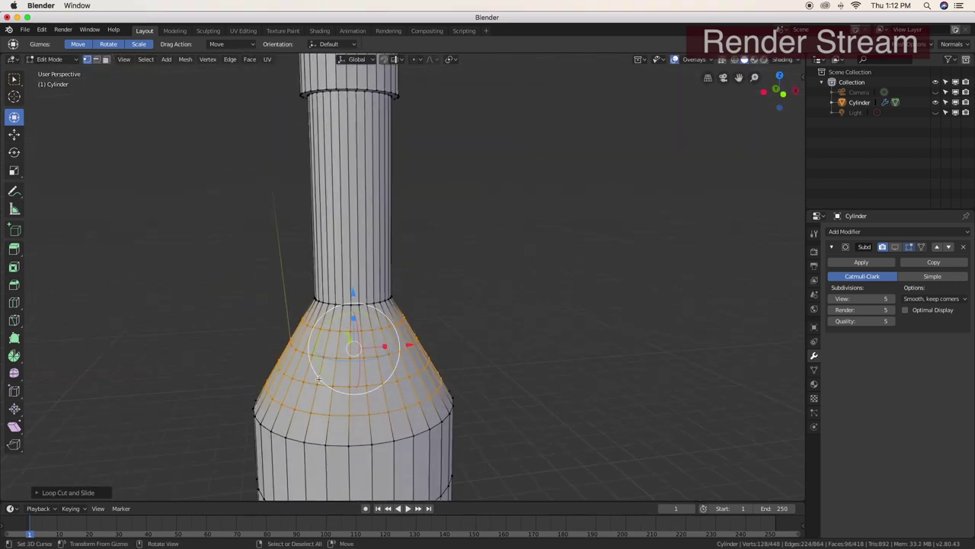
pyautogui.click(311, 411)
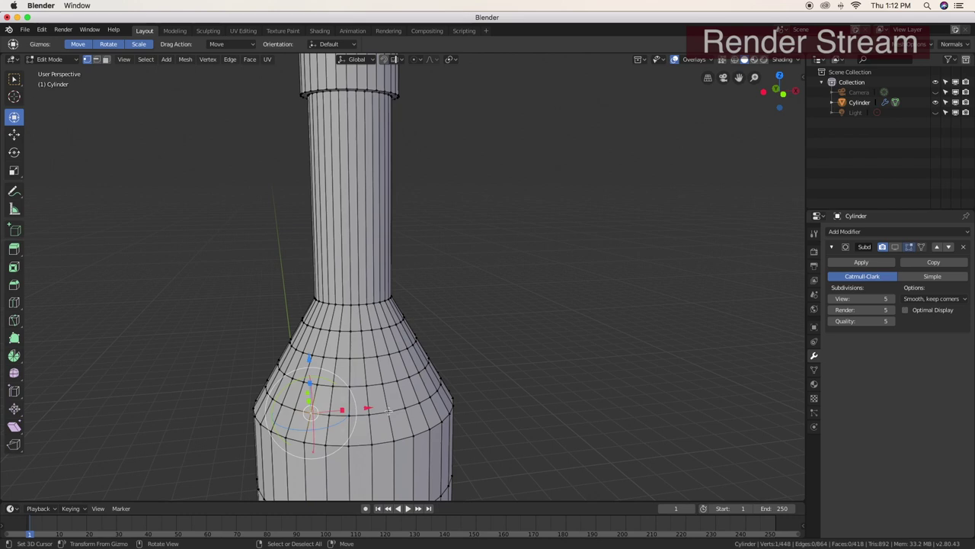
pyautogui.keyDown('alt'); pyautogui.click(313, 414); pyautogui.keyUp('alt')
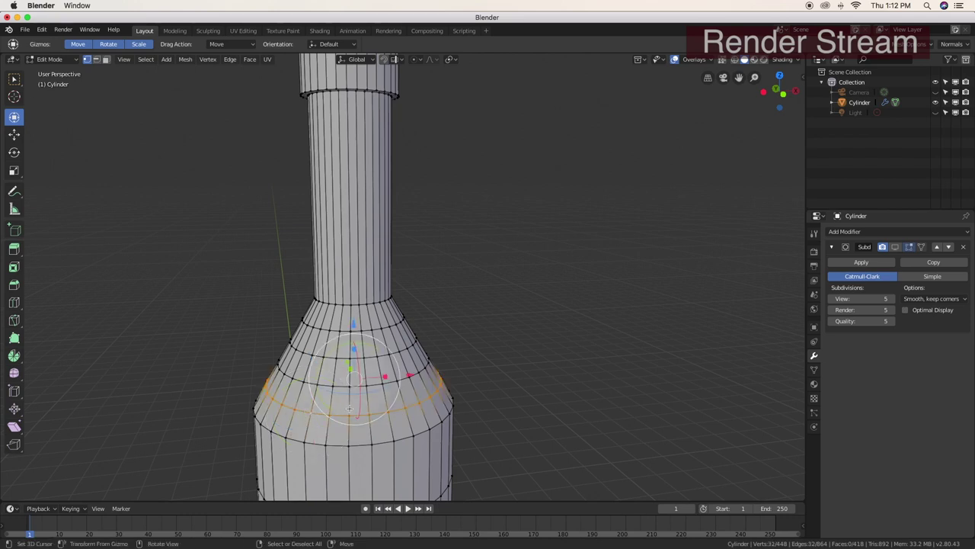
pyautogui.moveTo(348, 409); pyautogui.dragTo(348, 410)
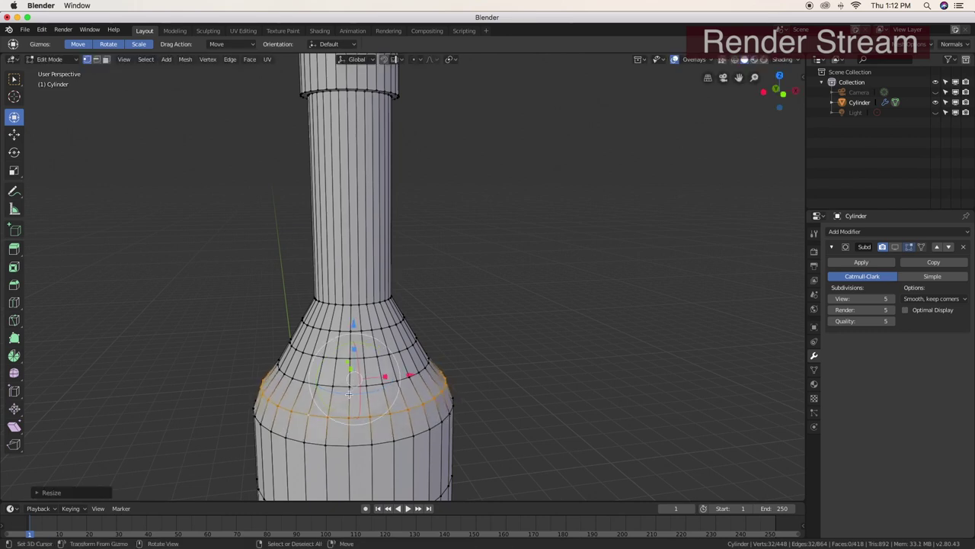
pyautogui.keyDown('alt'); pyautogui.click(347, 386); pyautogui.keyUp('alt')
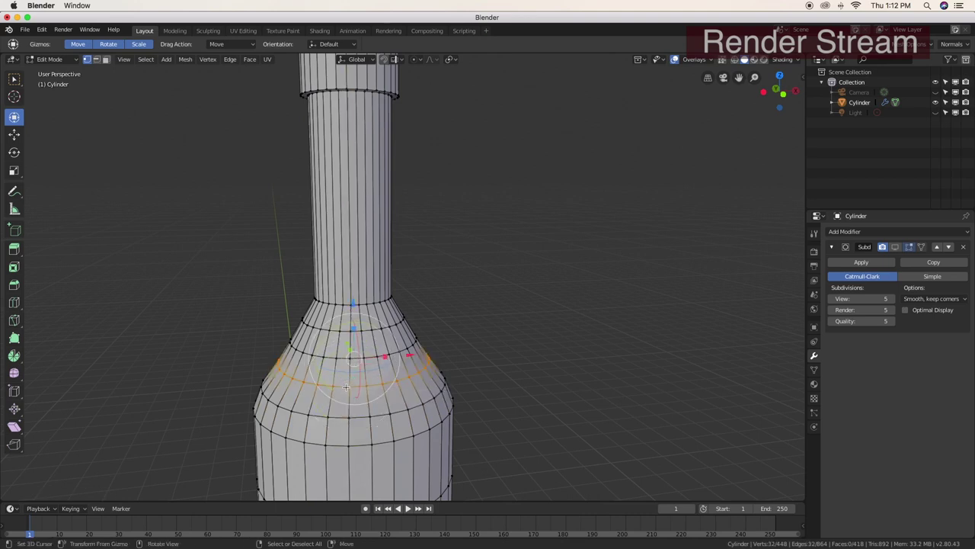
pyautogui.press('s')
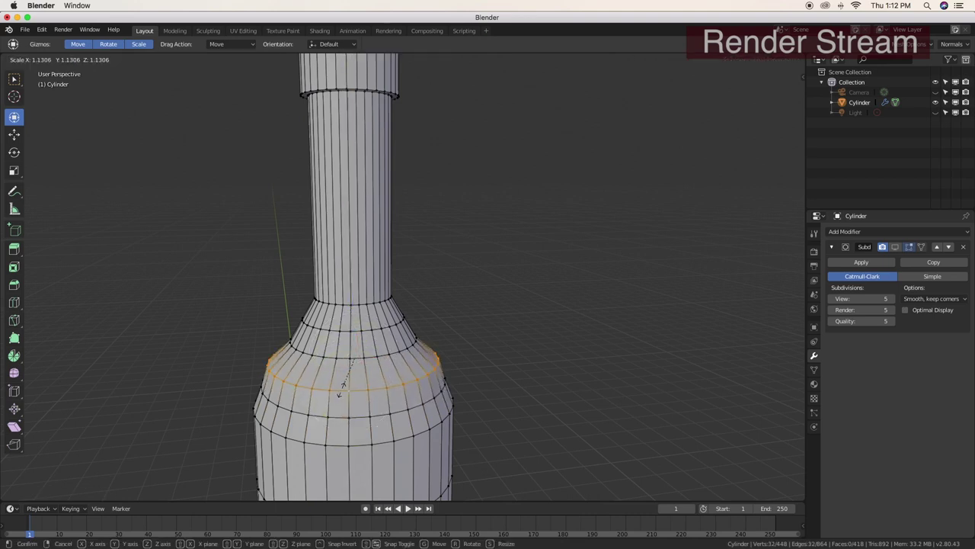
pyautogui.click(344, 380)
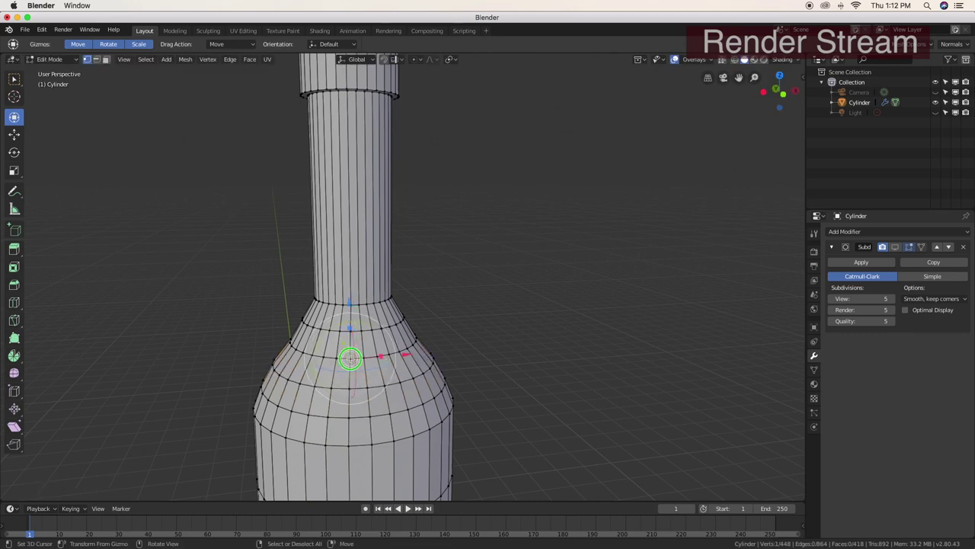
# Scale the next shoulder loop up outward by 1.0744
pyautogui.click(350, 356)
pyautogui.keyDown('alt'); pyautogui.click(351, 349); pyautogui.keyUp('alt')
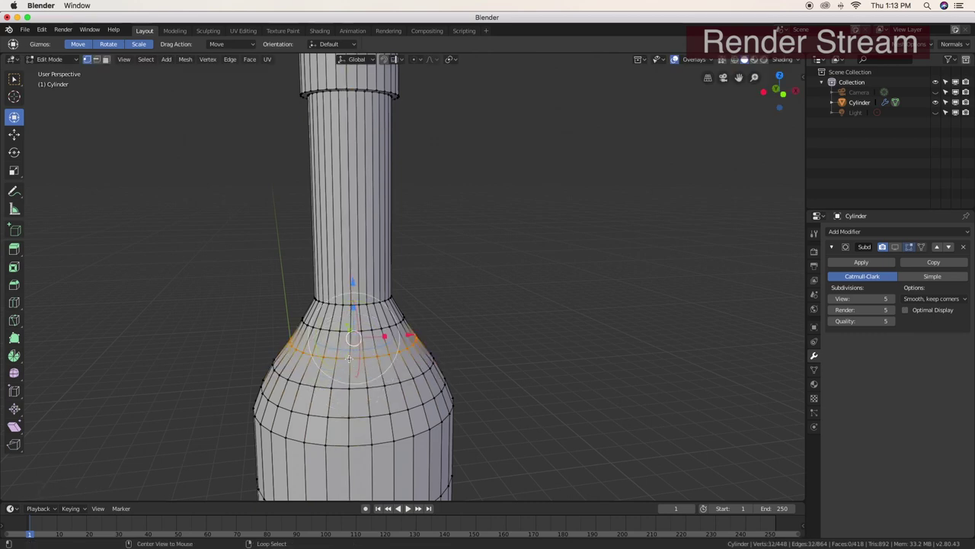
pyautogui.moveTo(352, 340); pyautogui.dragTo(352, 339)
pyautogui.press('s')
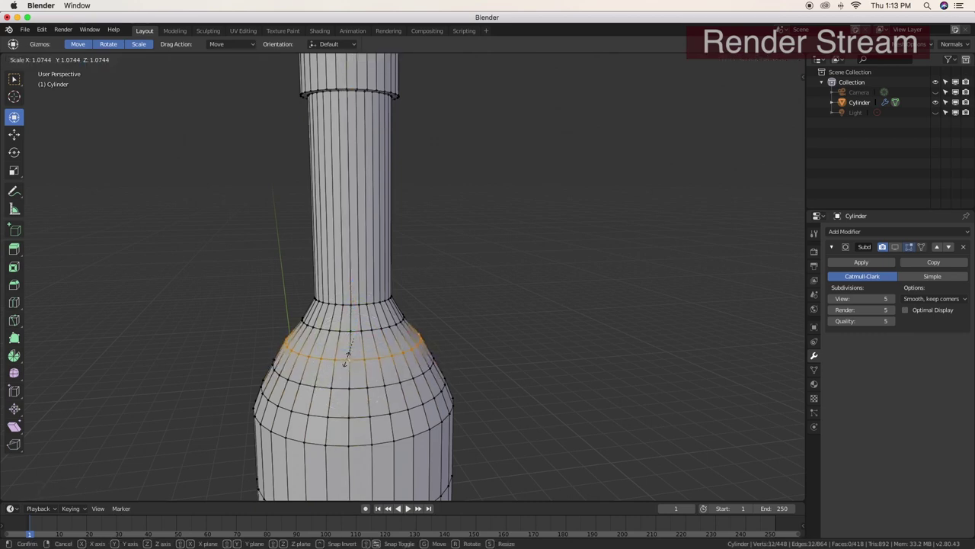
pyautogui.click(347, 347)
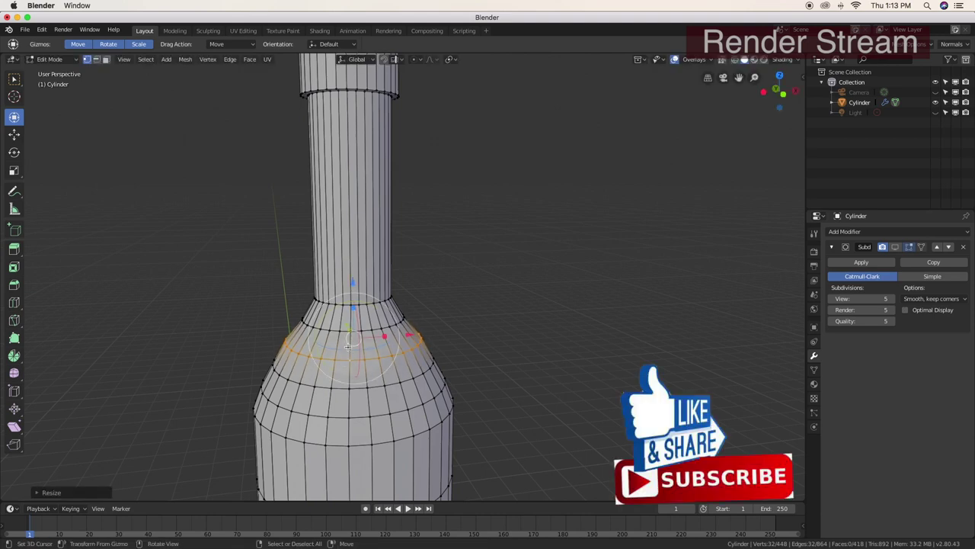
pyautogui.keyDown('alt'); pyautogui.click(348, 332); pyautogui.keyUp('alt')
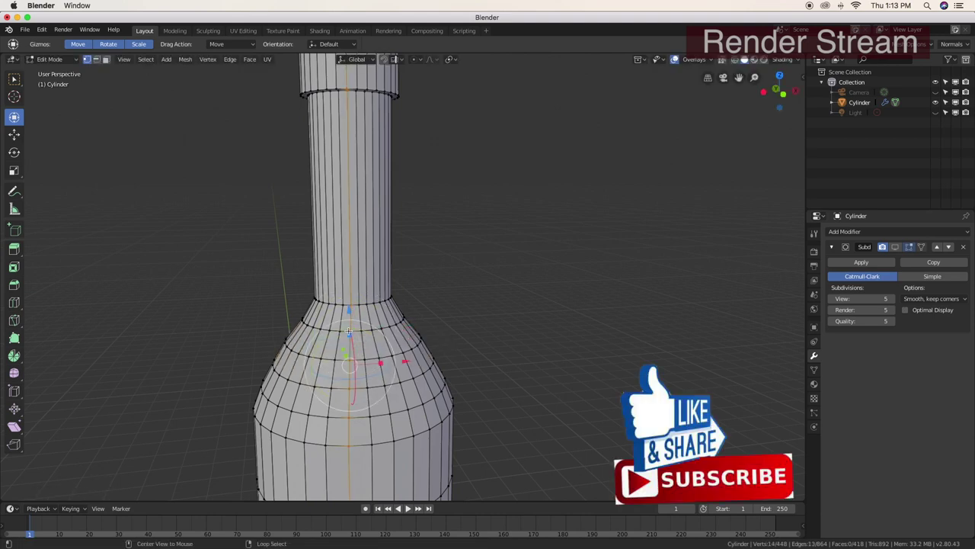
# Widen the top shoulder loop and select the loop at the neck base
pyautogui.keyDown('alt'); pyautogui.click(347, 335); pyautogui.keyUp('alt')
pyautogui.press('s')
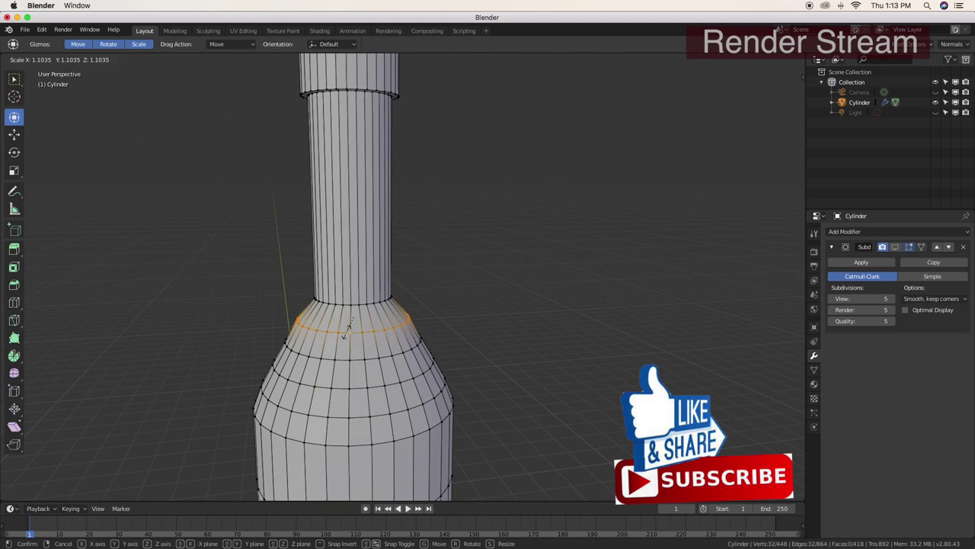
pyautogui.click(347, 327)
pyautogui.click(349, 304)
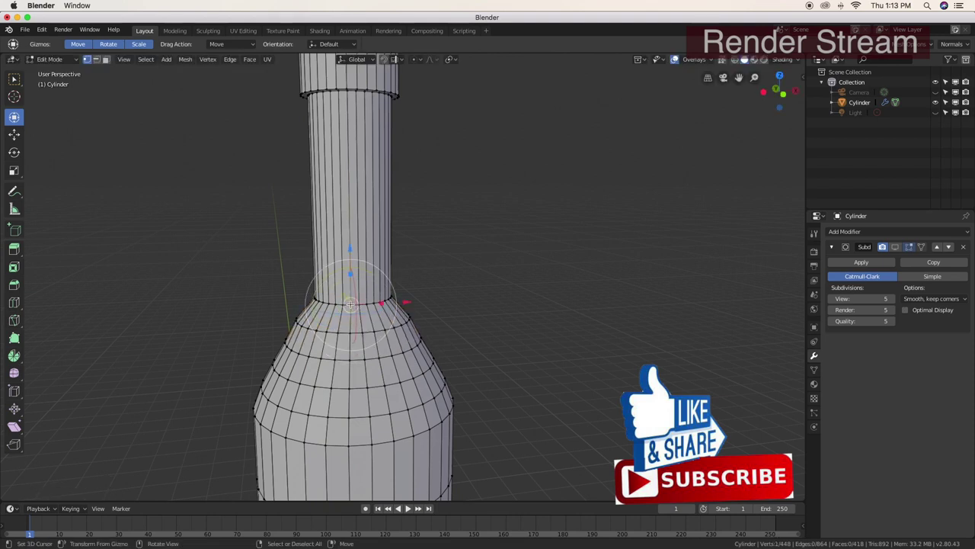
pyautogui.keyDown('alt'); pyautogui.click(349, 303); pyautogui.keyUp('alt')
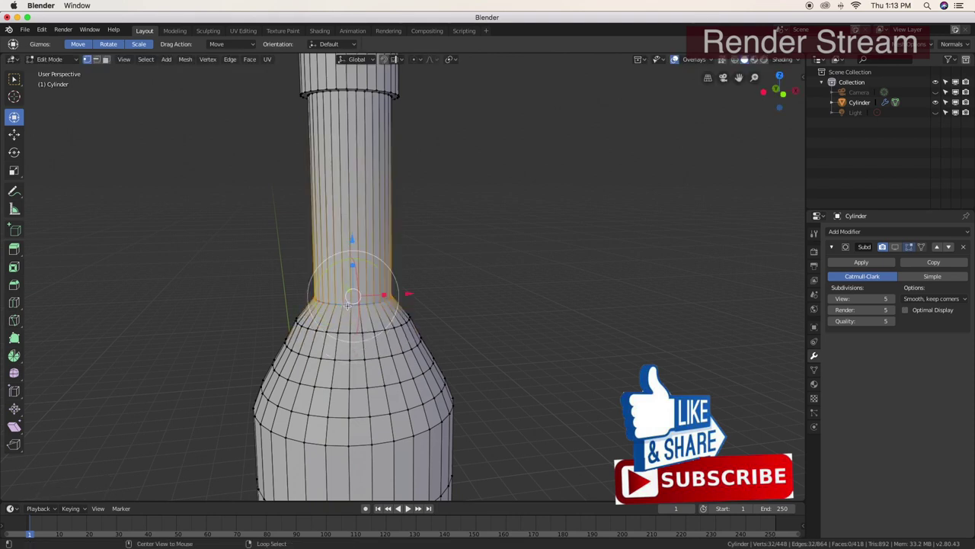
# Reselect the ring of neck faces and adjust the neck's width
pyautogui.press('a')
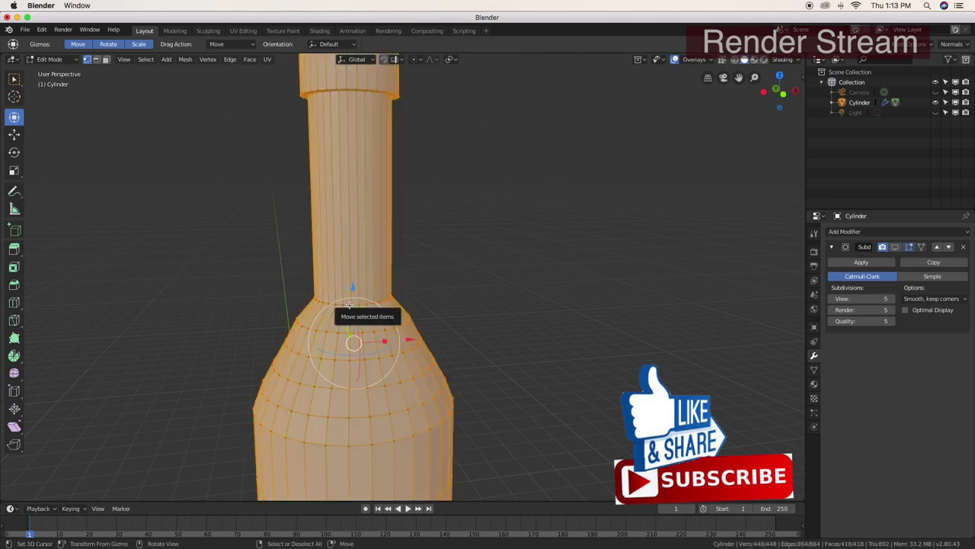
pyautogui.hotkey('alt', 'a')
pyautogui.scroll(3, 349, 305)
pyautogui.keyDown('alt'); pyautogui.click(308, 326); pyautogui.keyUp('alt')
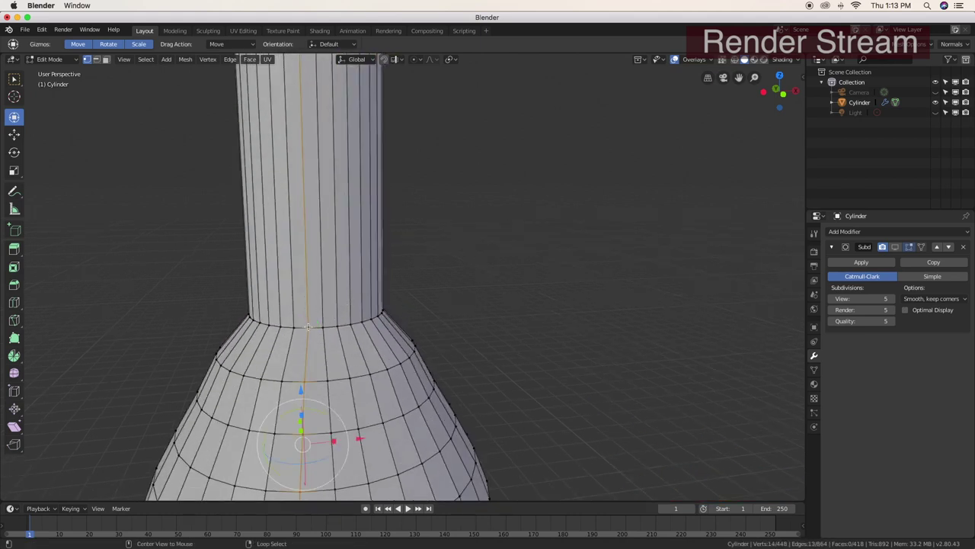
pyautogui.keyDown('alt'); pyautogui.click(307, 326); pyautogui.keyUp('alt')
pyautogui.moveTo(305, 327); pyautogui.dragTo(303, 329)
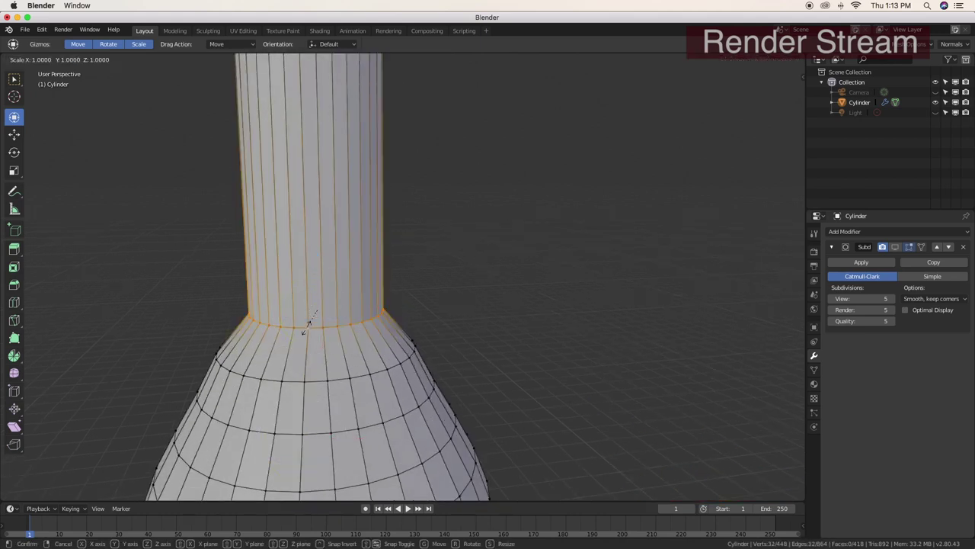
pyautogui.scroll(-2, 303, 330)
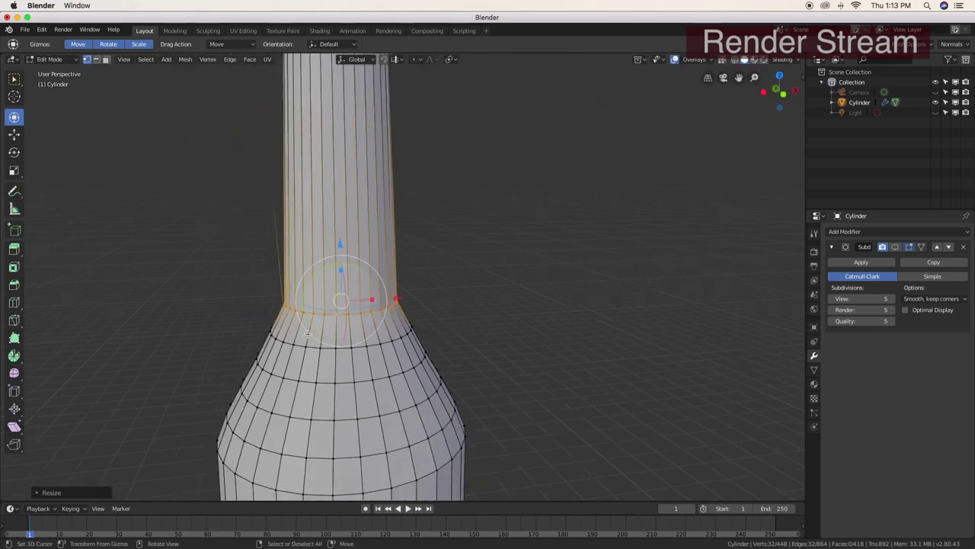
pyautogui.scroll(-2, 304, 335)
pyautogui.scroll(1, 320, 327)
pyautogui.scroll(2, 345, 315)
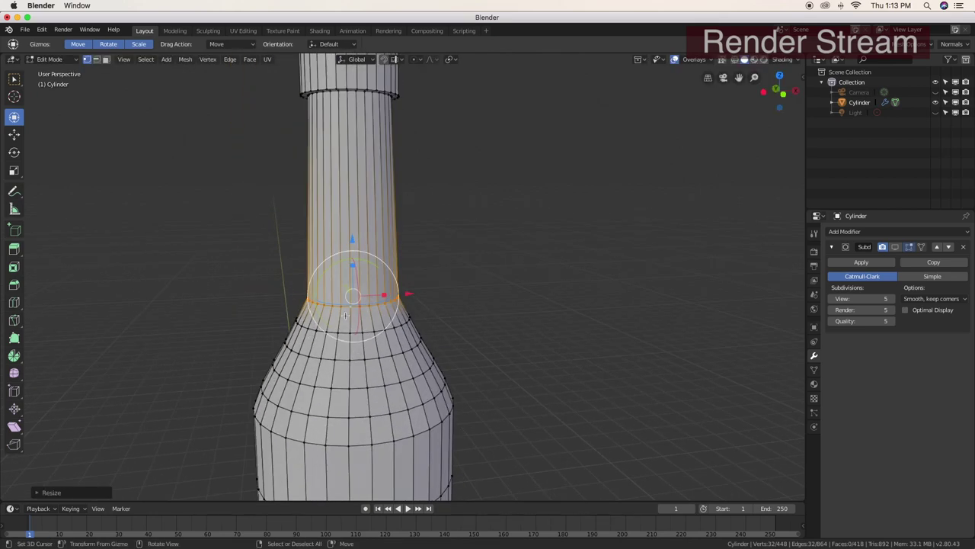
# Slide a neck edge loop down toward the shoulder and narrow the neck base to 0.9169
pyautogui.keyDown('alt'); pyautogui.click(353, 207); pyautogui.keyUp('alt')
pyautogui.press('g')
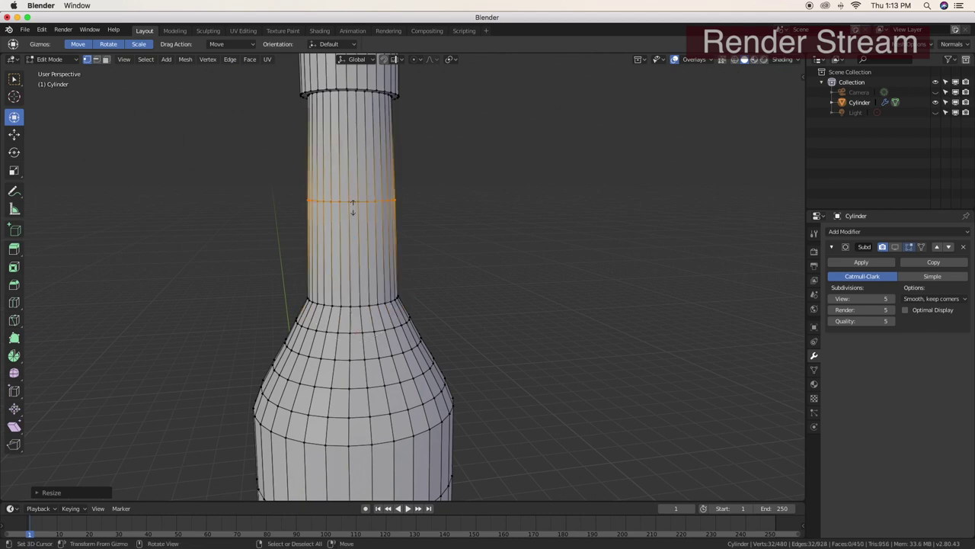
pyautogui.press('g')
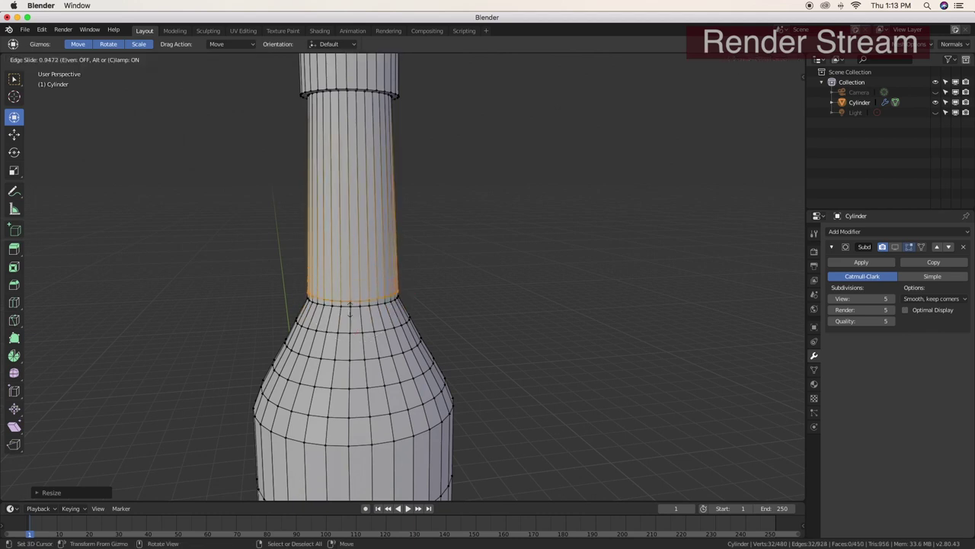
pyautogui.click(349, 315)
pyautogui.scroll(2, 352, 309)
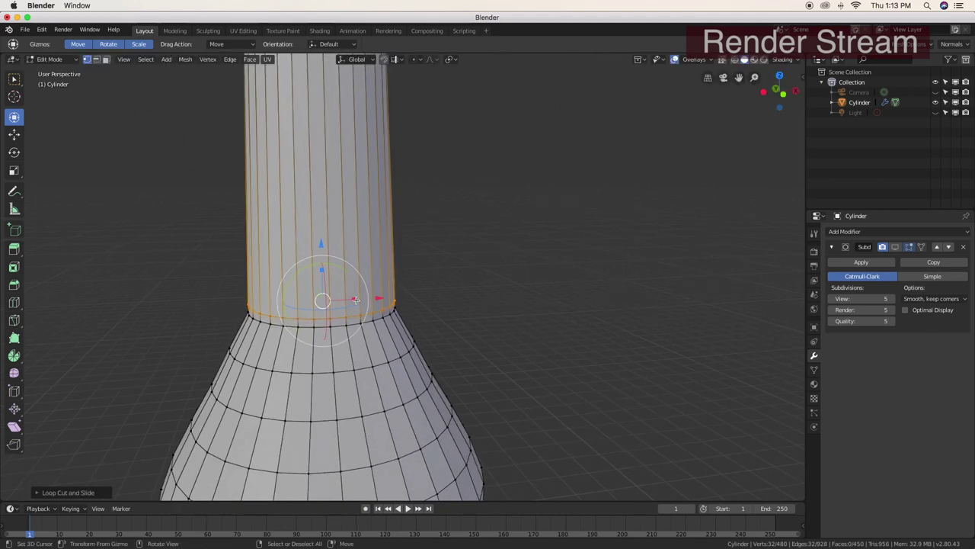
pyautogui.moveTo(385, 297); pyautogui.dragTo(380, 301)
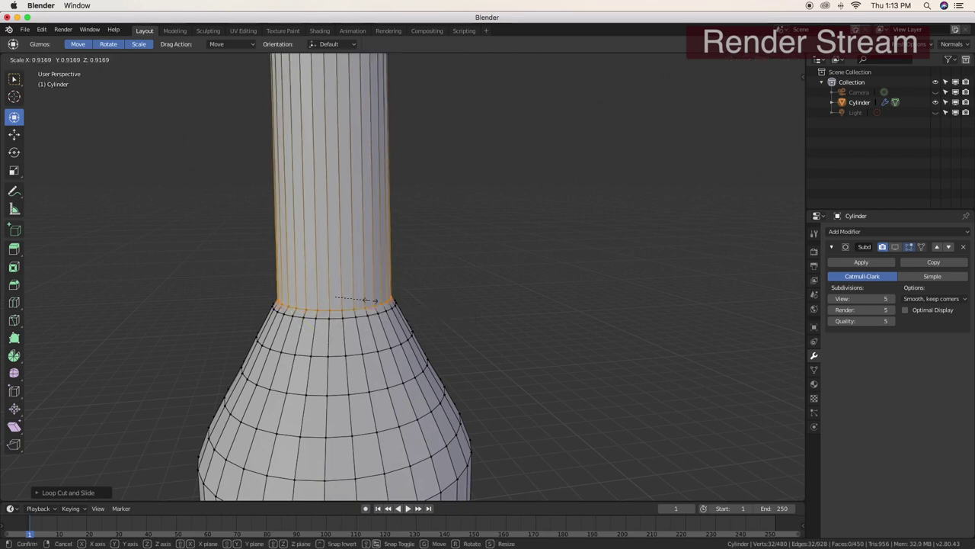
pyautogui.moveTo(380, 301)
pyautogui.mouseDown(button='middle')
pyautogui.moveTo(283, 298)
pyautogui.moveTo(374, 307)
pyautogui.mouseUp(button='middle')
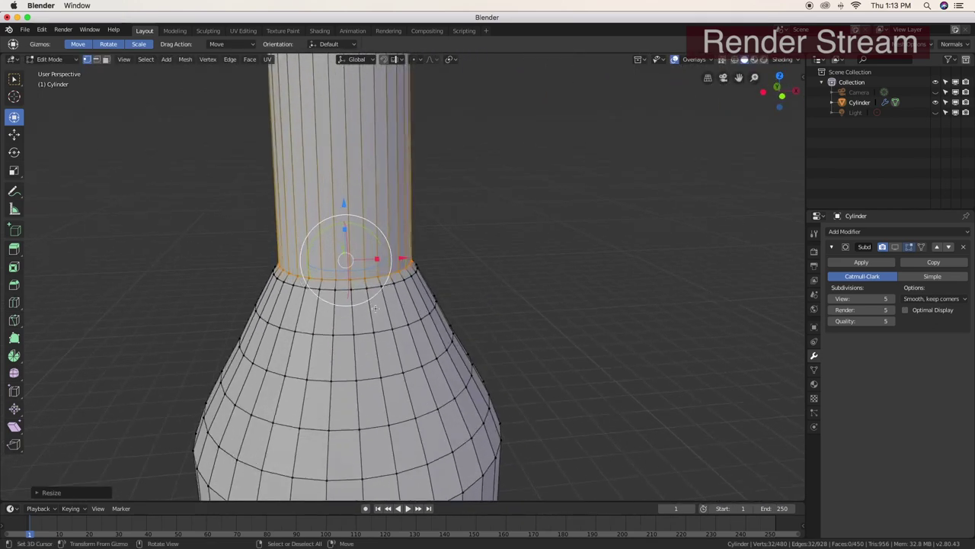
# Nudge the neck's base ring to a slightly new position
pyautogui.press('g')
pyautogui.click(340, 192)
pyautogui.moveTo(340, 192)
pyautogui.mouseDown(button='middle')
pyautogui.moveTo(285, 246)
pyautogui.moveTo(409, 276)
pyautogui.moveTo(437, 257)
pyautogui.moveTo(409, 236)
pyautogui.moveTo(396, 267)
pyautogui.moveTo(346, 263)
pyautogui.mouseUp(button='middle')
pyautogui.moveTo(367, 270); pyautogui.dragTo(381, 275, button='middle')
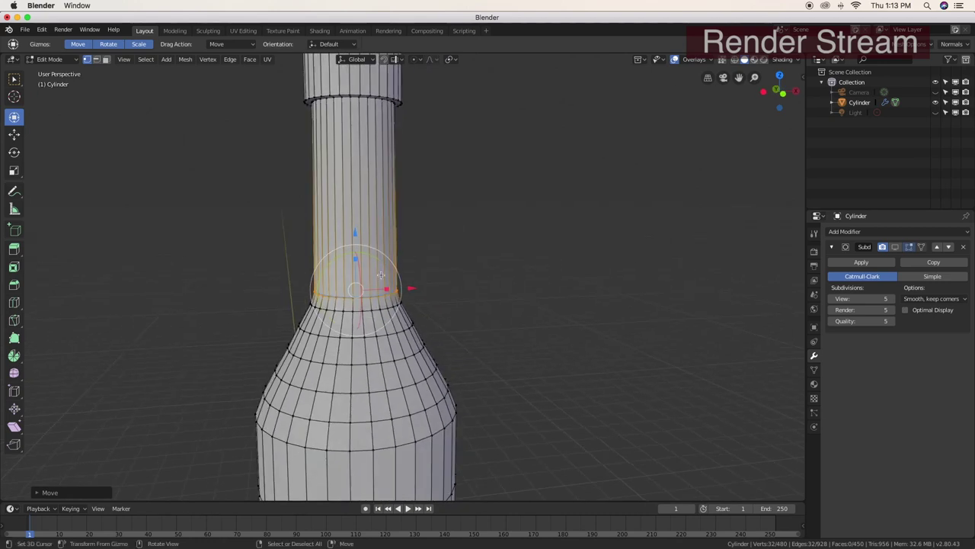
pyautogui.moveTo(371, 191)
pyautogui.keyDown('shift'); pyautogui.mouseDown(button='middle')
pyautogui.moveTo(392, 272)
pyautogui.moveTo(378, 212)
pyautogui.moveTo(353, 201)
pyautogui.moveTo(354, 181)
pyautogui.mouseUp(button='middle'); pyautogui.keyUp('shift')
pyautogui.scroll(3, 343, 261)
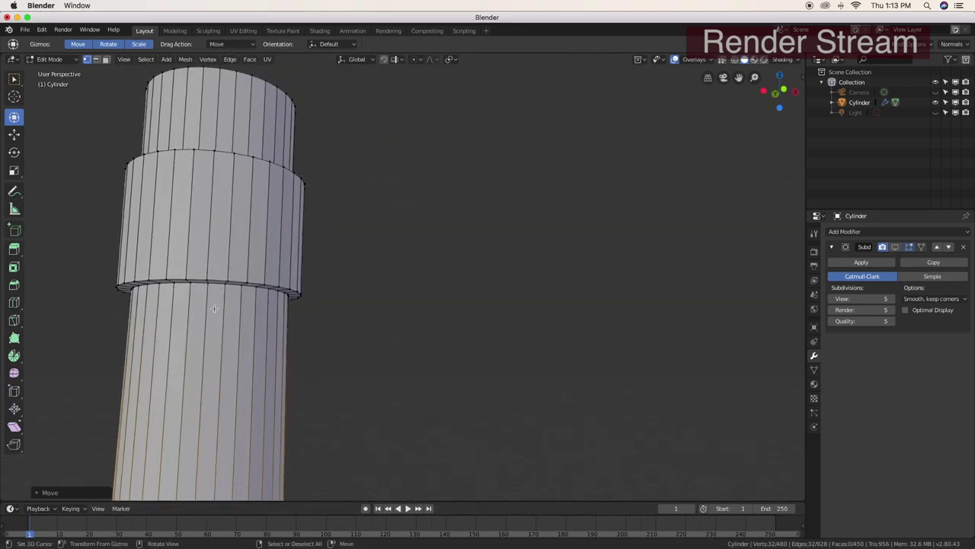
# Slide a lower neck ring up to sit just beneath the lip ring
pyautogui.keyDown('alt'); pyautogui.click(202, 483); pyautogui.keyUp('alt')
pyautogui.press('g')
pyautogui.press('g')
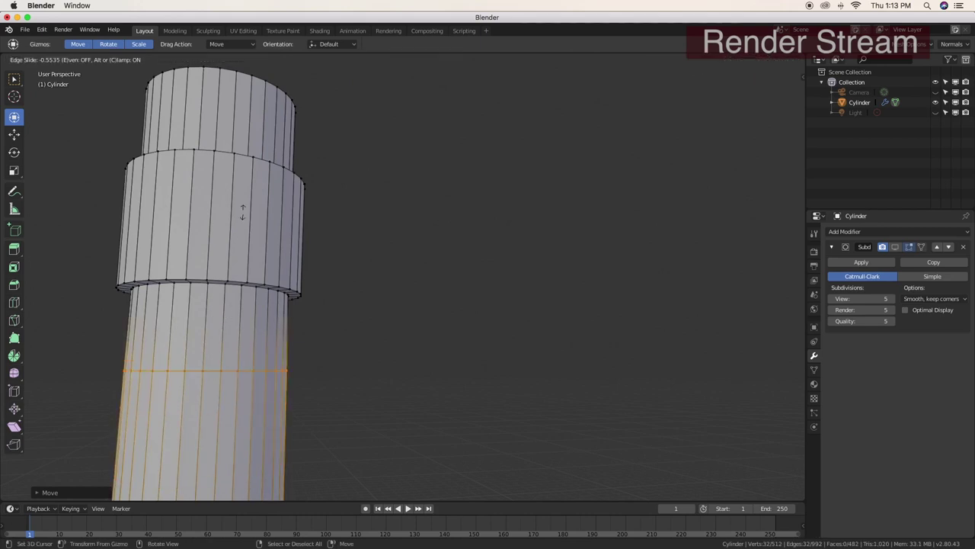
pyautogui.click(265, 122)
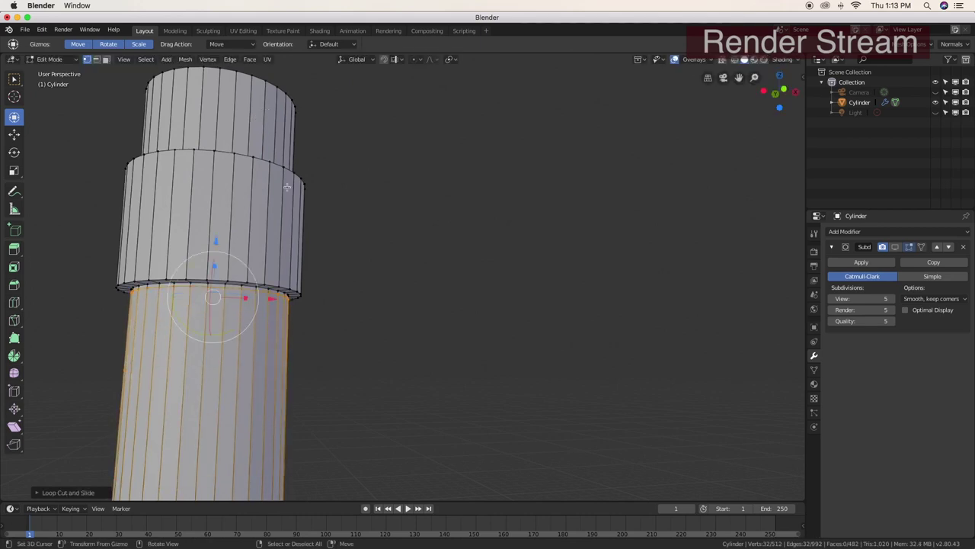
pyautogui.moveTo(217, 272)
pyautogui.mouseDown(button='middle')
pyautogui.moveTo(395, 272)
pyautogui.moveTo(355, 374)
pyautogui.mouseUp(button='middle')
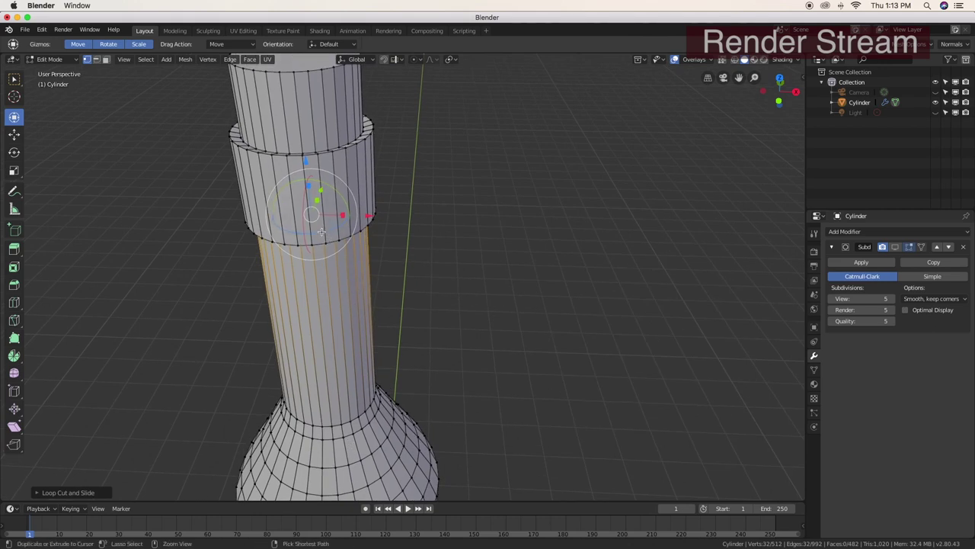
# Loop-cut the collar band and place the new ring near its lower edge
pyautogui.moveTo(323, 230); pyautogui.dragTo(326, 267)
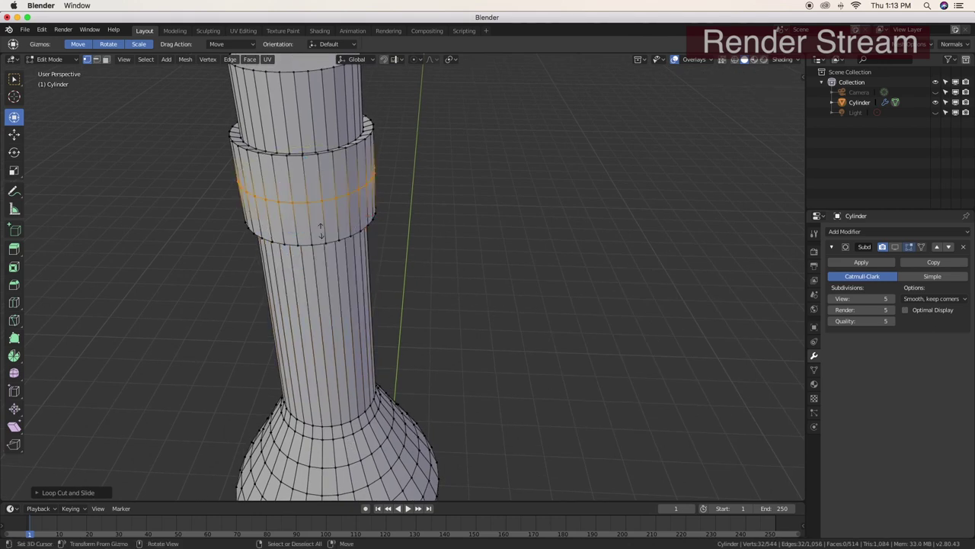
pyautogui.click(326, 272)
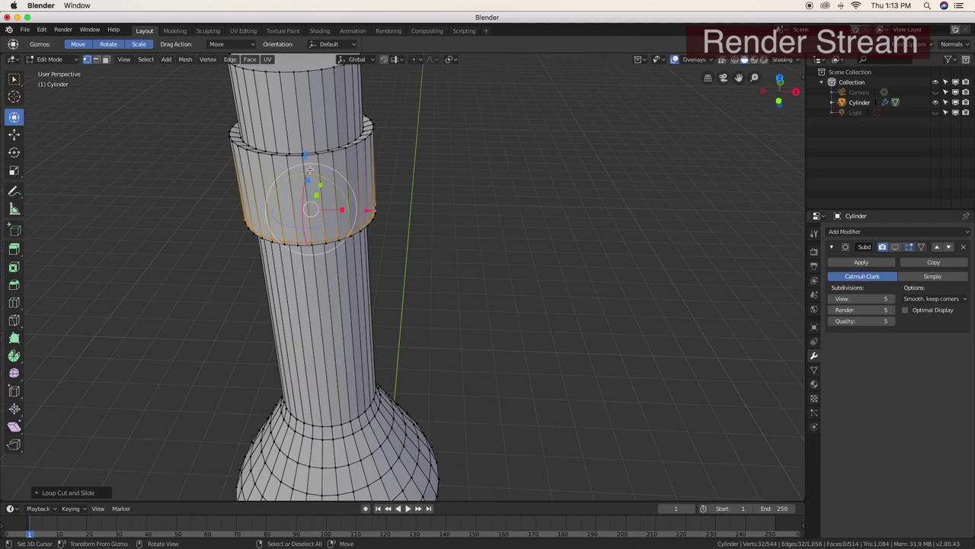
pyautogui.scroll(2, 333, 316)
pyautogui.scroll(1, 333, 317)
pyautogui.keyDown('shift'); pyautogui.moveTo(333, 316); pyautogui.dragTo(246, 208, button='middle'); pyautogui.keyUp('shift')
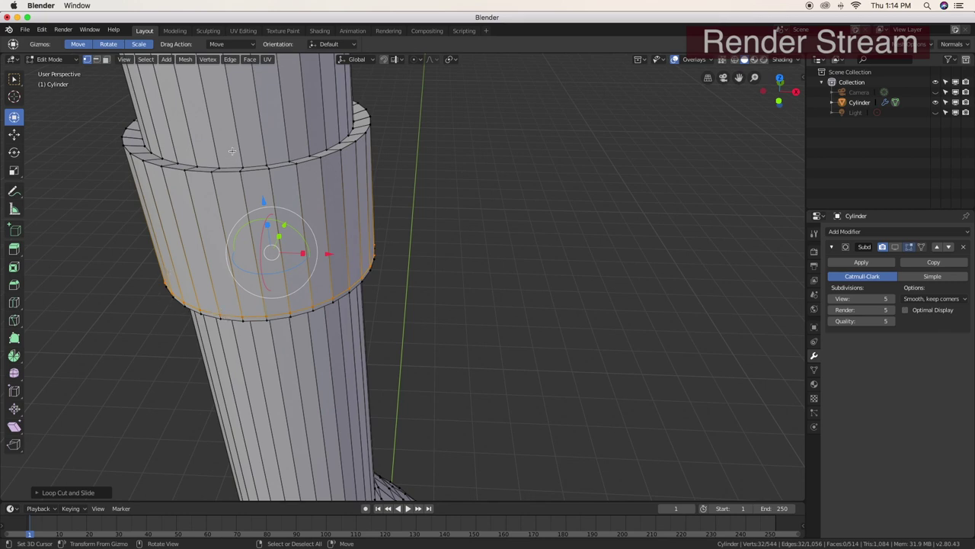
# Undo the last mesh change and slide the selected ring to the band's top edge
pyautogui.hotkey('ctrl', 'z')
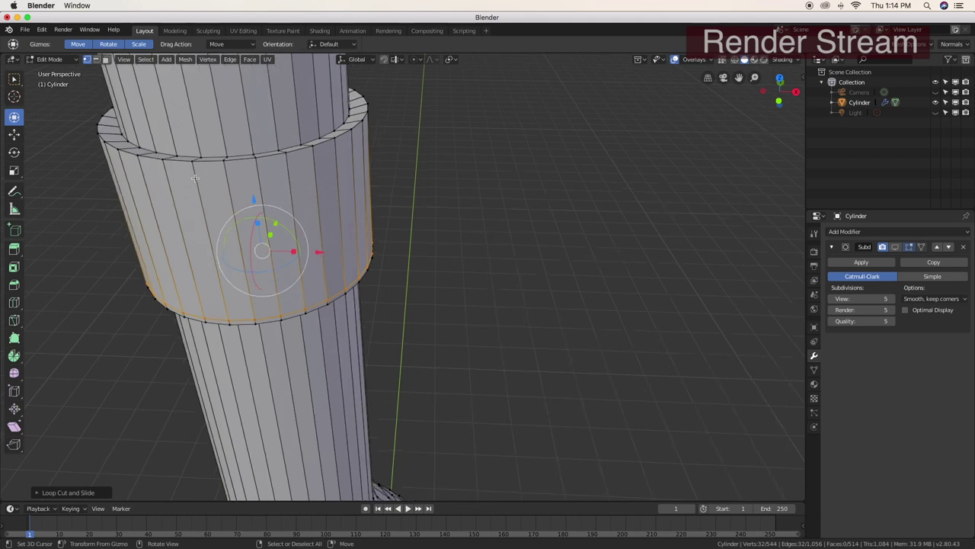
pyautogui.press('g')
pyautogui.press('g')
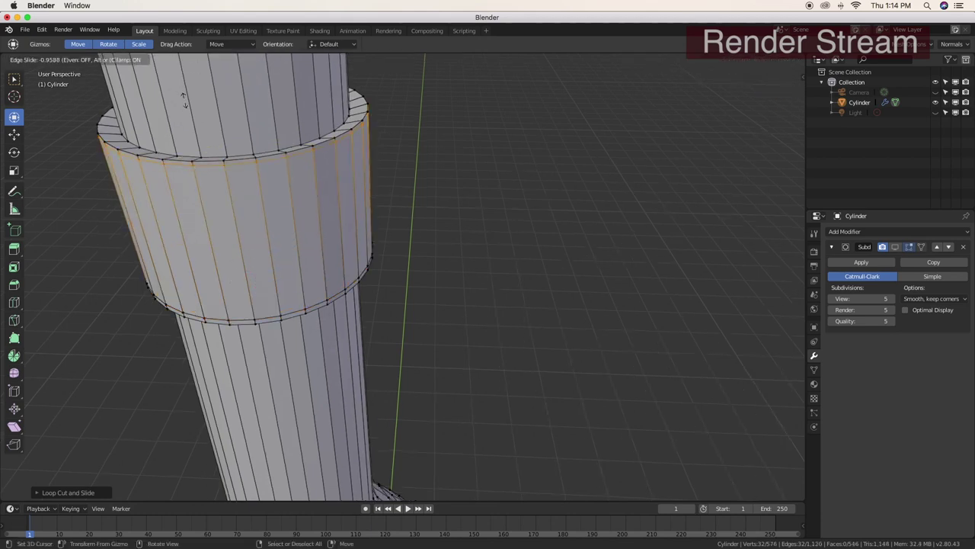
pyautogui.click(183, 101)
pyautogui.scroll(3, 229, 174)
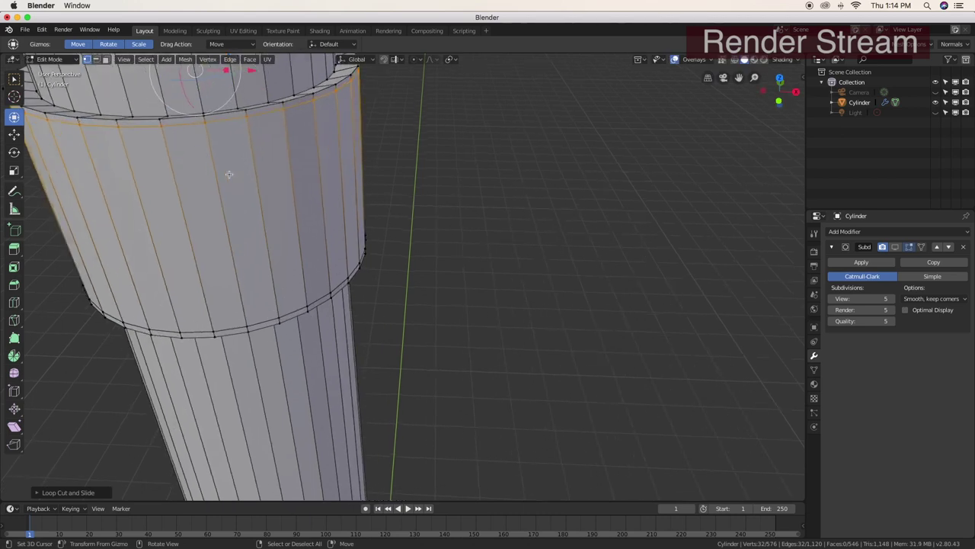
pyautogui.scroll(2, 236, 221)
pyautogui.scroll(2, 253, 309)
pyautogui.scroll(-2, 253, 309)
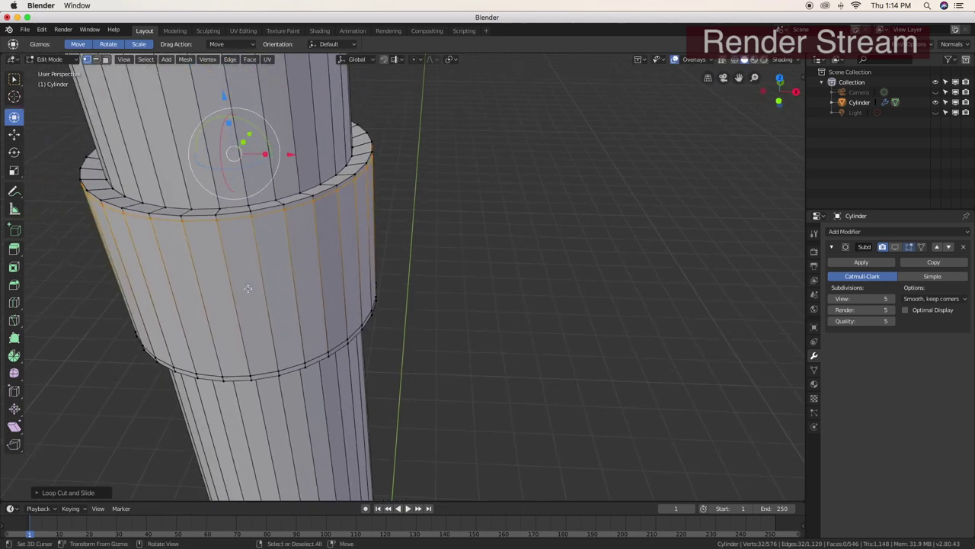
pyautogui.scroll(-1, 244, 229)
pyautogui.scroll(-2, 229, 135)
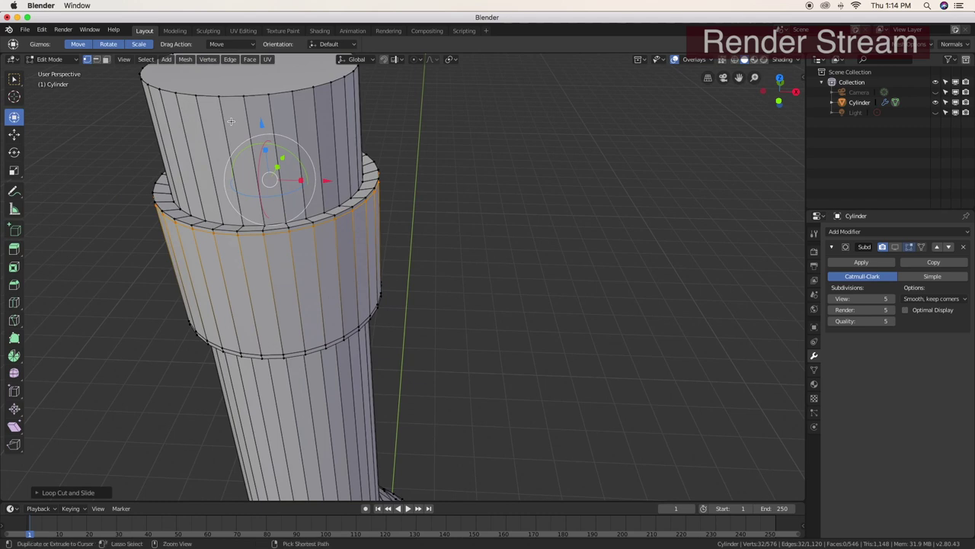
# Loop-cut three rings on the upper cylinder, two placed close to the top rim
pyautogui.hotkey('ctrl', 'r')
pyautogui.click(224, 99)
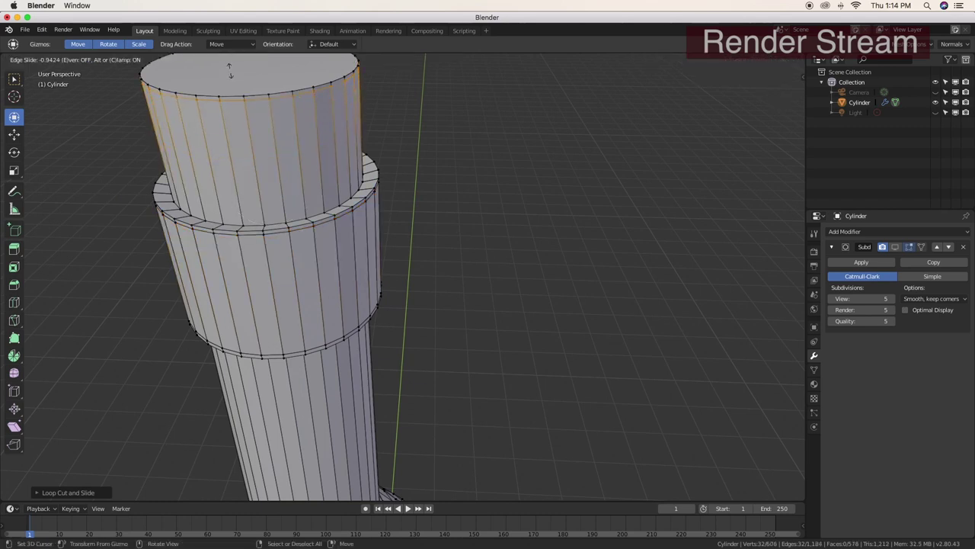
pyautogui.click(229, 70)
pyautogui.hotkey('ctrl', 'r')
pyautogui.click(247, 160)
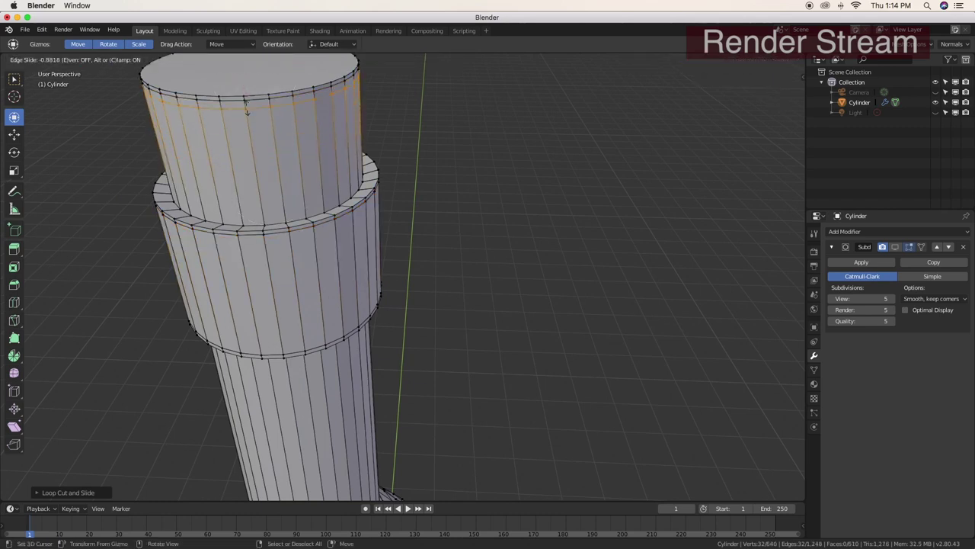
pyautogui.click(246, 105)
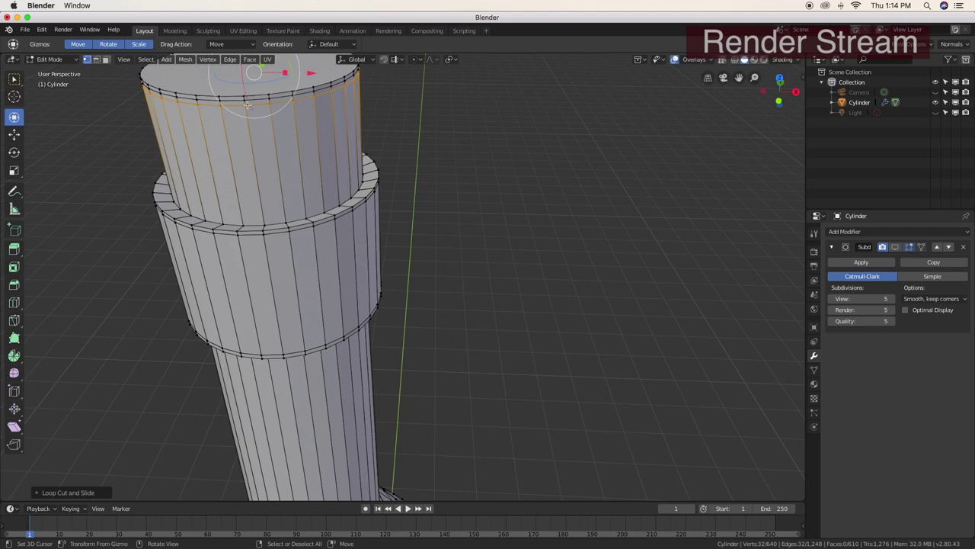
pyautogui.hotkey('ctrl', 'r')
pyautogui.click(262, 215)
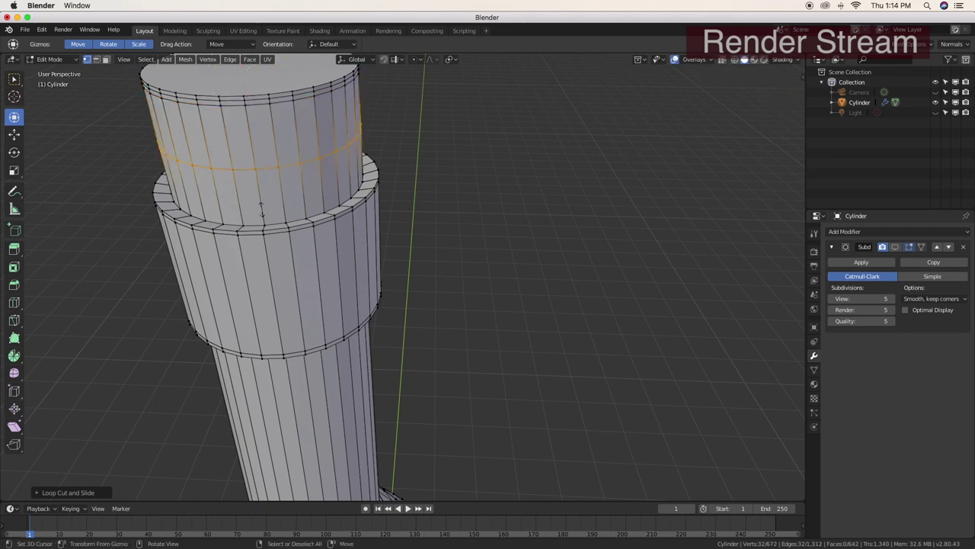
pyautogui.click(265, 266)
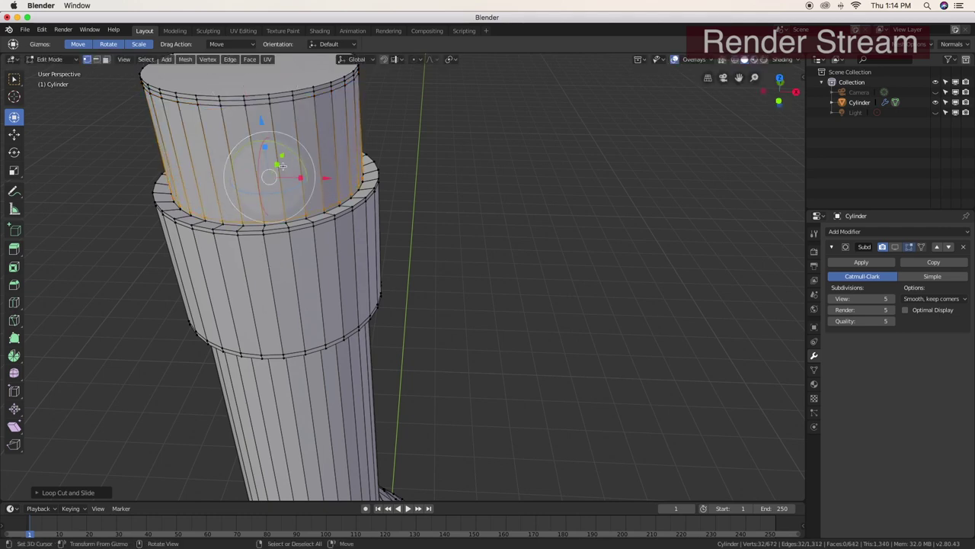
pyautogui.moveTo(282, 167); pyautogui.dragTo(290, 177)
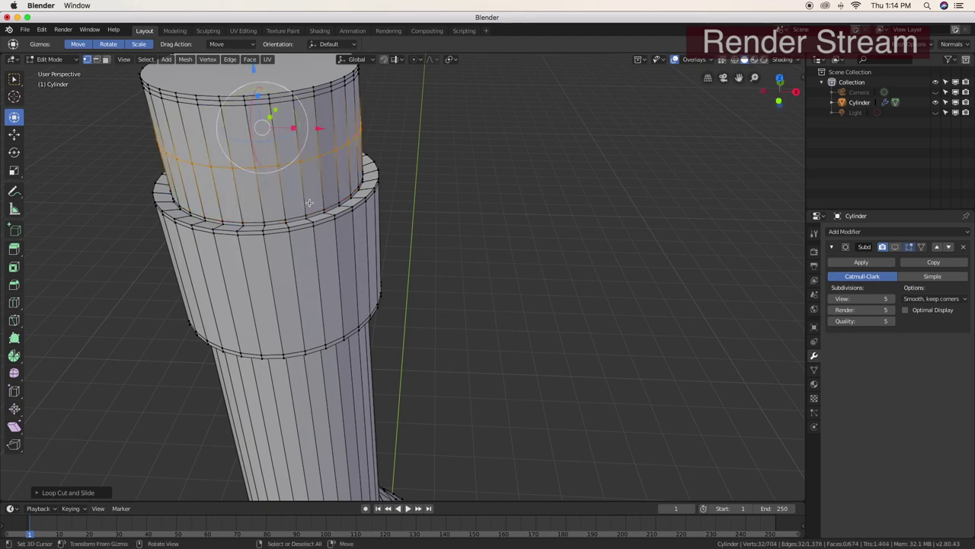
pyautogui.moveTo(289, 177); pyautogui.dragTo(316, 369, button='middle')
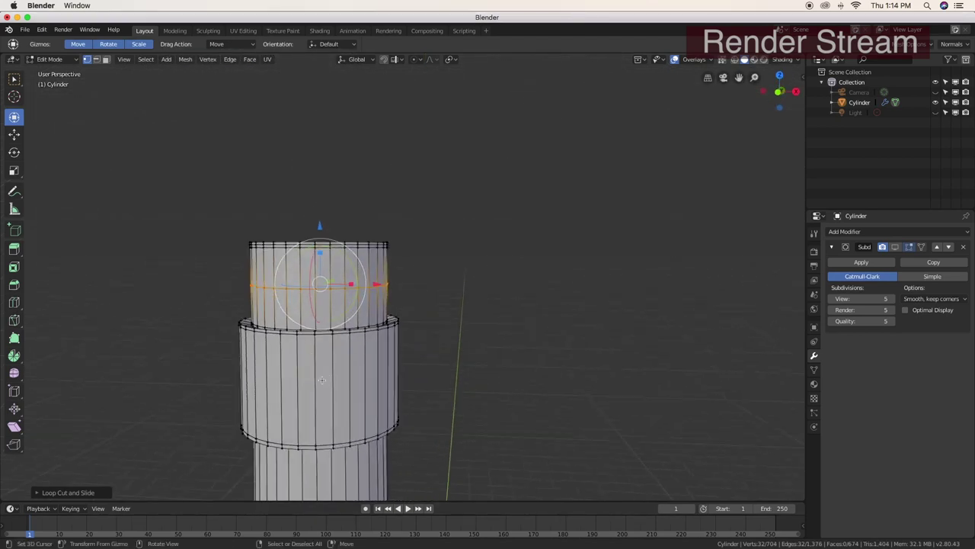
pyautogui.scroll(5, 321, 379)
pyautogui.scroll(-4, 321, 379)
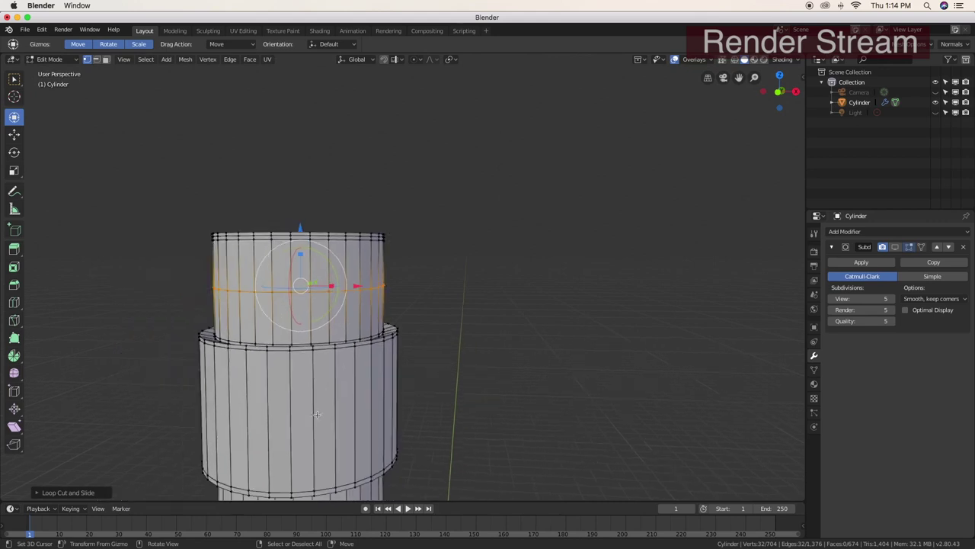
# Add edge loops on the wider lower section and on the bottle body
pyautogui.hotkey('ctrl', 'r')
pyautogui.click(307, 415)
pyautogui.click(336, 425)
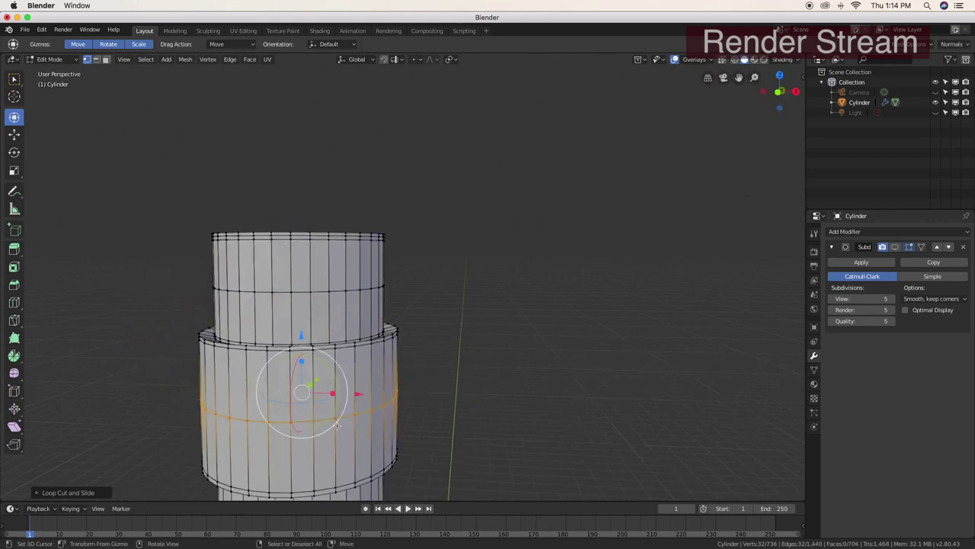
pyautogui.scroll(-2, 338, 425)
pyautogui.scroll(-3, 337, 425)
pyautogui.scroll(2, 340, 419)
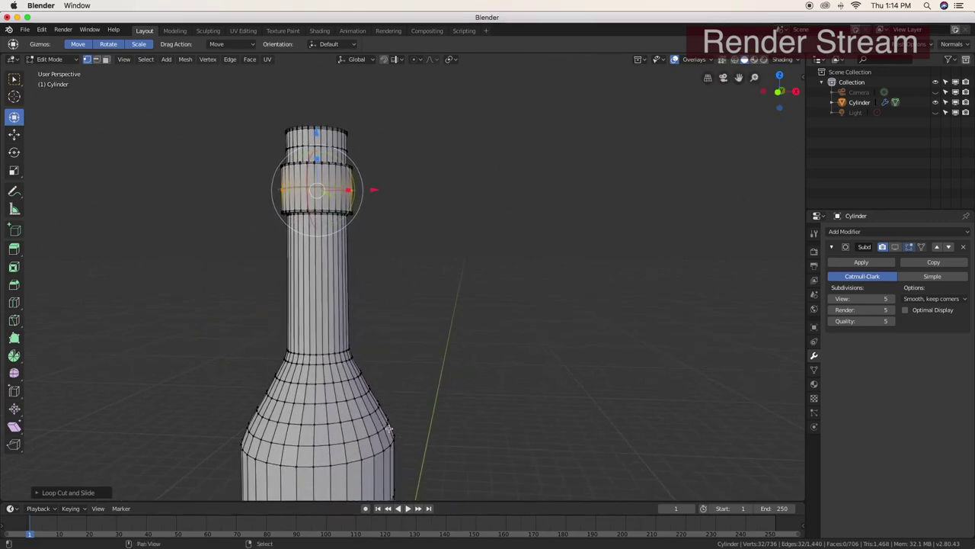
pyautogui.scroll(2, 343, 407)
pyautogui.keyDown('shift'); pyautogui.moveTo(343, 408); pyautogui.dragTo(346, 395, button='middle'); pyautogui.keyUp('shift')
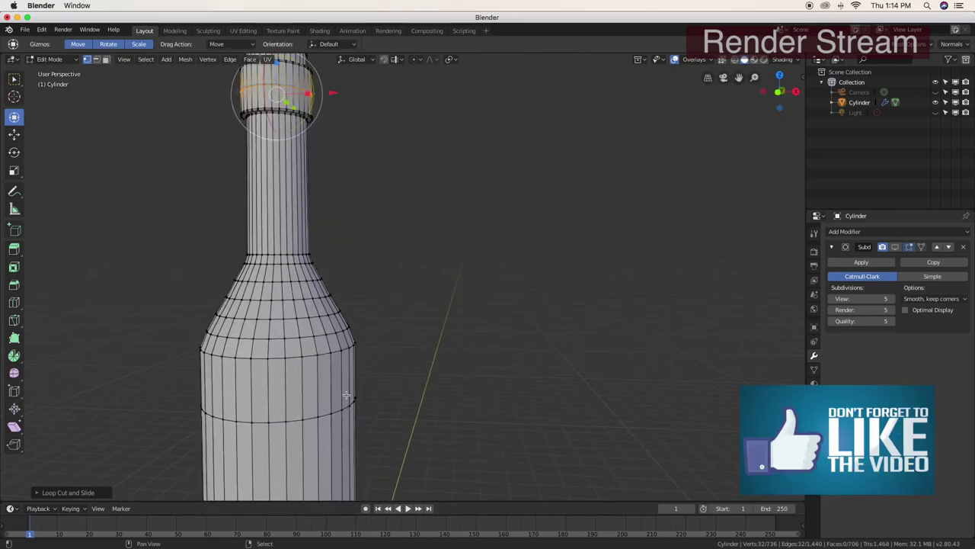
pyautogui.hotkey('ctrl', 'r')
pyautogui.click(297, 355)
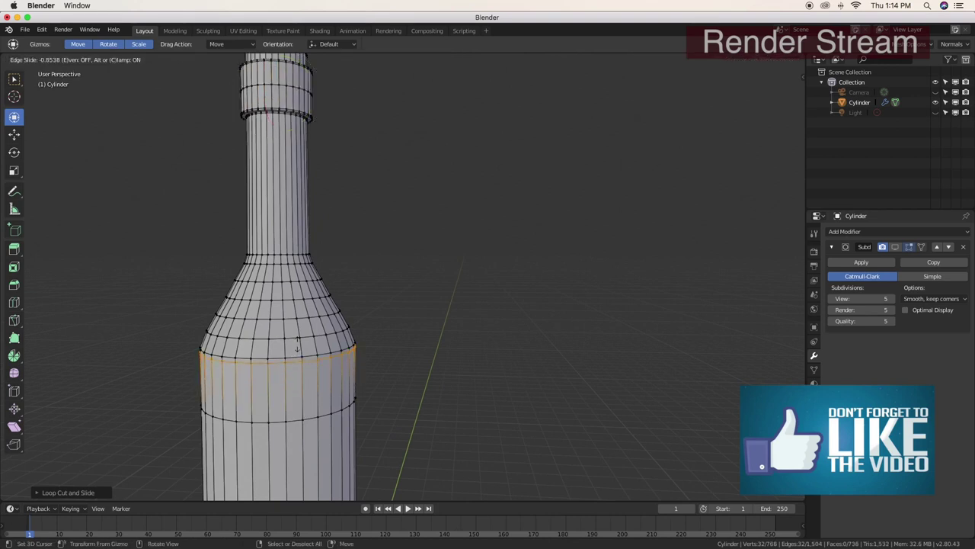
pyautogui.click(297, 347)
pyautogui.scroll(-5, 359, 365)
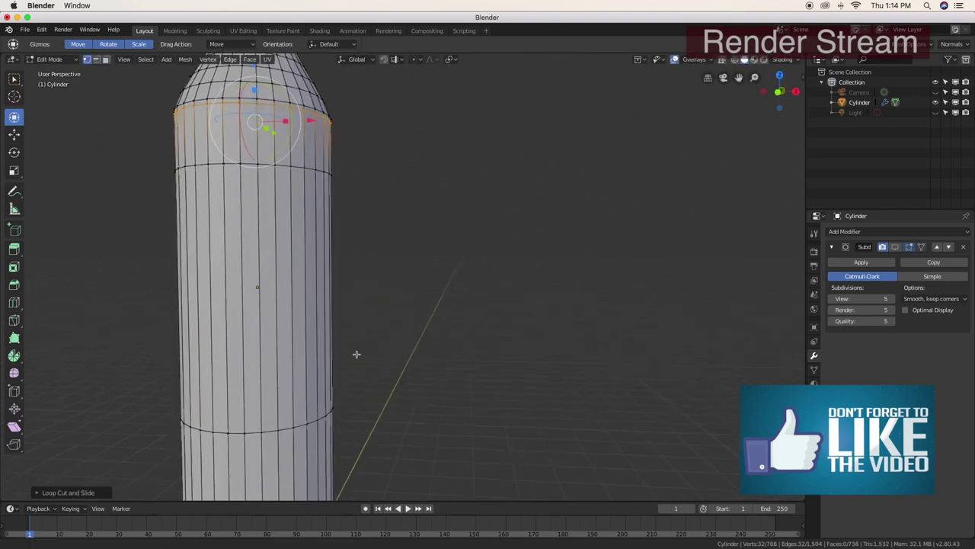
pyautogui.scroll(-3, 355, 283)
pyautogui.scroll(-3, 342, 285)
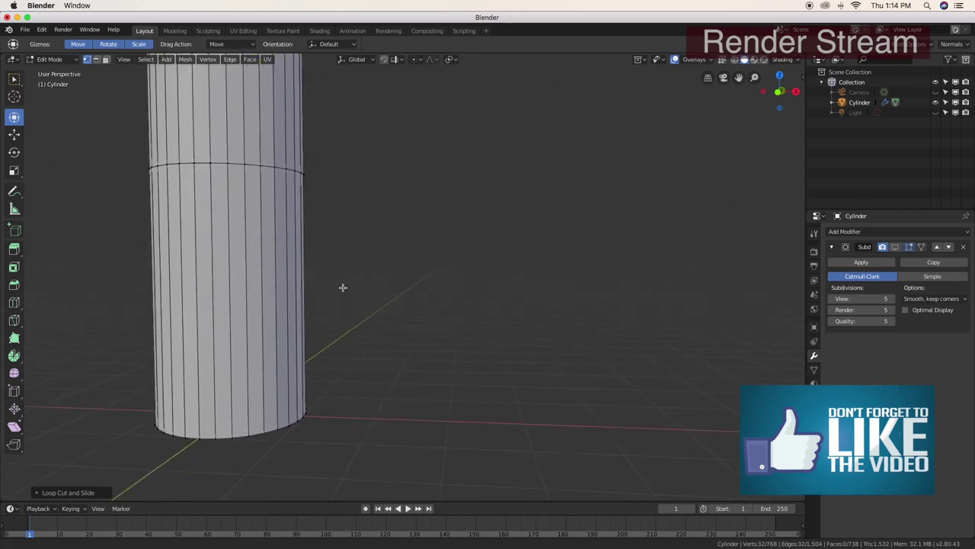
# Cut two edge loops and slide them close to the bottle's base
pyautogui.hotkey('ctrl', 'r')
pyautogui.click(241, 394)
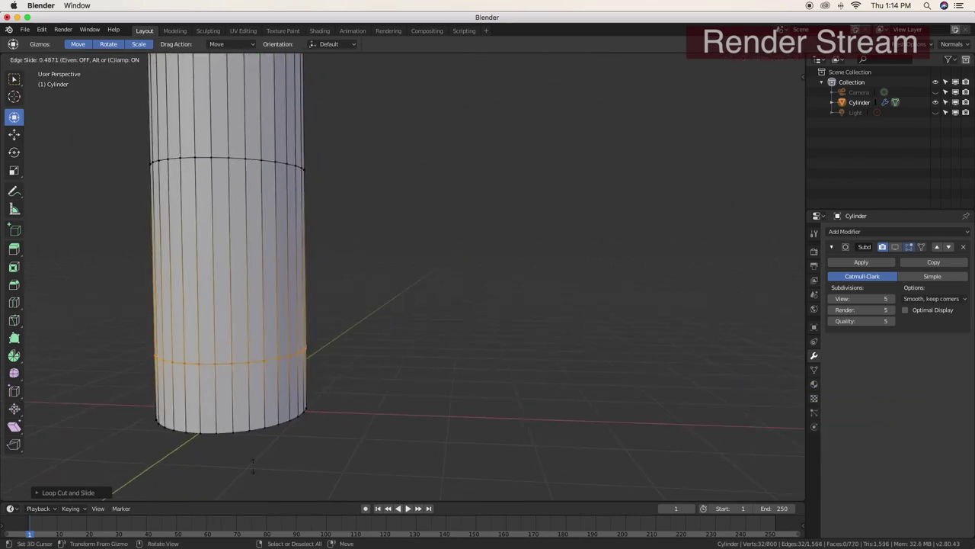
pyautogui.click(251, 86)
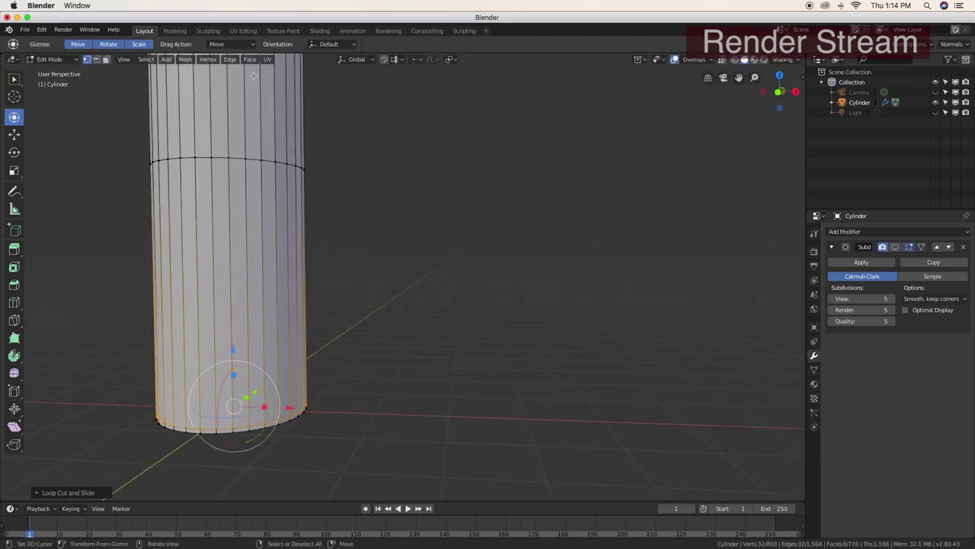
pyautogui.hotkey('ctrl', 'r')
pyautogui.click(232, 355)
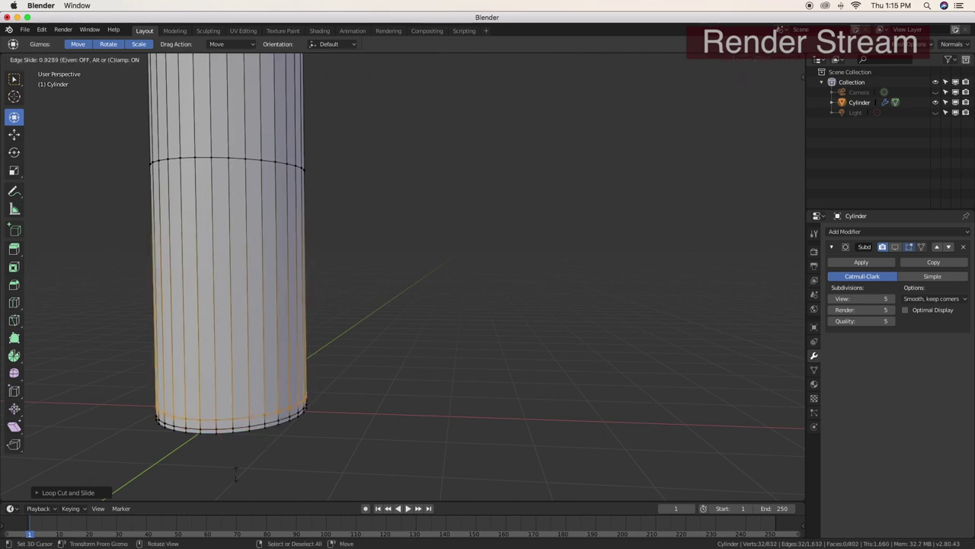
pyautogui.click(237, 478)
pyautogui.scroll(-3, 320, 366)
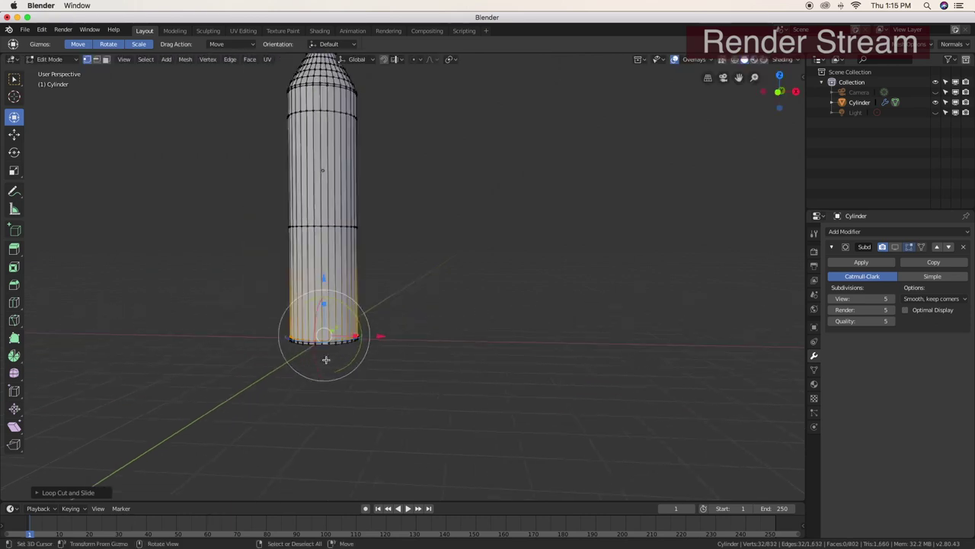
pyautogui.scroll(-3, 403, 276)
pyautogui.scroll(-2, 357, 421)
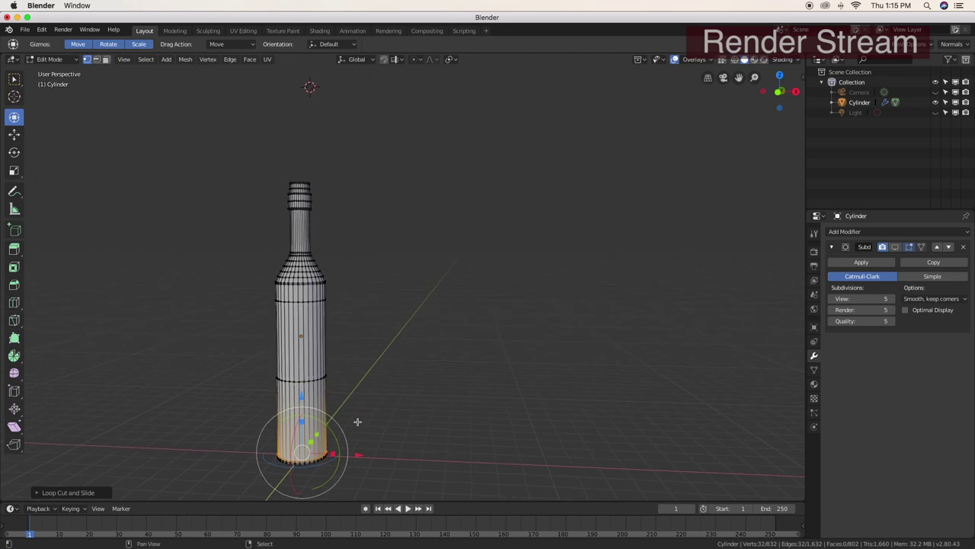
pyautogui.click(75, 60)
# Return the bottle to Object Mode and switch on another Subdivision modifier display toggle
pyautogui.click(61, 66)
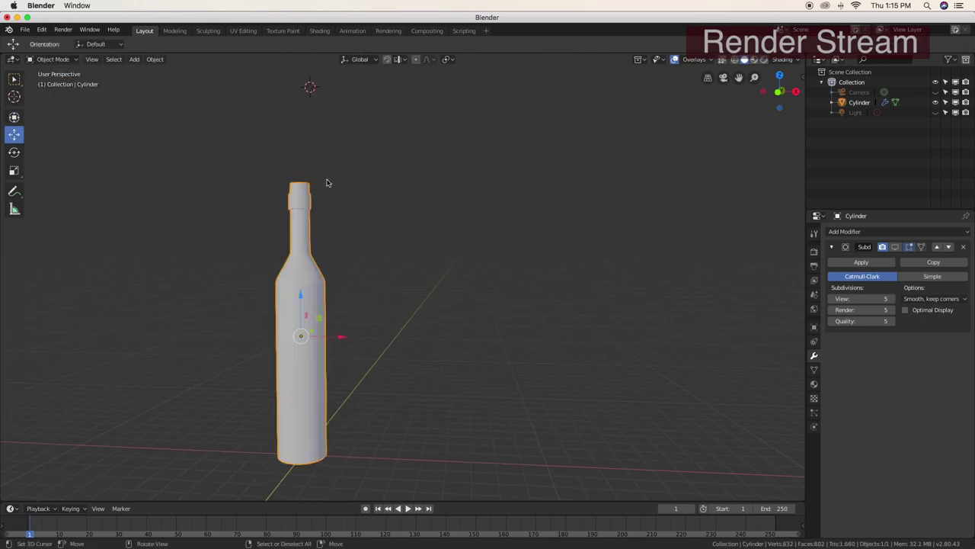
pyautogui.click(897, 250)
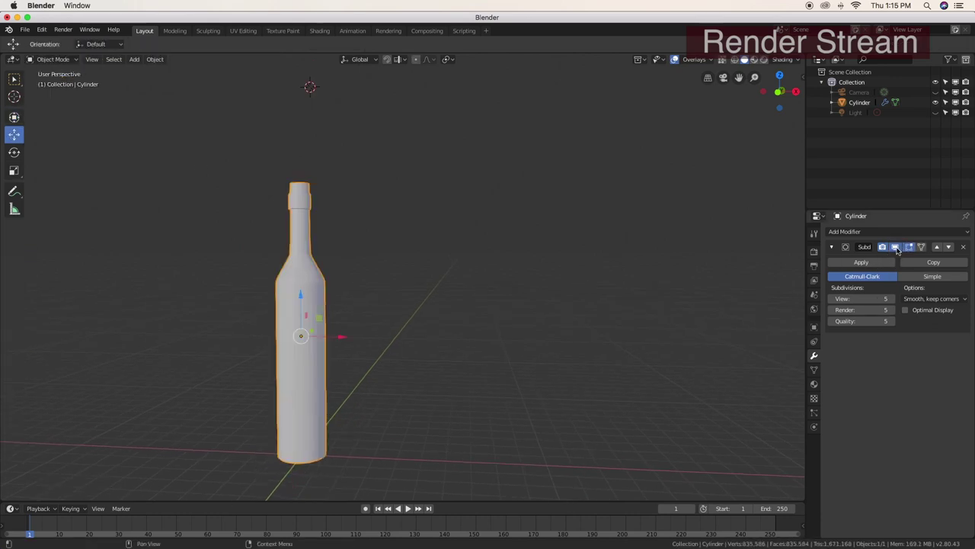
pyautogui.scroll(3, 537, 373)
pyautogui.scroll(2, 564, 343)
pyautogui.scroll(-3, 565, 344)
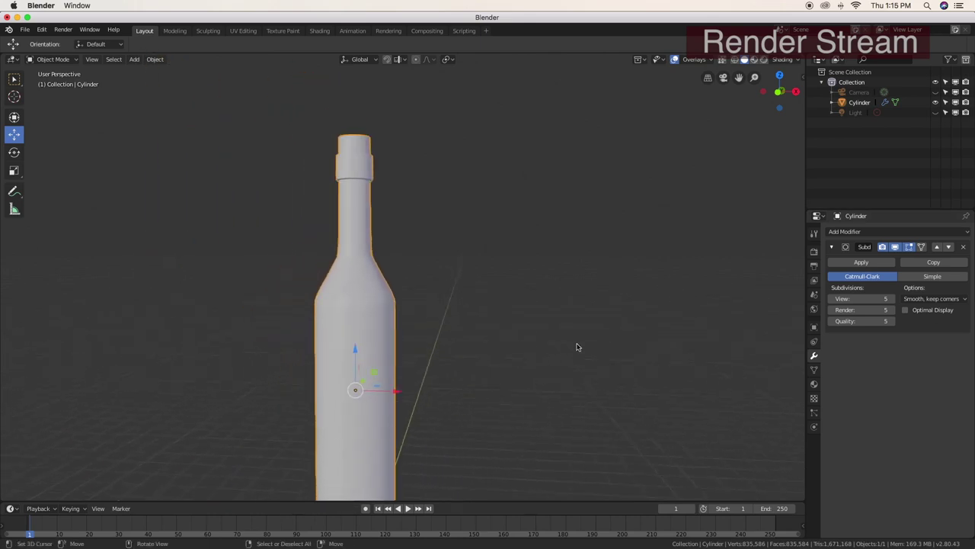
# Orbit and zoom around the smoothed bottle to inspect its shoulder, neck and collar
pyautogui.moveTo(576, 344)
pyautogui.mouseDown(button='middle')
pyautogui.moveTo(500, 391)
pyautogui.moveTo(514, 317)
pyautogui.moveTo(549, 324)
pyautogui.moveTo(470, 413)
pyautogui.moveTo(518, 388)
pyautogui.moveTo(513, 361)
pyautogui.moveTo(428, 339)
pyautogui.moveTo(492, 330)
pyautogui.mouseUp(button='middle')
pyautogui.scroll(-2, 503, 391)
pyautogui.scroll(3, 548, 324)
pyautogui.scroll(-1, 540, 331)
pyautogui.scroll(3, 419, 259)
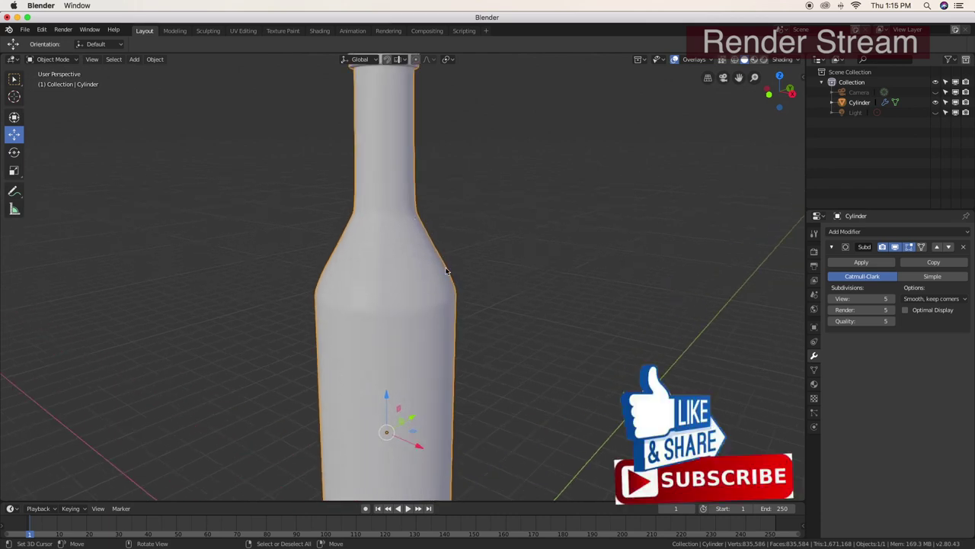
pyautogui.scroll(-2, 446, 312)
pyautogui.moveTo(447, 311)
pyautogui.mouseDown(button='middle')
pyautogui.moveTo(307, 276)
pyautogui.moveTo(397, 354)
pyautogui.mouseUp(button='middle')
pyautogui.scroll(-3, 307, 276)
pyautogui.scroll(-2, 417, 368)
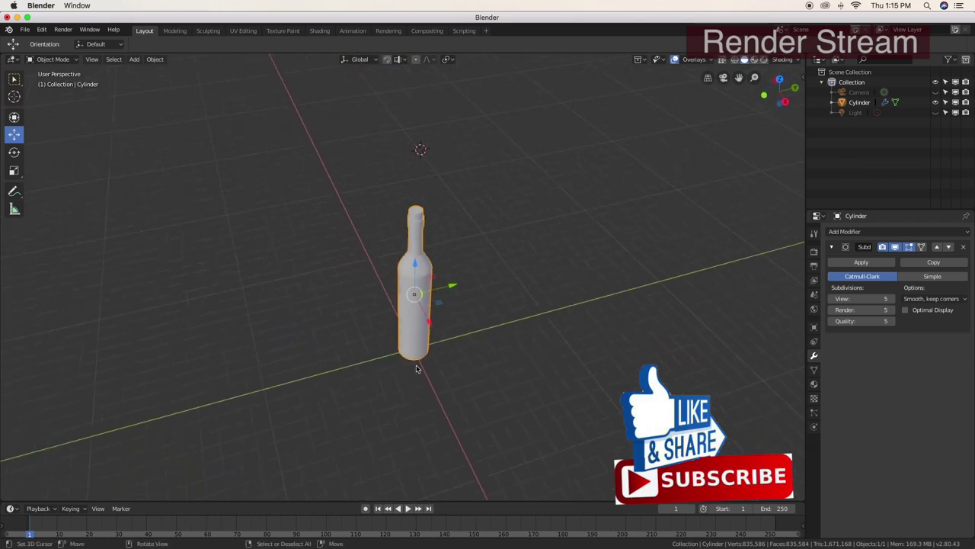
# Add a mesh plane and scale it up 50 times
pyautogui.press('shift')
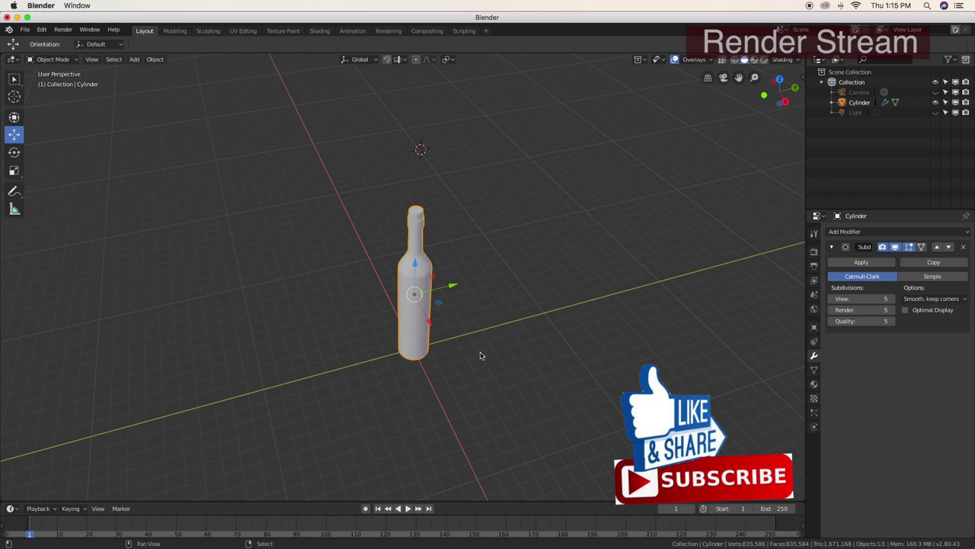
pyautogui.hotkey('shift', 'a')
pyautogui.click(528, 355)
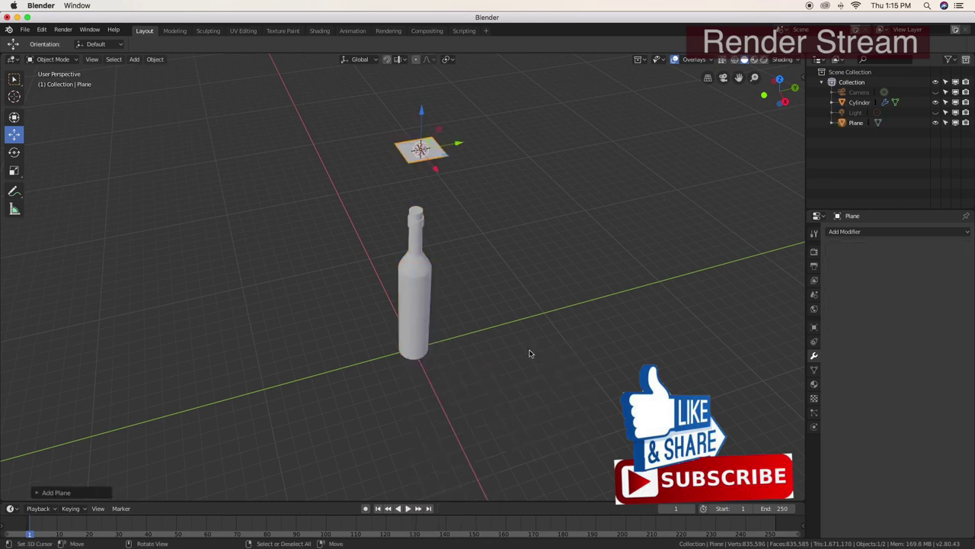
pyautogui.write('s')
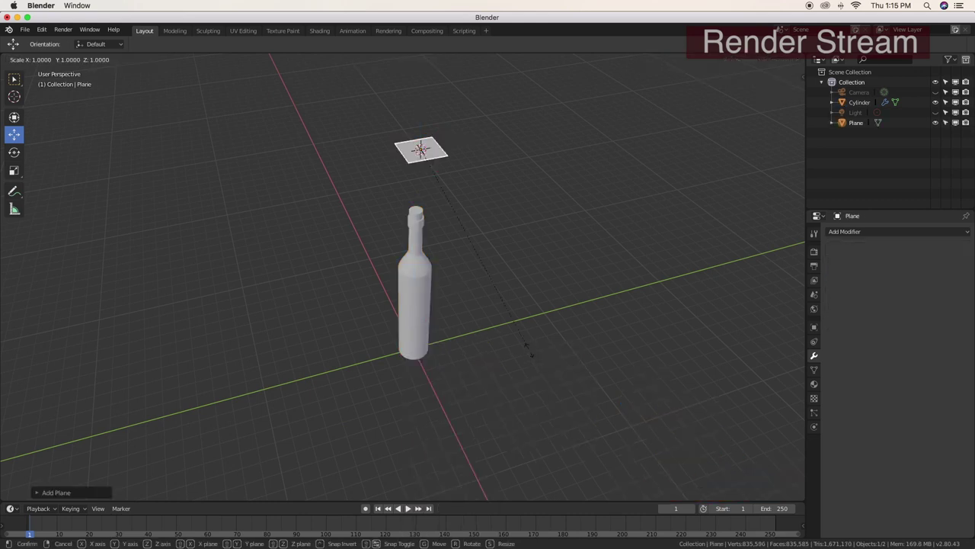
pyautogui.write('50')
pyautogui.press('BackSpace')
pyautogui.press('BackSpace')
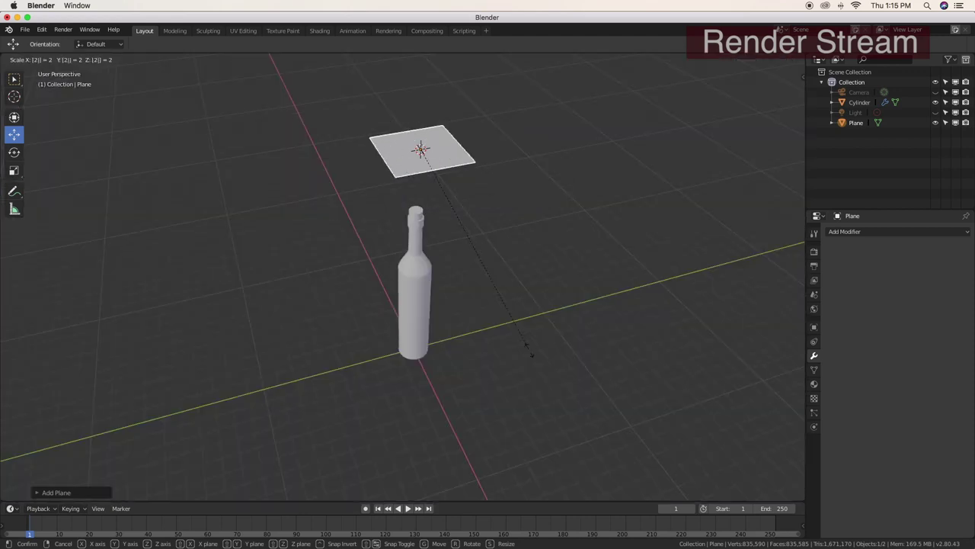
pyautogui.write('50')
pyautogui.press('Return')
# Lower the plane beneath the bottle as the ground and split the 3D view in two
pyautogui.scroll(-5, 459, 278)
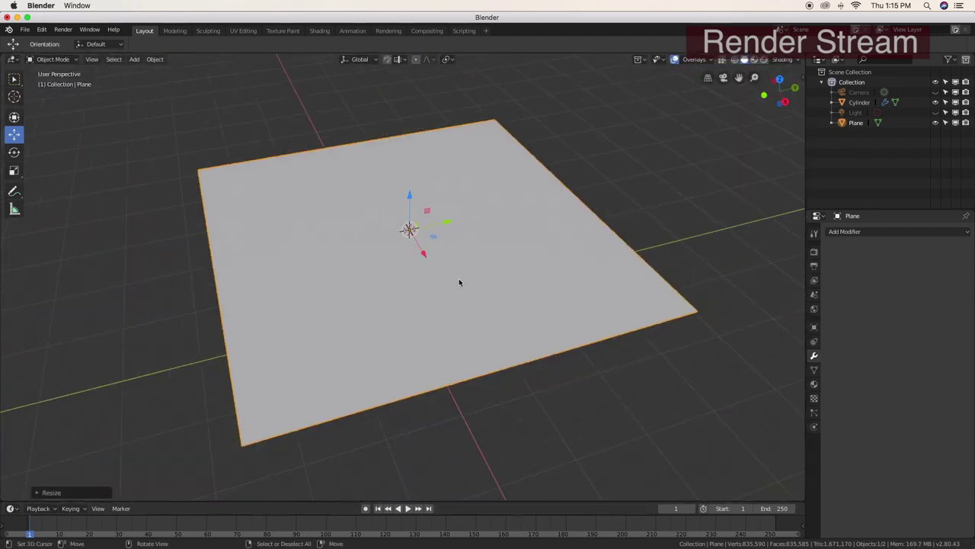
pyautogui.press('g')
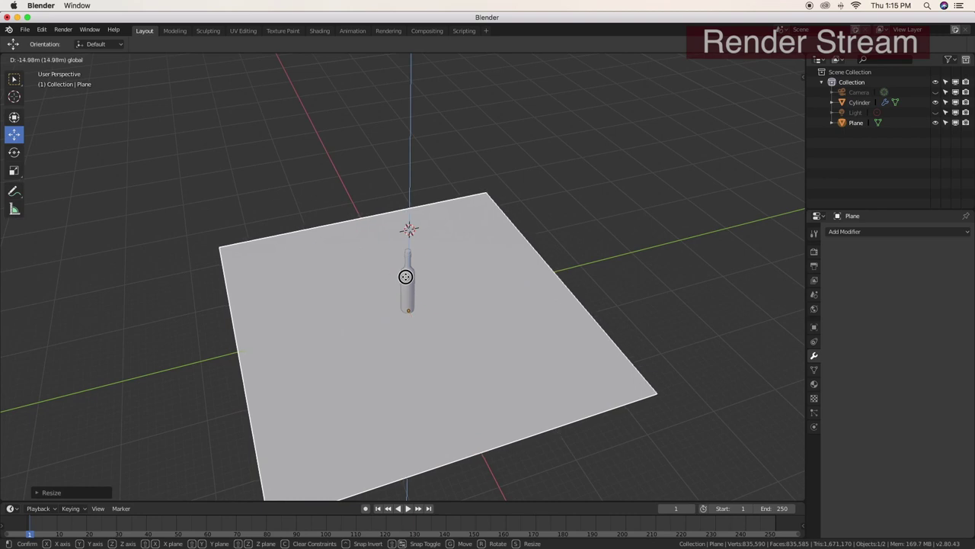
pyautogui.click(404, 277)
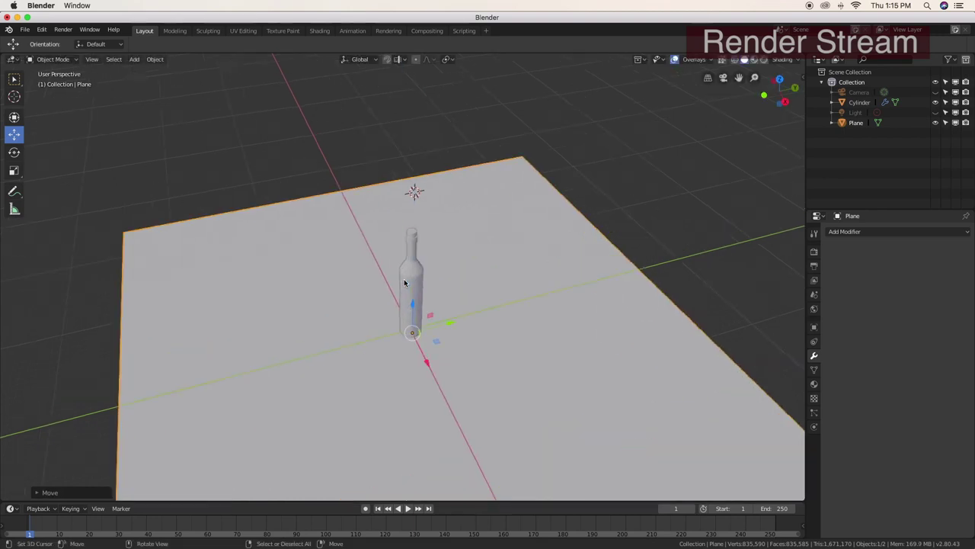
pyautogui.scroll(5, 404, 278)
pyautogui.moveTo(407, 282)
pyautogui.mouseDown(button='middle')
pyautogui.moveTo(447, 298)
pyautogui.moveTo(361, 246)
pyautogui.moveTo(355, 313)
pyautogui.moveTo(658, 82)
pyautogui.mouseUp(button='middle')
pyautogui.scroll(-3, 355, 313)
pyautogui.scroll(-2, 376, 311)
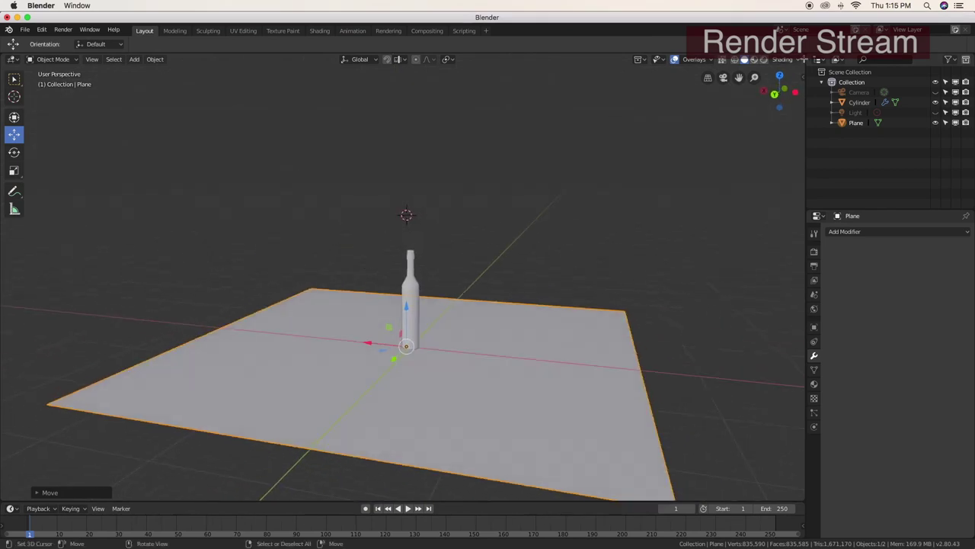
pyautogui.moveTo(805, 55)
pyautogui.mouseDown()
pyautogui.moveTo(447, 120)
pyautogui.moveTo(413, 145)
pyautogui.mouseUp()
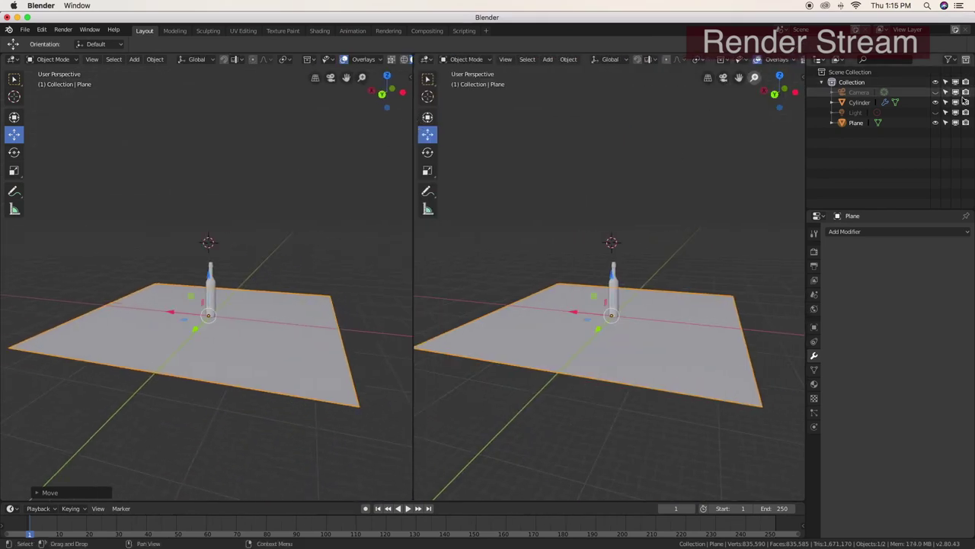
# Unhide the Camera and Light in the Outliner
pyautogui.click(936, 92)
pyautogui.click(935, 113)
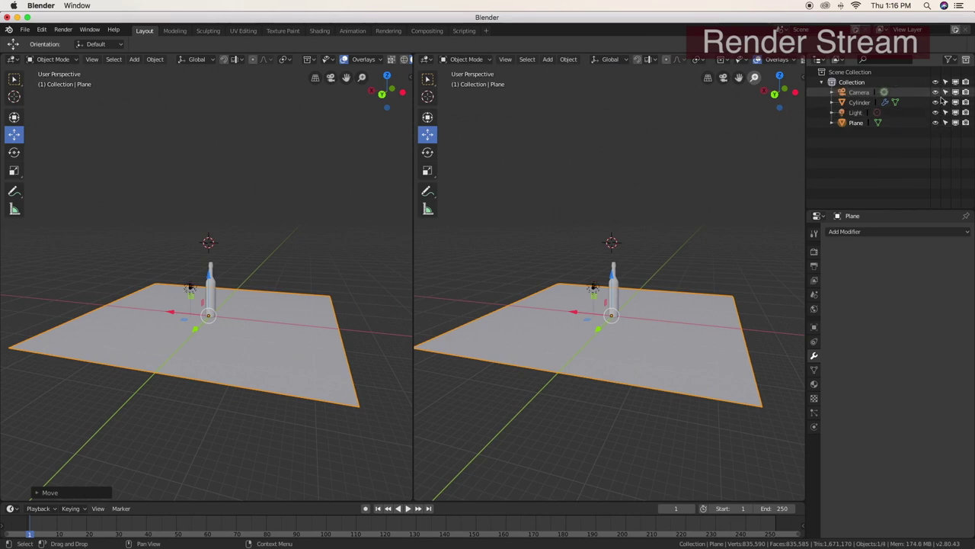
pyautogui.scroll(3, 619, 246)
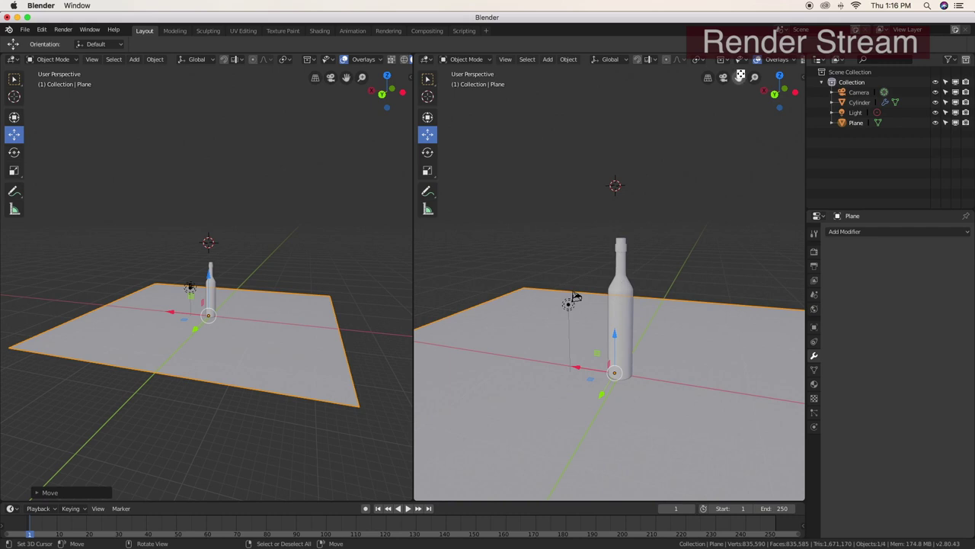
# Make the right viewport look through the camera, then select the camera
pyautogui.click(723, 78)
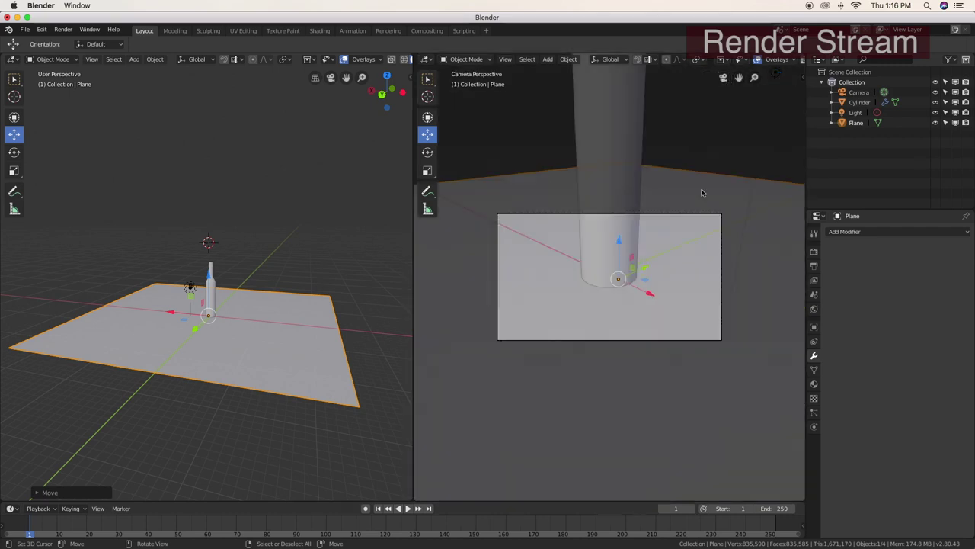
pyautogui.scroll(-5, 702, 193)
pyautogui.scroll(2, 346, 239)
pyautogui.scroll(3, 331, 242)
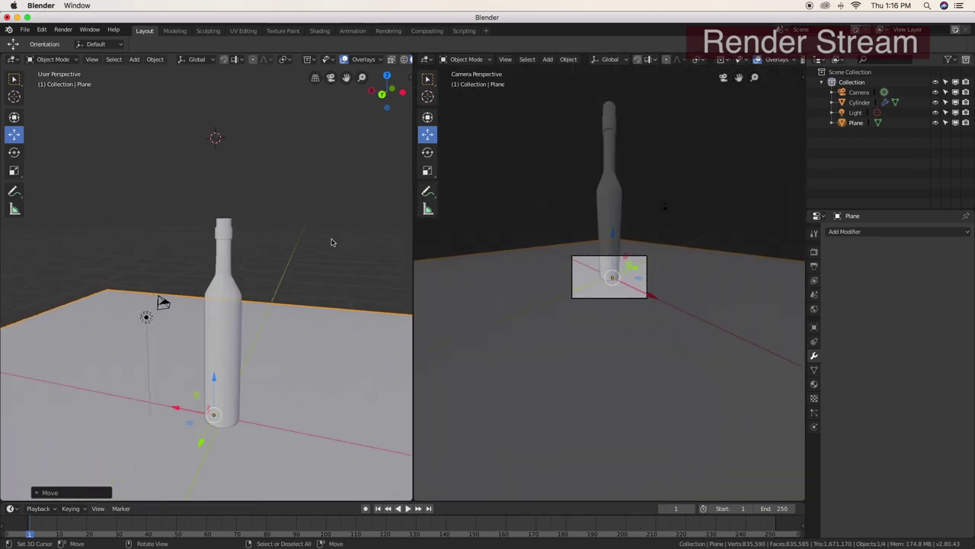
pyautogui.click(147, 315)
# Move the camera back and up to X 23.759 m, Y -17.393 m, Z 19.945 m, then start sliding the plane along Y
pyautogui.scroll(-3, 195, 327)
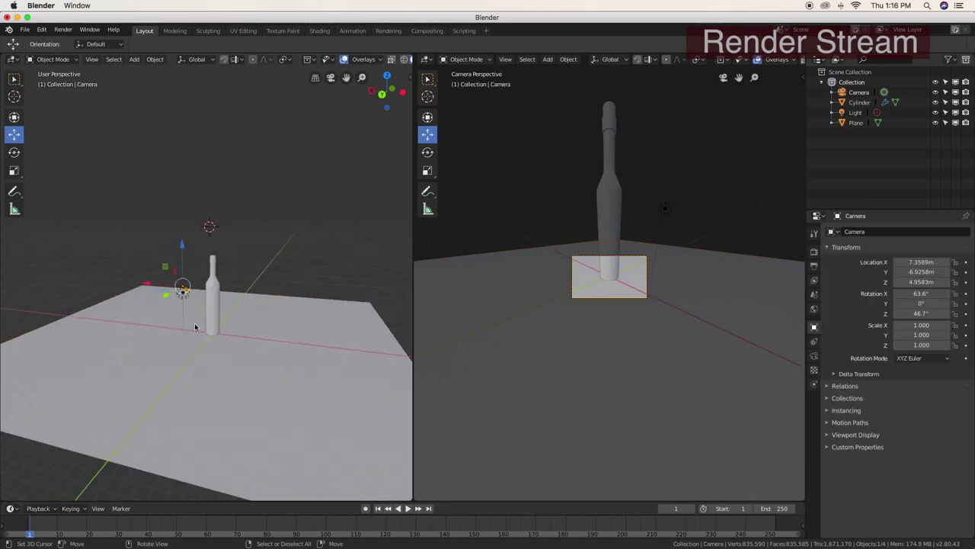
pyautogui.moveTo(147, 285); pyautogui.dragTo(99, 281)
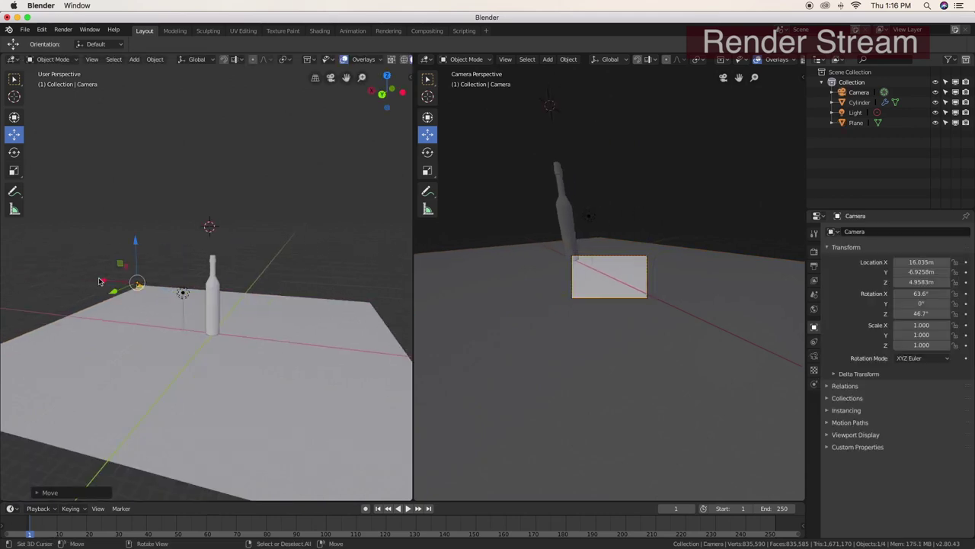
pyautogui.moveTo(135, 248); pyautogui.dragTo(115, 234)
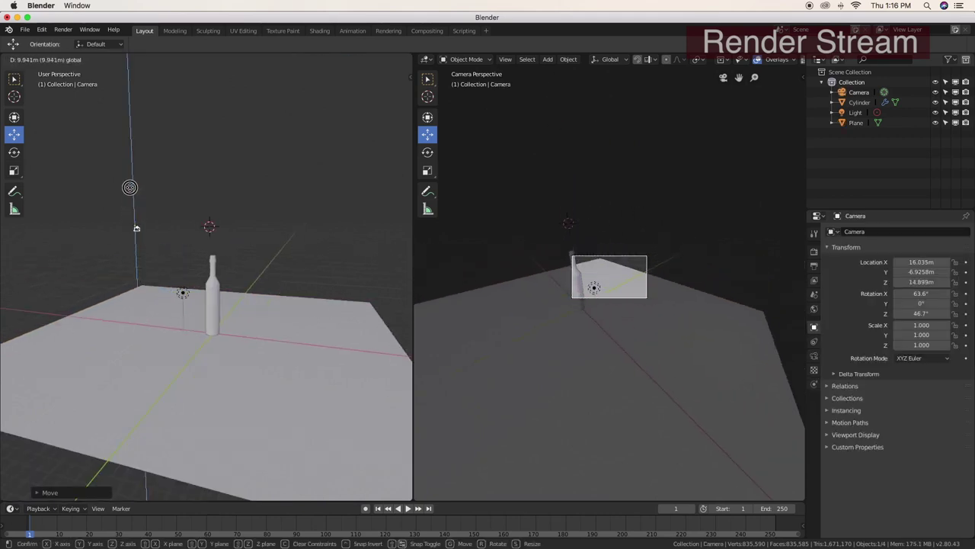
pyautogui.moveTo(100, 268); pyautogui.dragTo(130, 337, button='middle')
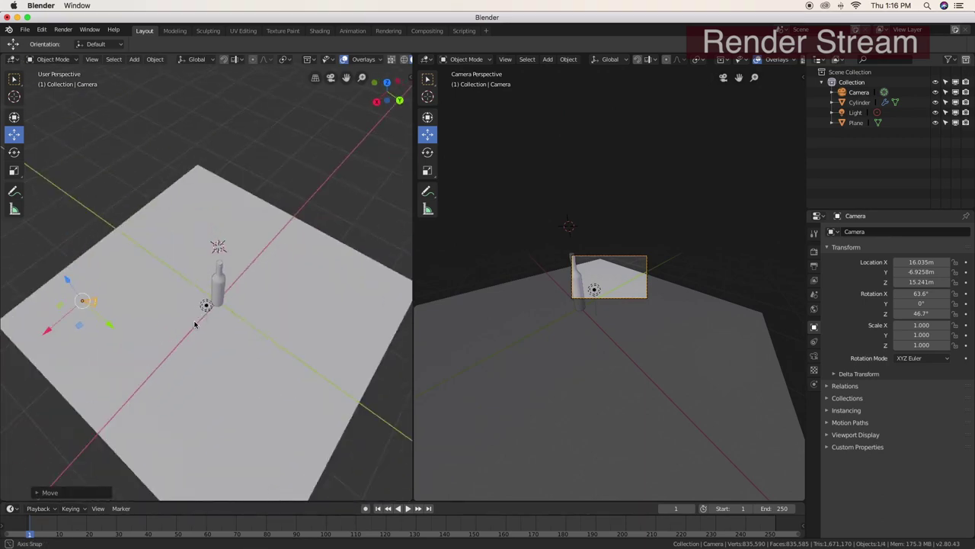
pyautogui.moveTo(130, 337); pyautogui.dragTo(85, 328)
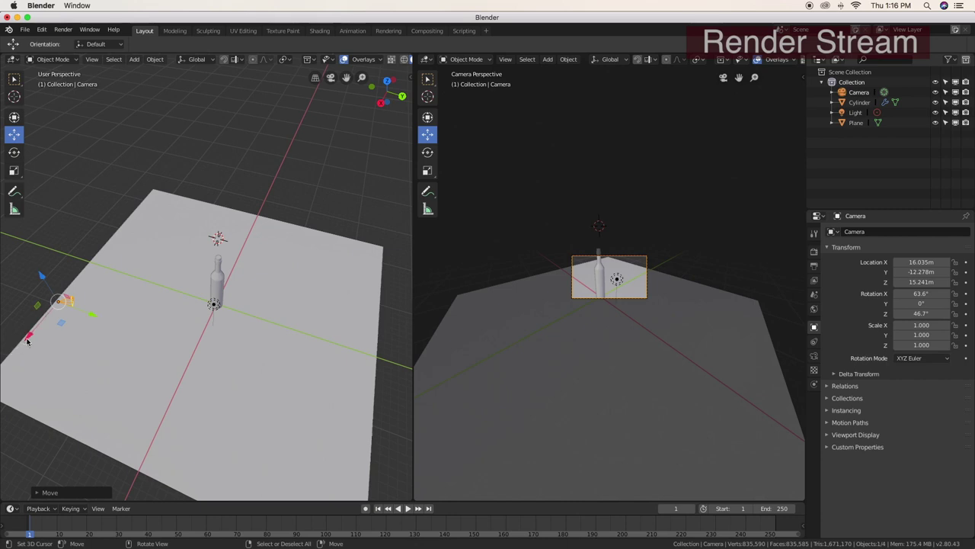
pyautogui.moveTo(40, 276); pyautogui.dragTo(19, 319)
pyautogui.scroll(-3, 65, 307)
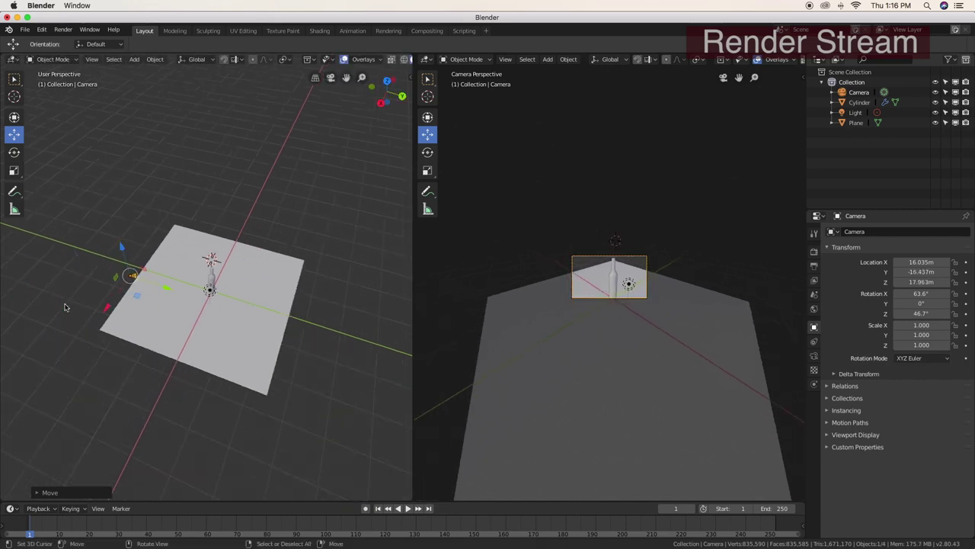
pyautogui.moveTo(103, 311); pyautogui.dragTo(89, 330)
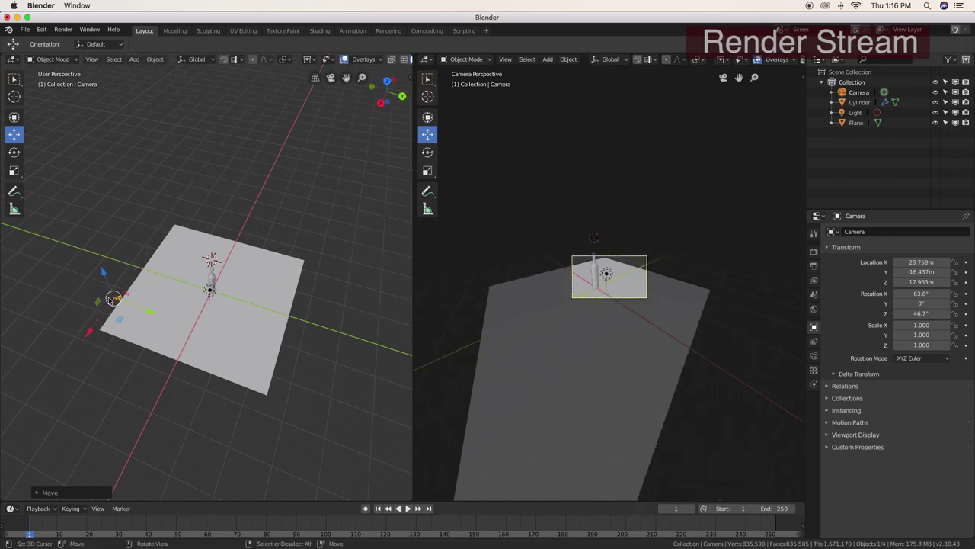
pyautogui.moveTo(114, 297)
pyautogui.mouseDown()
pyautogui.moveTo(99, 283)
pyautogui.moveTo(134, 299)
pyautogui.moveTo(112, 292)
pyautogui.mouseUp()
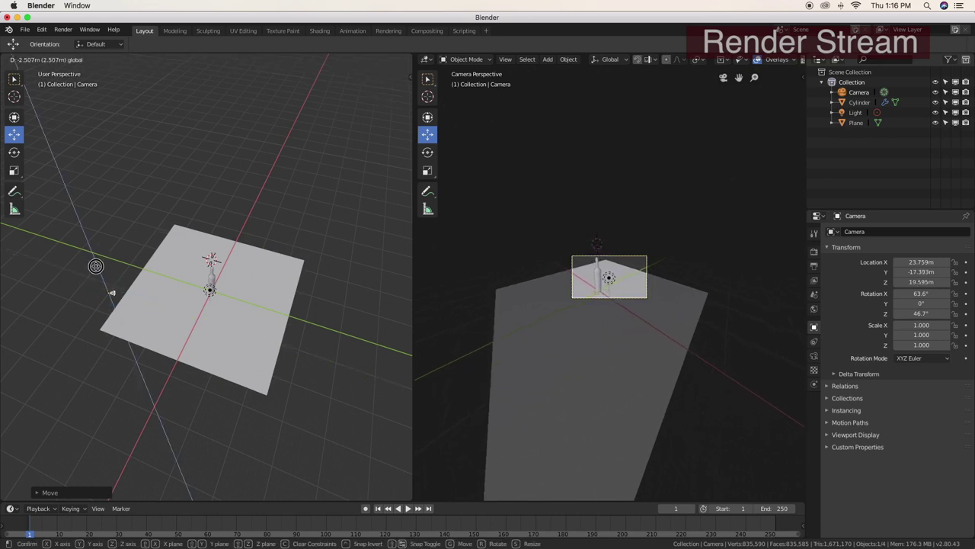
pyautogui.click(112, 292)
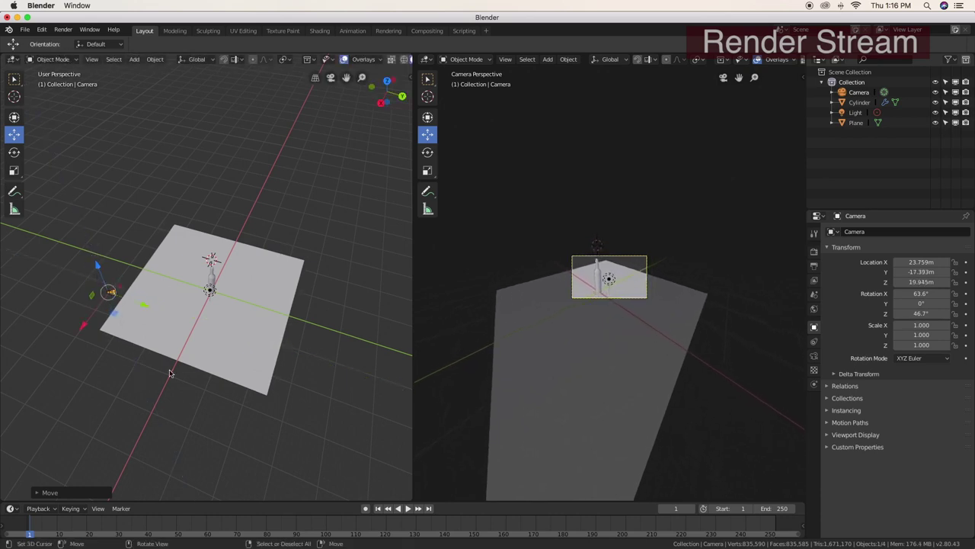
pyautogui.click(205, 352)
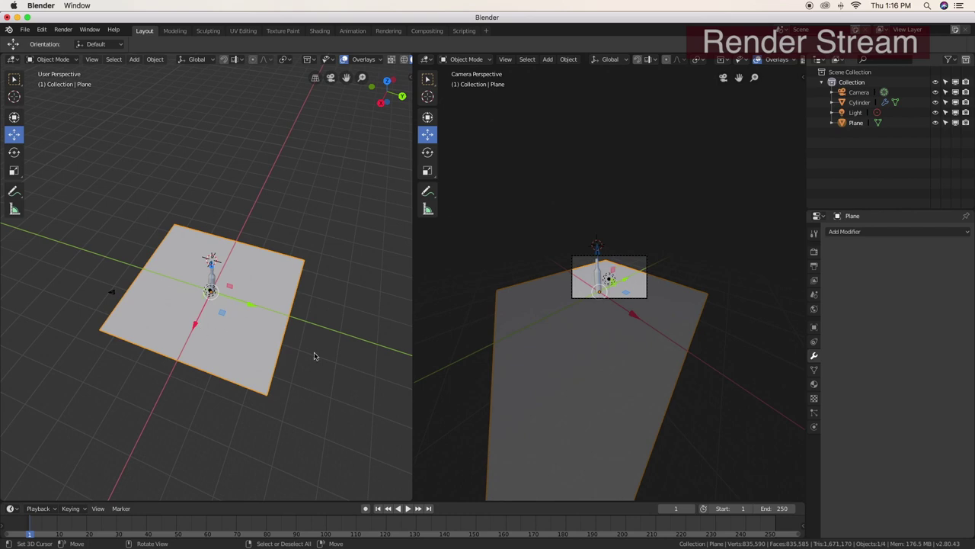
pyautogui.moveTo(252, 305); pyautogui.dragTo(301, 286)
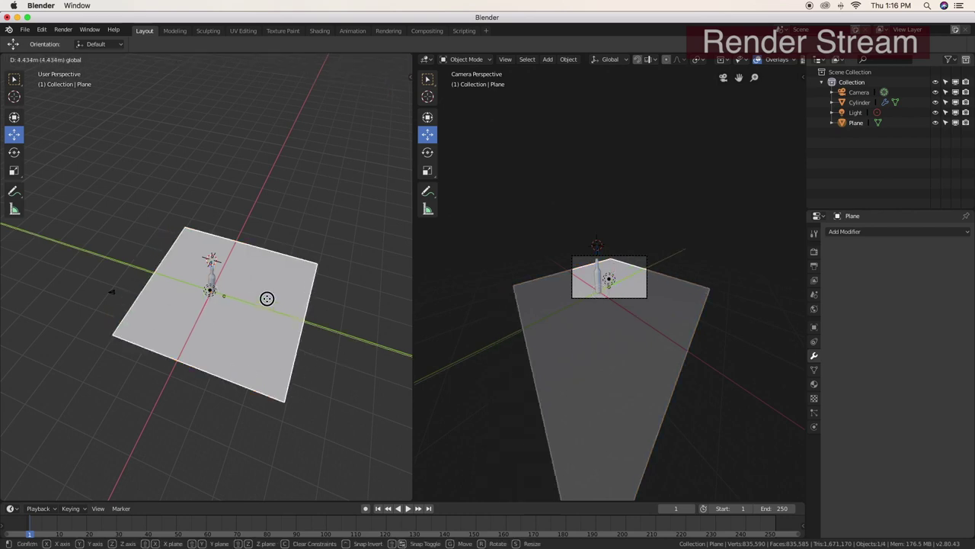
# Slide the ground plane along Y and X, then scale it up twice to fill the camera frame
pyautogui.click(302, 287)
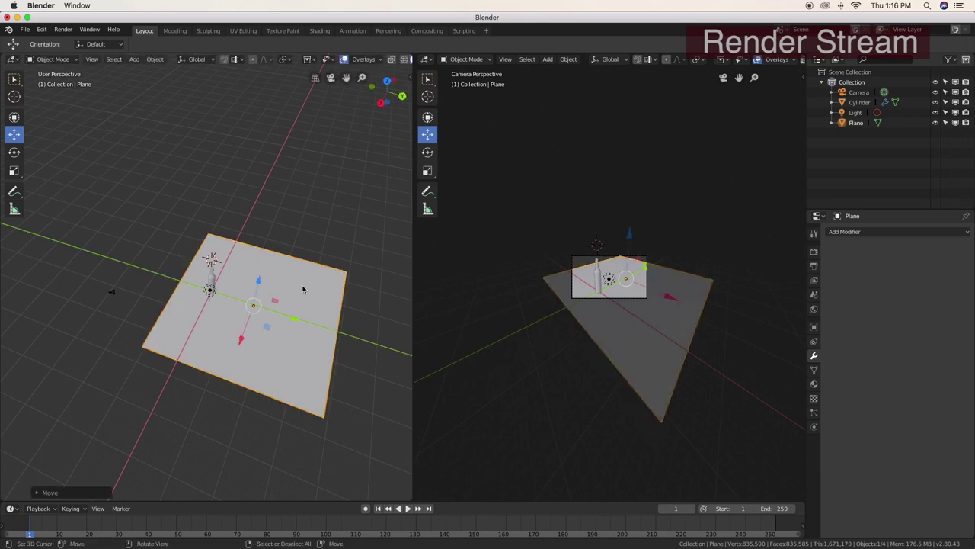
pyautogui.moveTo(242, 340)
pyautogui.mouseDown()
pyautogui.moveTo(240, 299)
pyautogui.moveTo(268, 331)
pyautogui.mouseUp()
pyautogui.press('s')
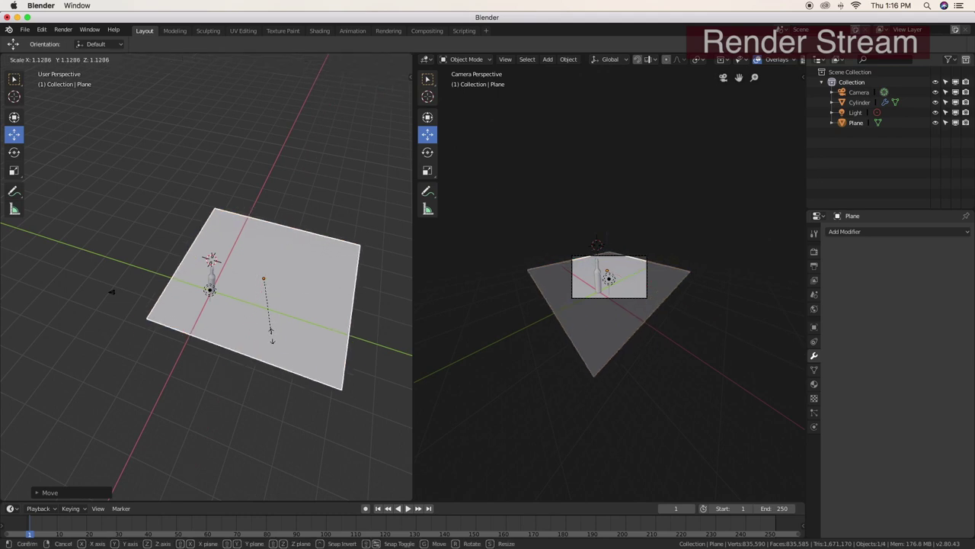
pyautogui.click(274, 364)
pyautogui.press('s')
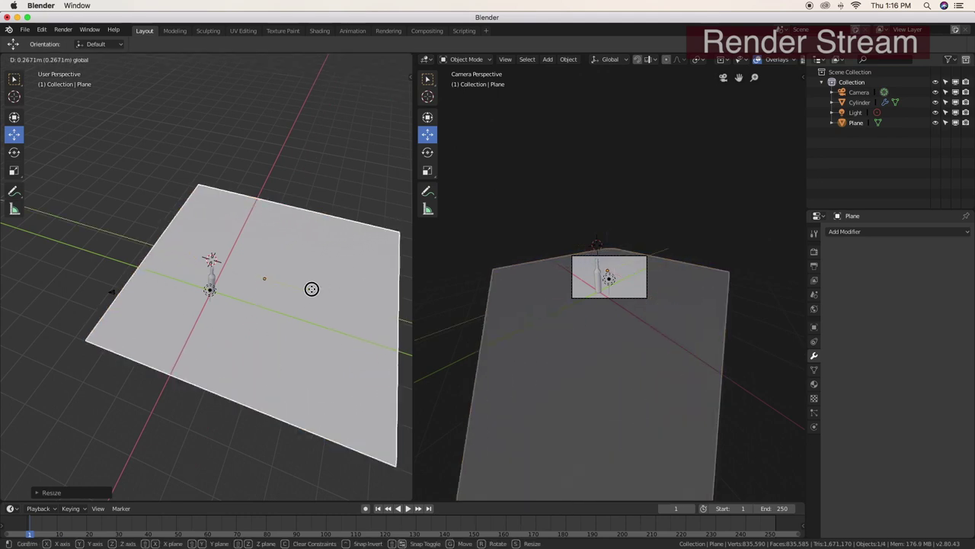
pyautogui.click(325, 288)
pyautogui.scroll(5, 599, 271)
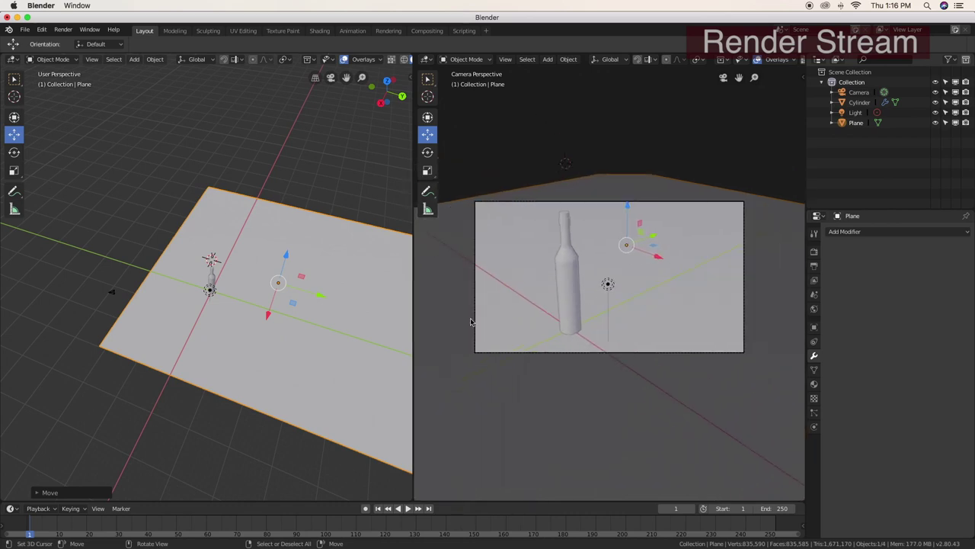
pyautogui.scroll(-3, 716, 61)
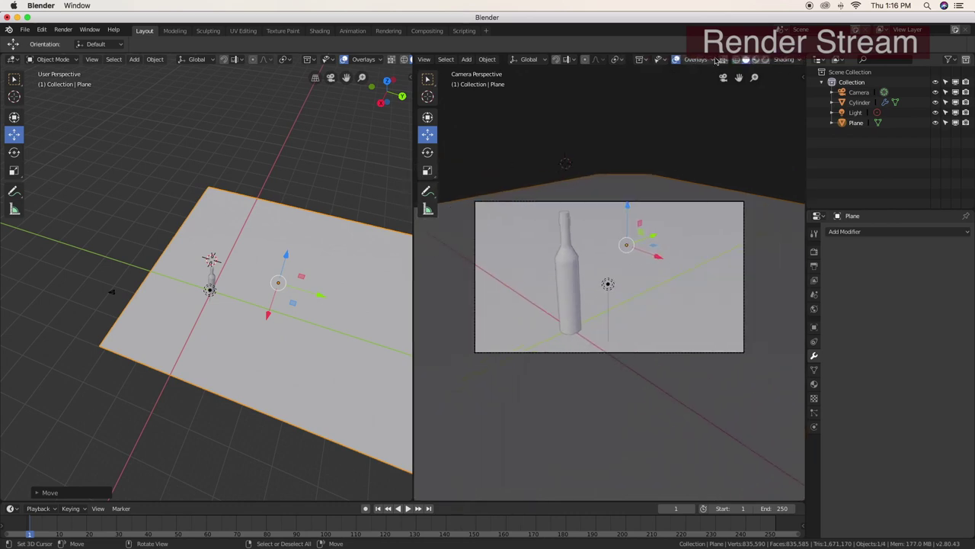
# Switch the right camera viewport to Rendered shading
pyautogui.click(765, 59)
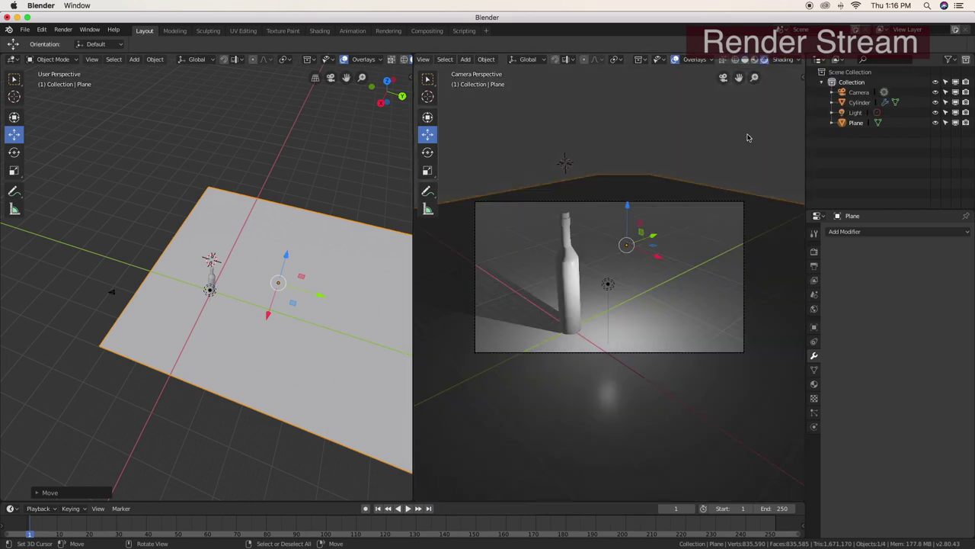
pyautogui.scroll(3, 252, 304)
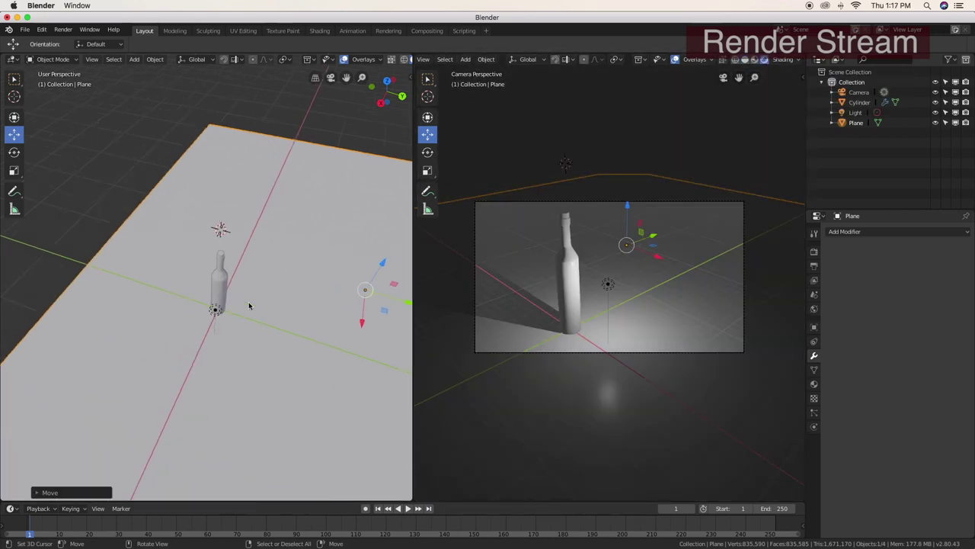
pyautogui.scroll(3, 248, 301)
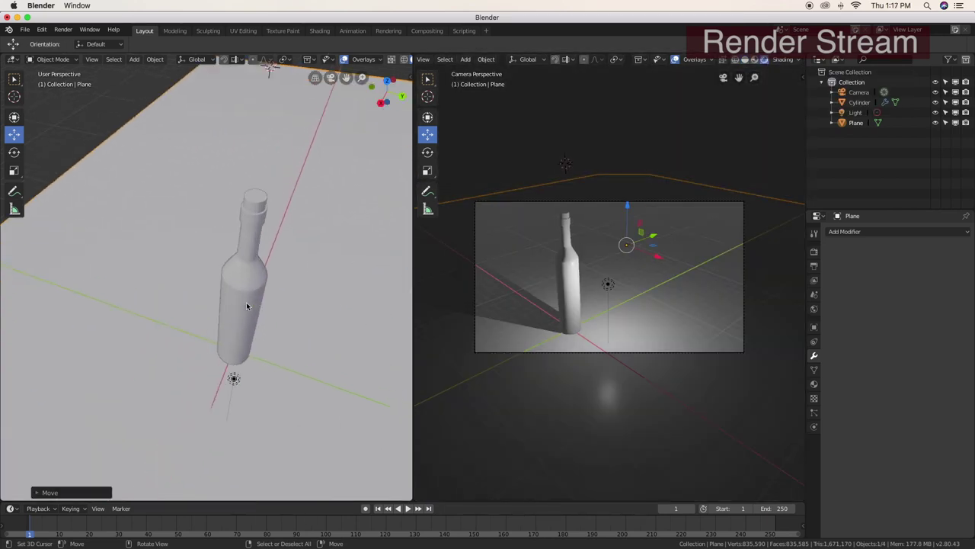
# Turn the light into a Sun lamp with a 1 m radius, then select the bottle
pyautogui.click(234, 379)
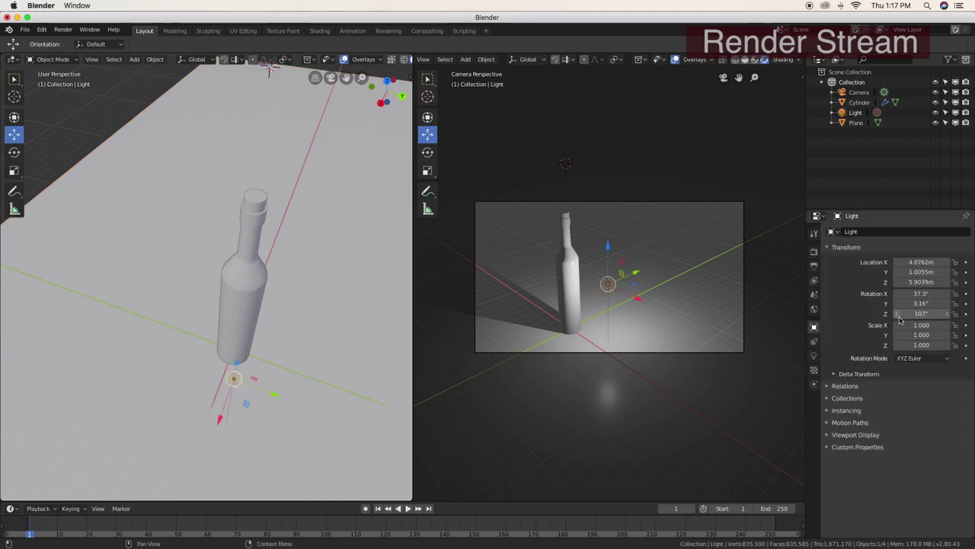
pyautogui.click(813, 355)
pyautogui.click(880, 275)
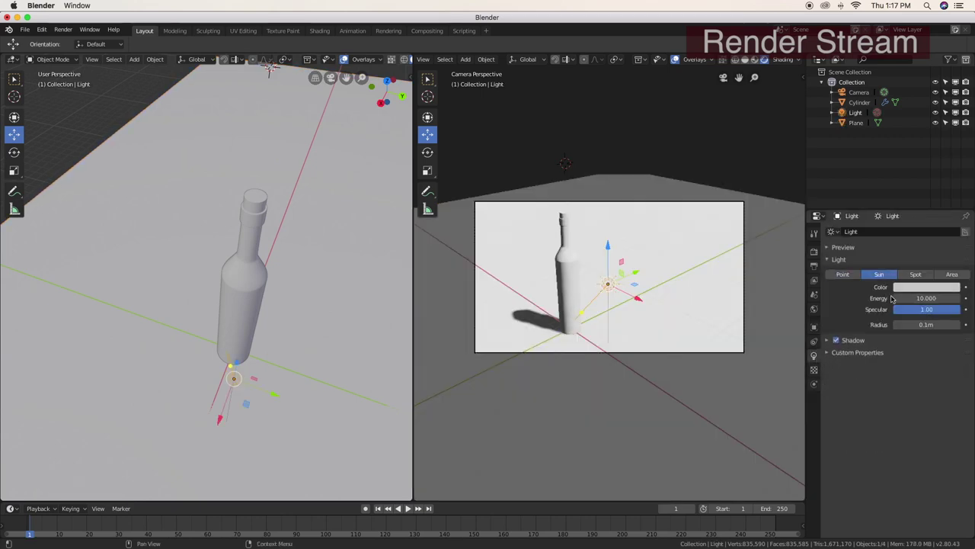
pyautogui.click(917, 326)
pyautogui.write('1')
pyautogui.press('Return')
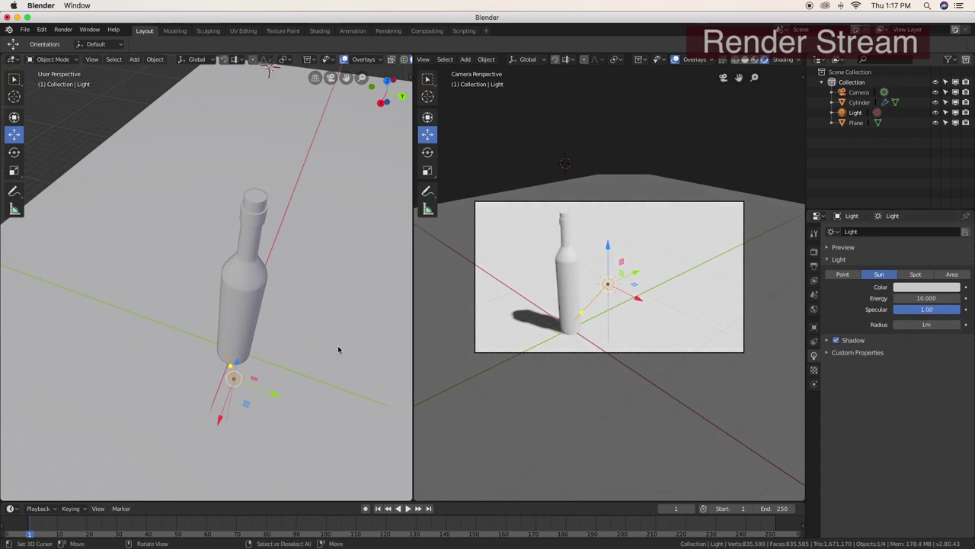
pyautogui.scroll(-3, 313, 352)
pyautogui.scroll(-2, 313, 352)
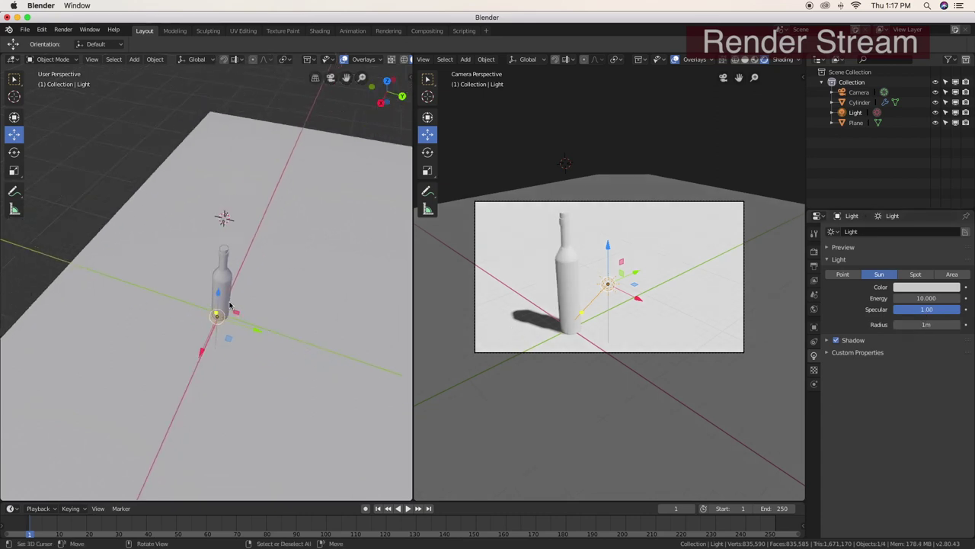
pyautogui.click(219, 278)
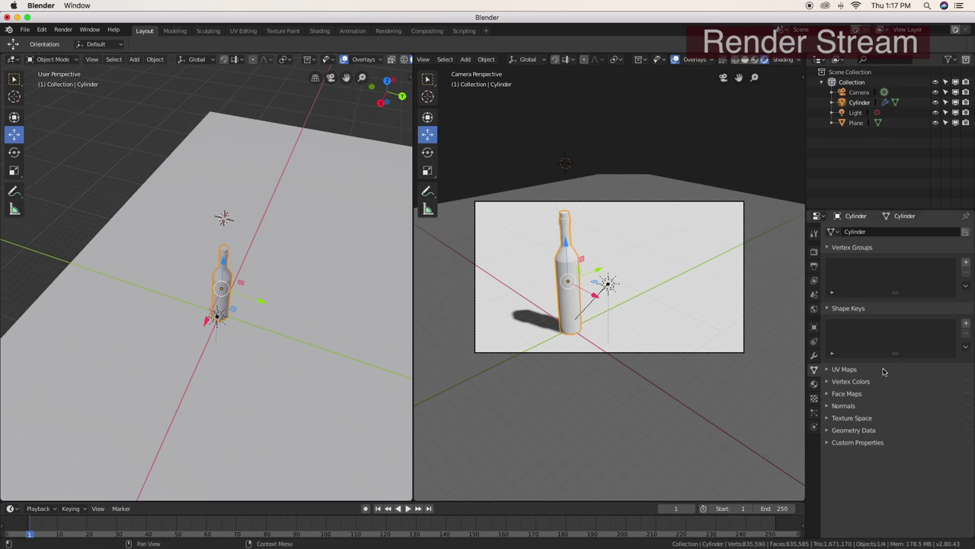
# Create Material.001 for the bottle with a Mix Shader surface
pyautogui.click(813, 384)
pyautogui.click(914, 276)
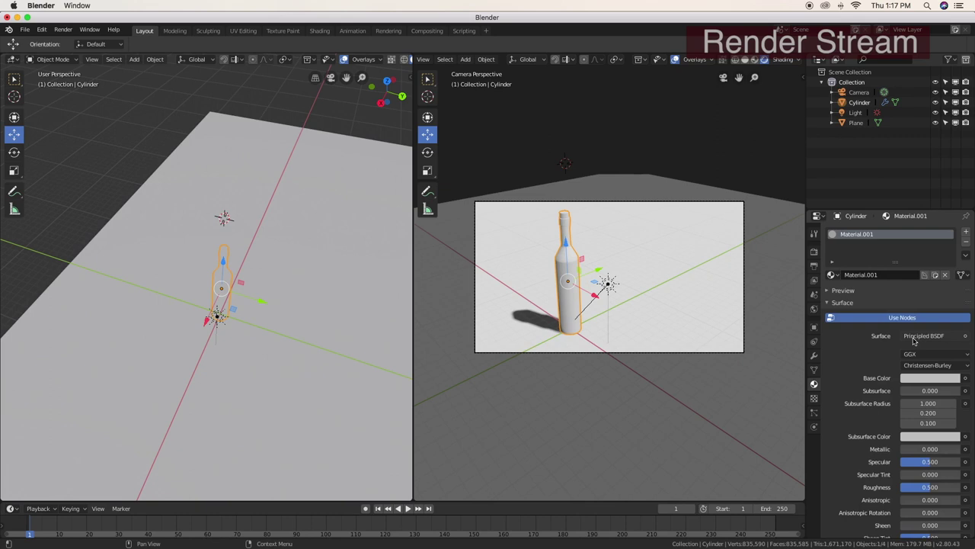
pyautogui.click(914, 338)
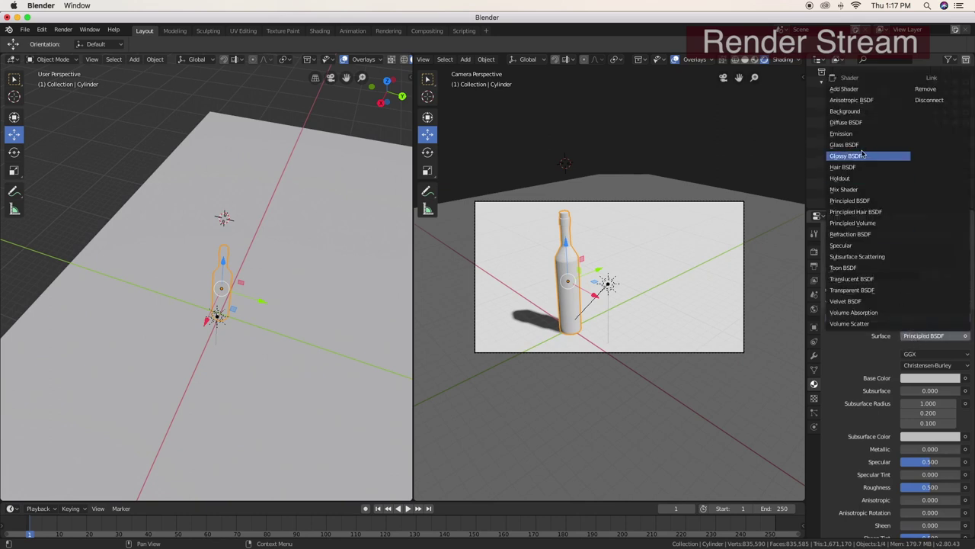
pyautogui.click(860, 190)
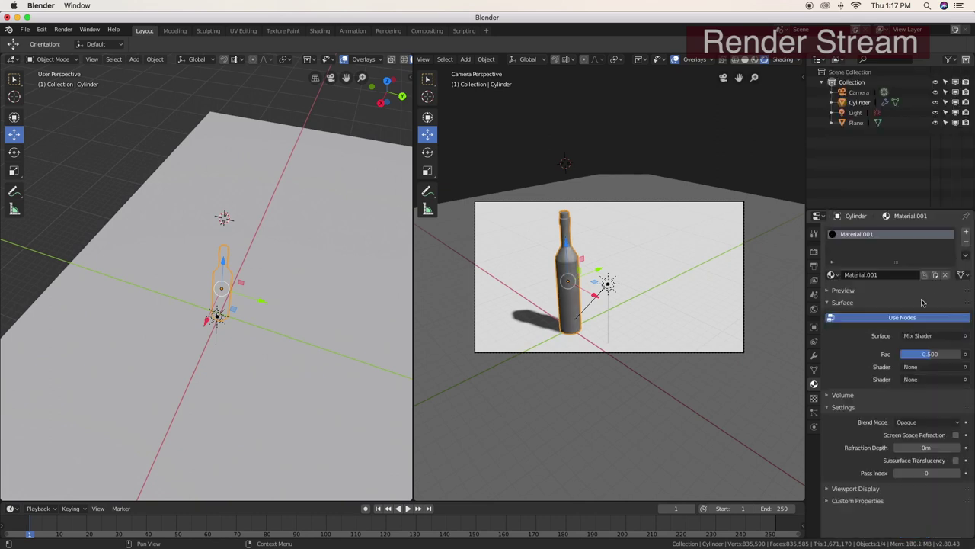
# Set the two mixed shaders to Diffuse BSDF and Glossy BSDF
pyautogui.click(922, 368)
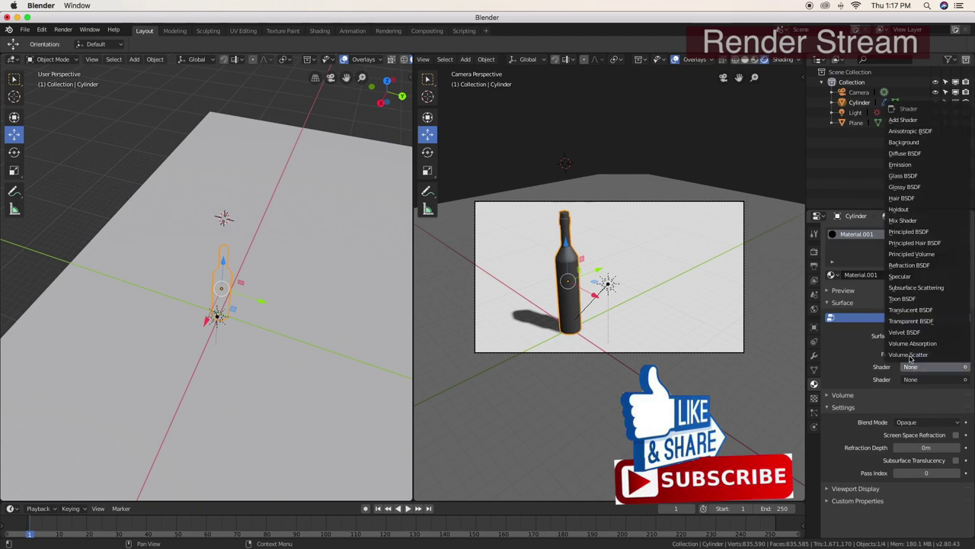
pyautogui.click(931, 156)
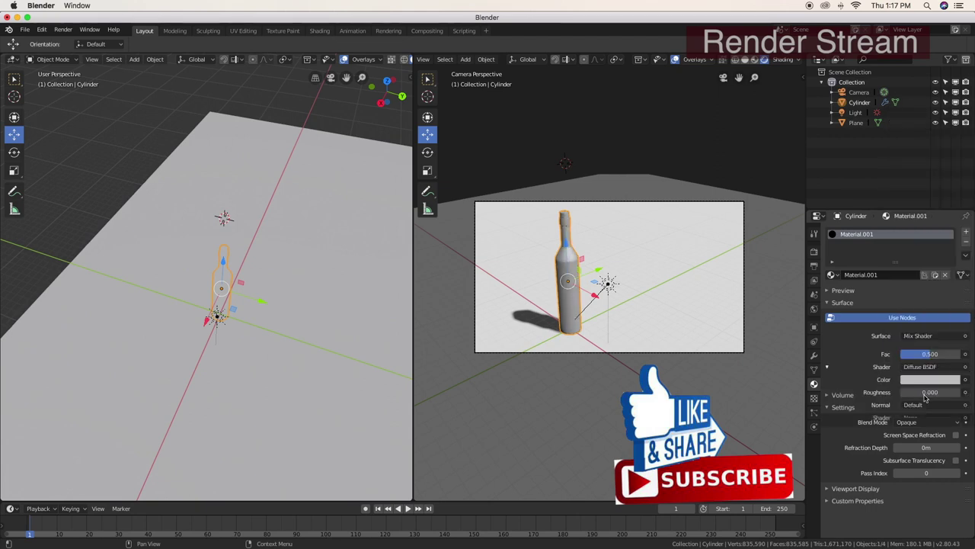
pyautogui.click(928, 417)
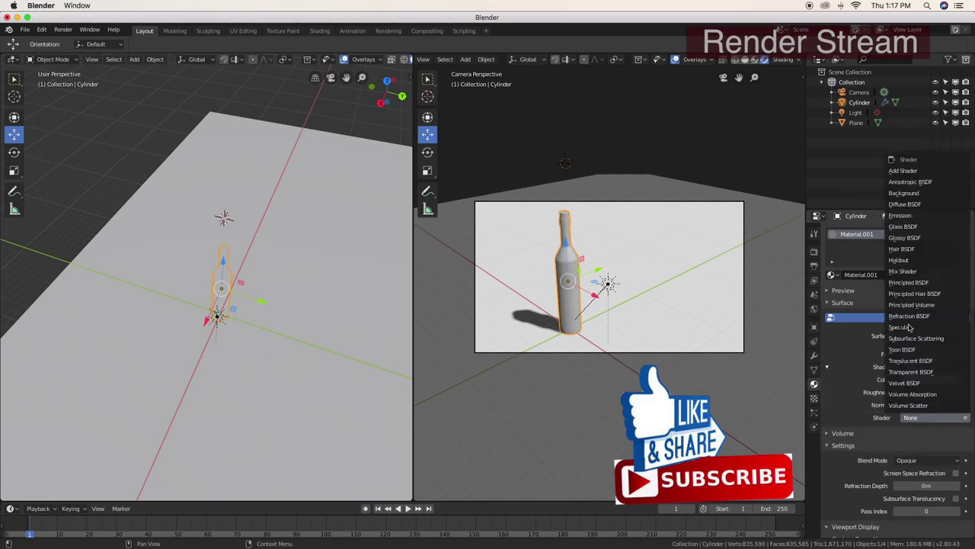
pyautogui.click(907, 238)
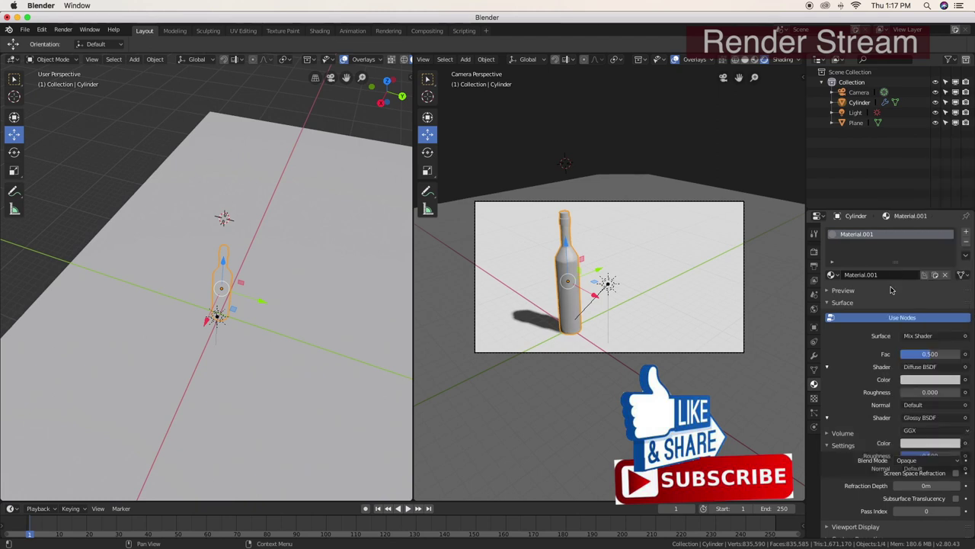
pyautogui.scroll(-3, 876, 339)
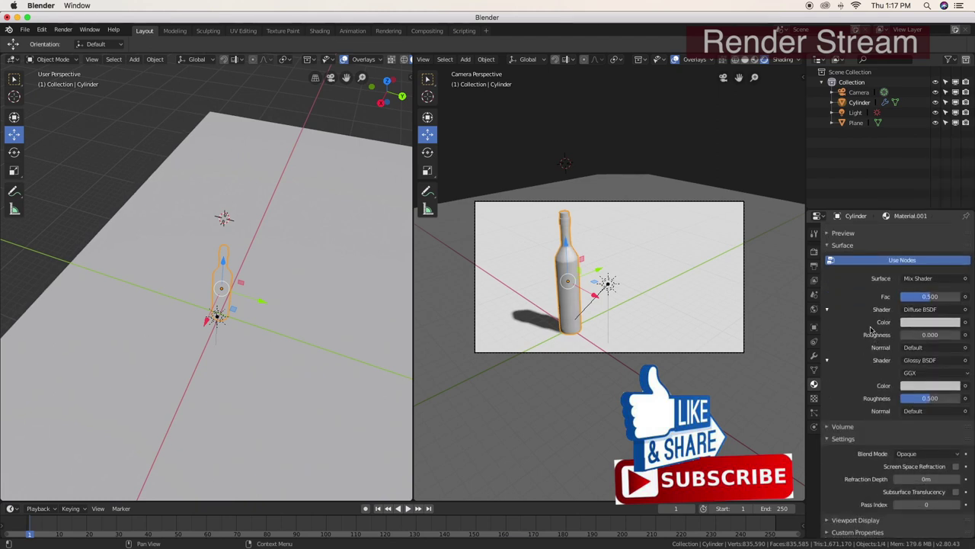
pyautogui.click(929, 323)
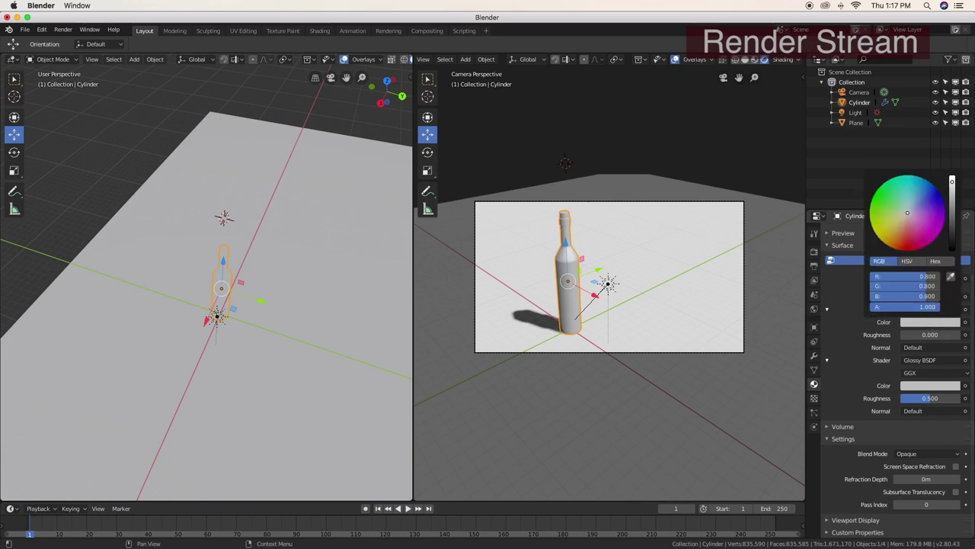
# Make the diffuse colour blue, set Glossy roughness to 0.100 and Mix factor to 0.600
pyautogui.moveTo(906, 213); pyautogui.dragTo(929, 201)
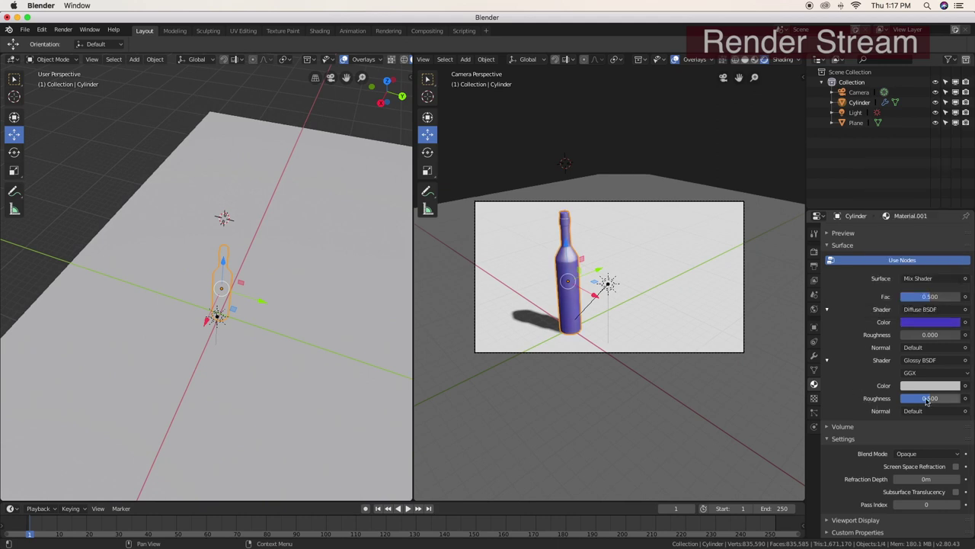
pyautogui.moveTo(931, 397); pyautogui.dragTo(906, 397)
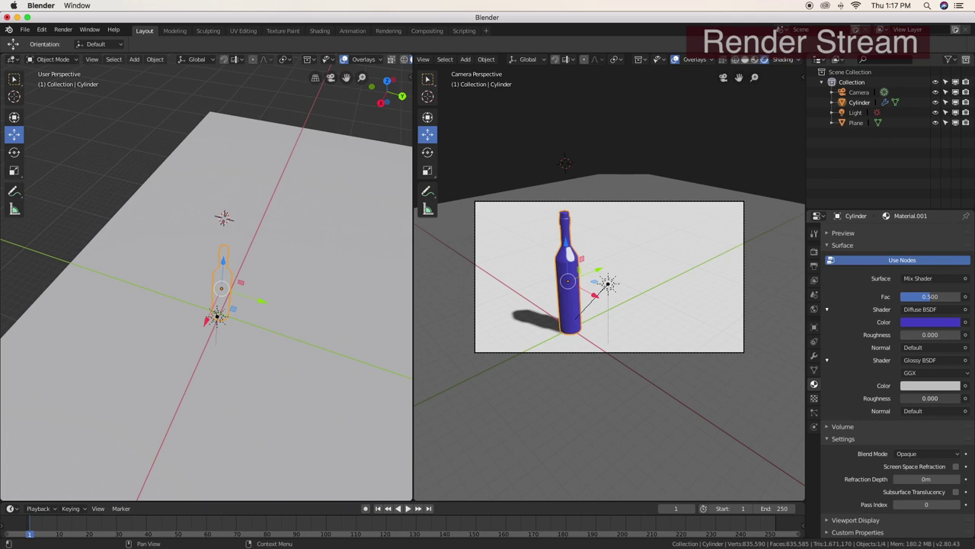
pyautogui.moveTo(930, 397)
pyautogui.mouseDown()
pyautogui.moveTo(953, 398)
pyautogui.moveTo(947, 404)
pyautogui.mouseUp()
pyautogui.click(931, 298)
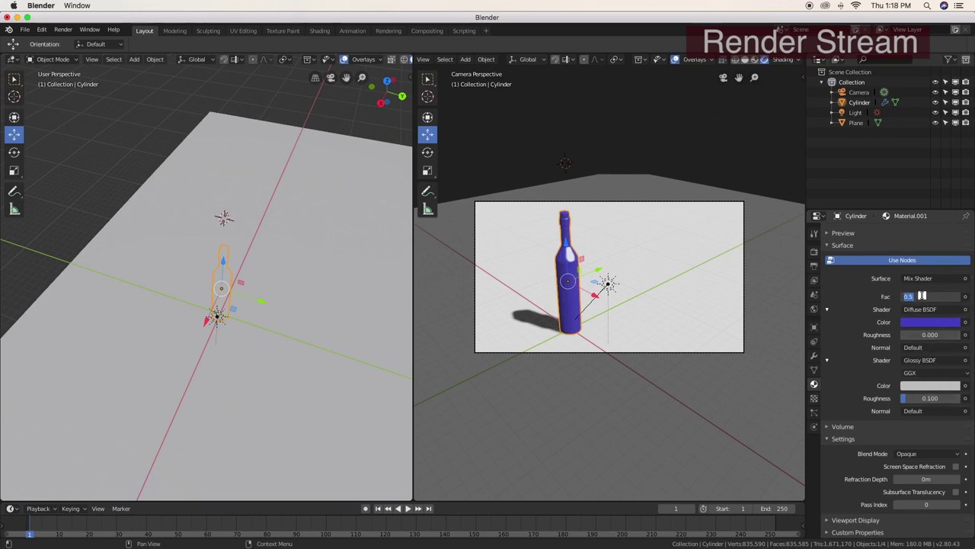
pyautogui.write('6')
pyautogui.press('Return')
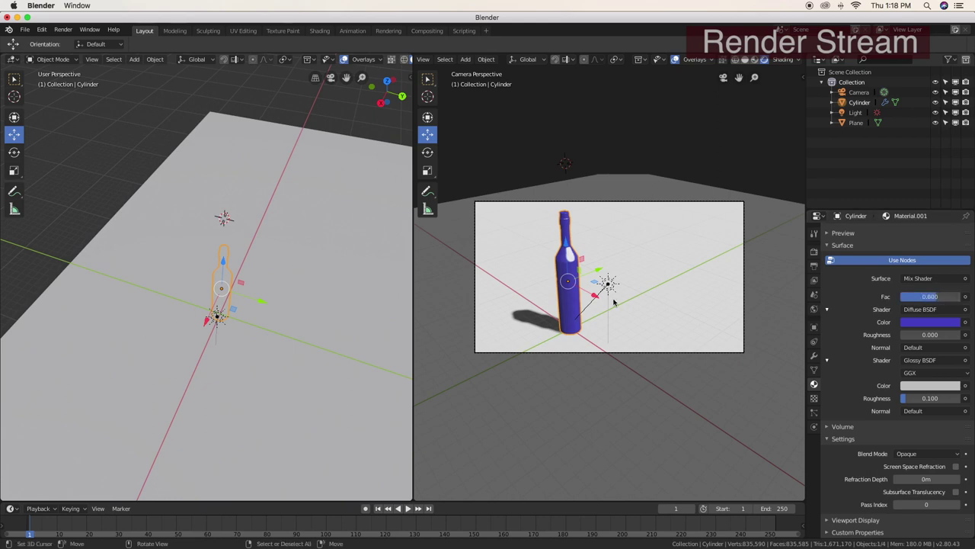
pyautogui.scroll(3, 614, 302)
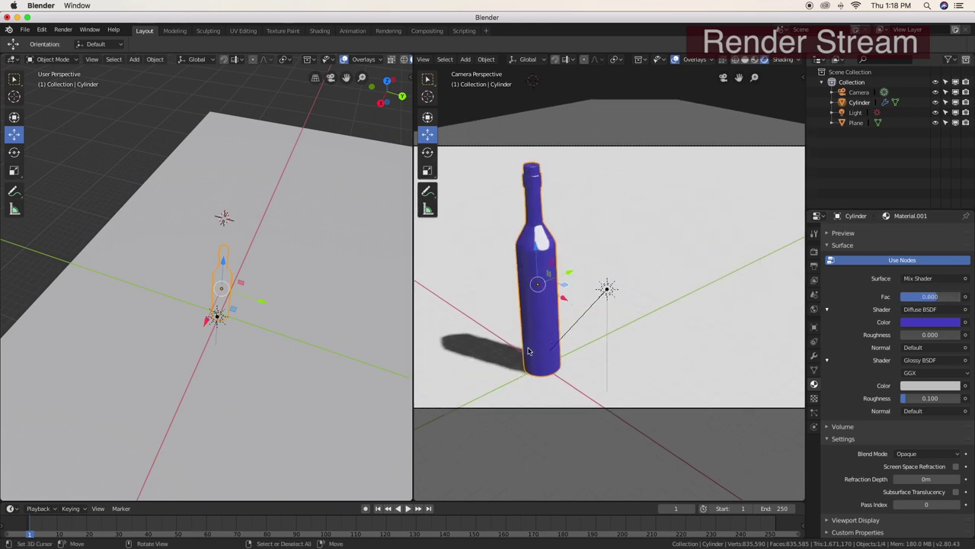
pyautogui.scroll(-3, 529, 351)
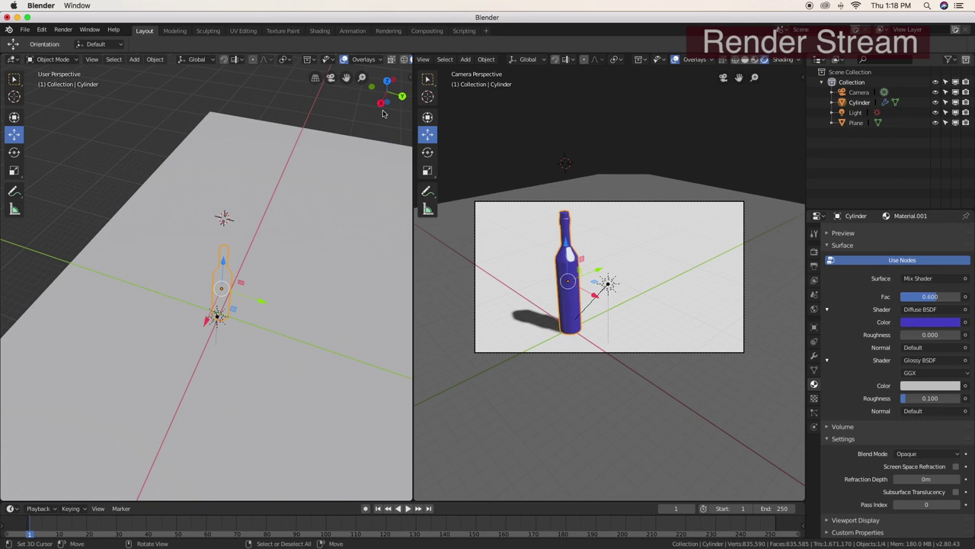
pyautogui.scroll(-3, 358, 61)
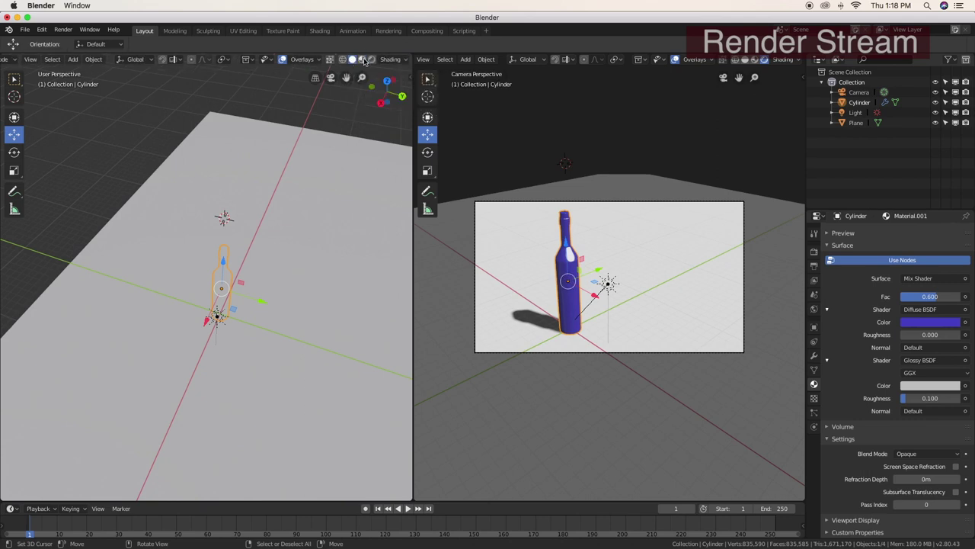
# Switch the left viewport to Material Preview shading
pyautogui.click(363, 60)
pyautogui.scroll(4, 297, 251)
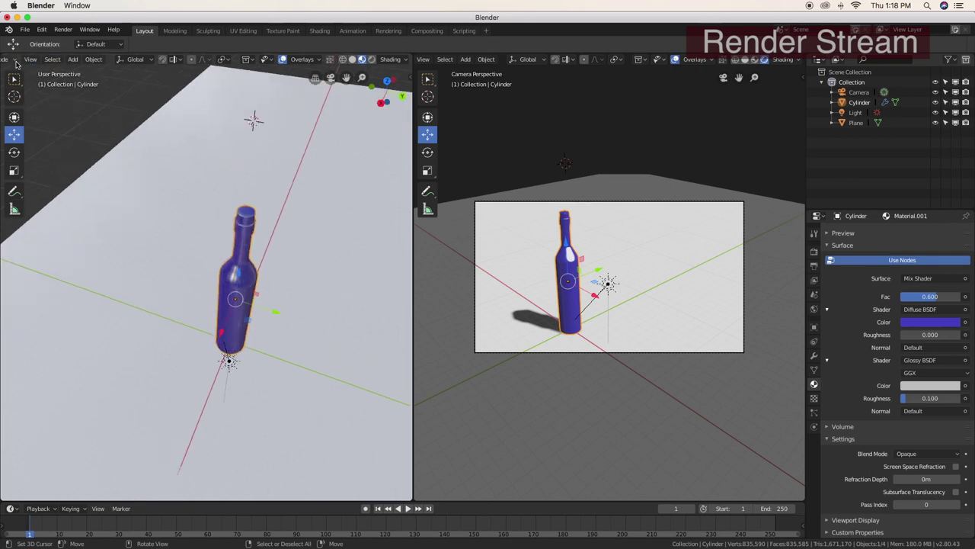
pyautogui.scroll(2, 28, 60)
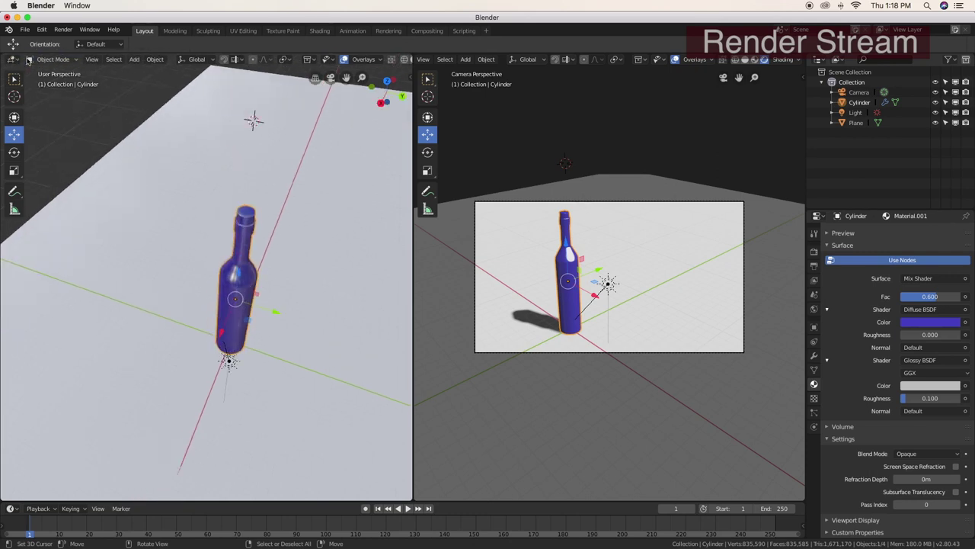
# Put the bottle into Edit Mode and add a second, empty material slot
pyautogui.click(51, 59)
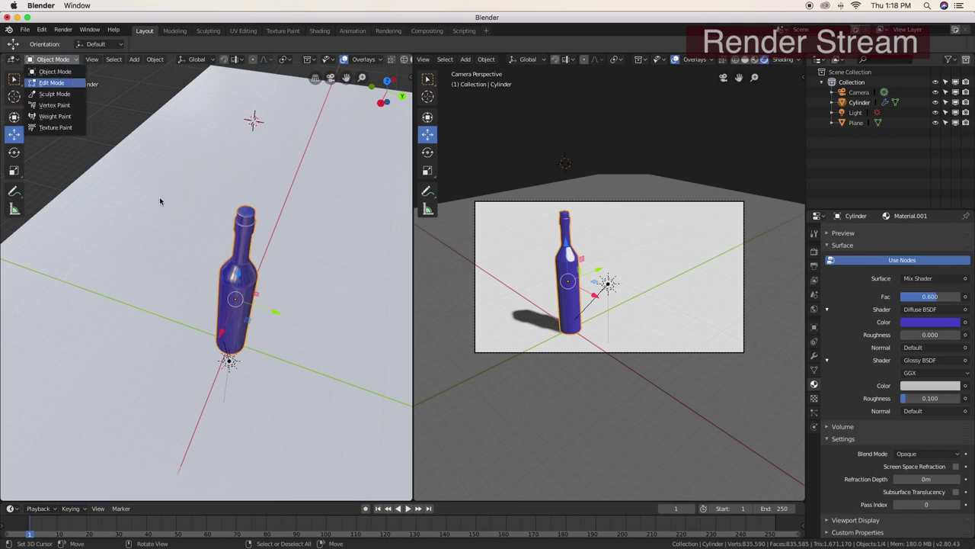
pyautogui.press('Tab')
pyautogui.scroll(5, 197, 241)
pyautogui.scroll(-4, 197, 241)
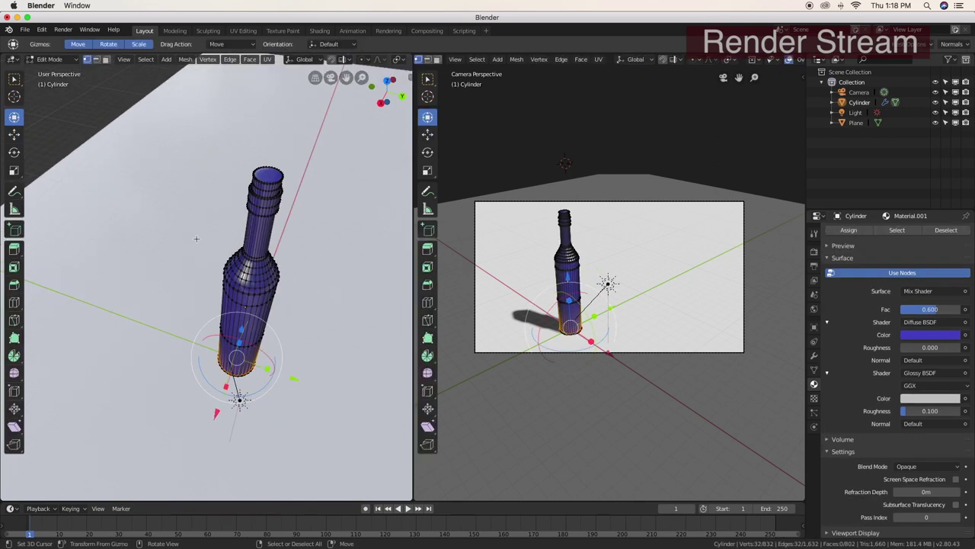
pyautogui.click(814, 384)
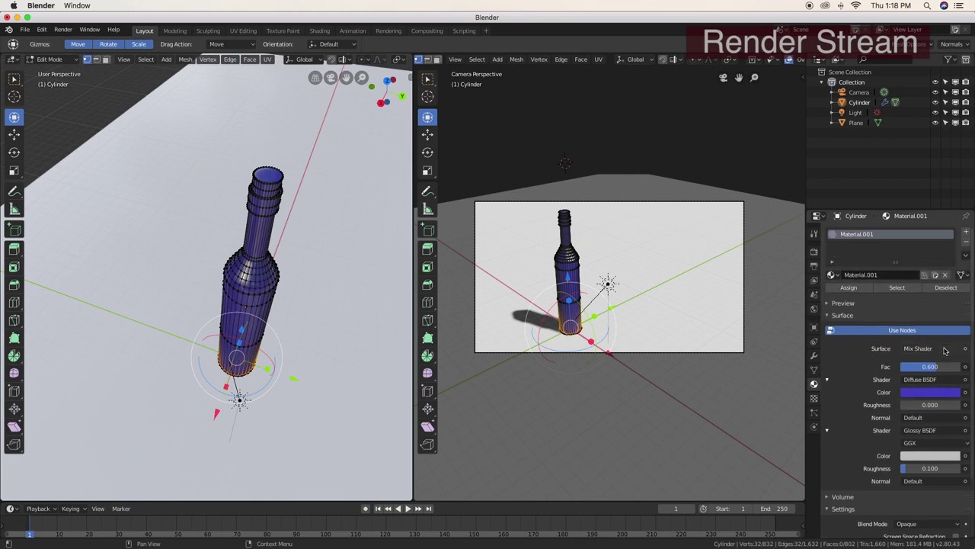
pyautogui.click(969, 235)
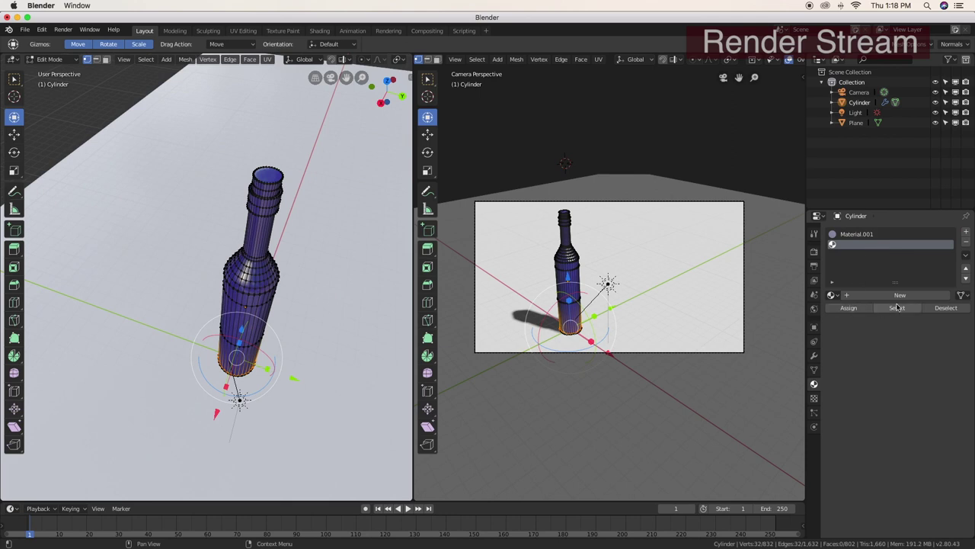
# Create Material.002 as a Diffuse BSDF coloured by an Image Texture and browse for the image
pyautogui.click(900, 297)
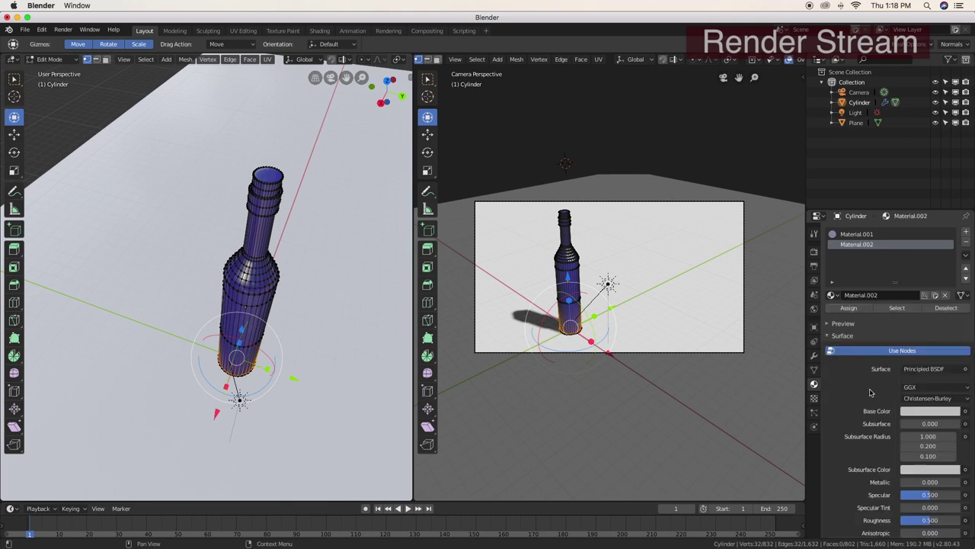
pyautogui.scroll(-2, 870, 392)
pyautogui.click(917, 328)
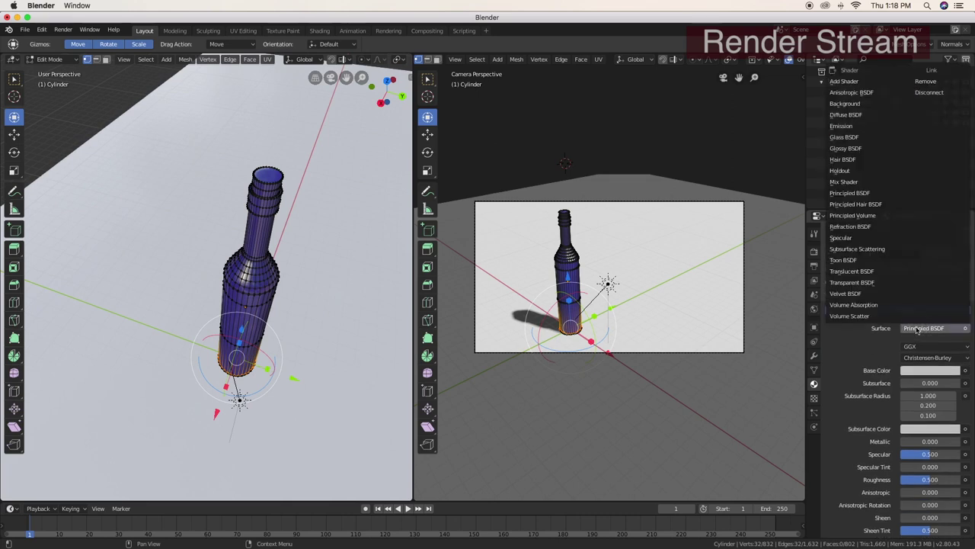
pyautogui.click(846, 115)
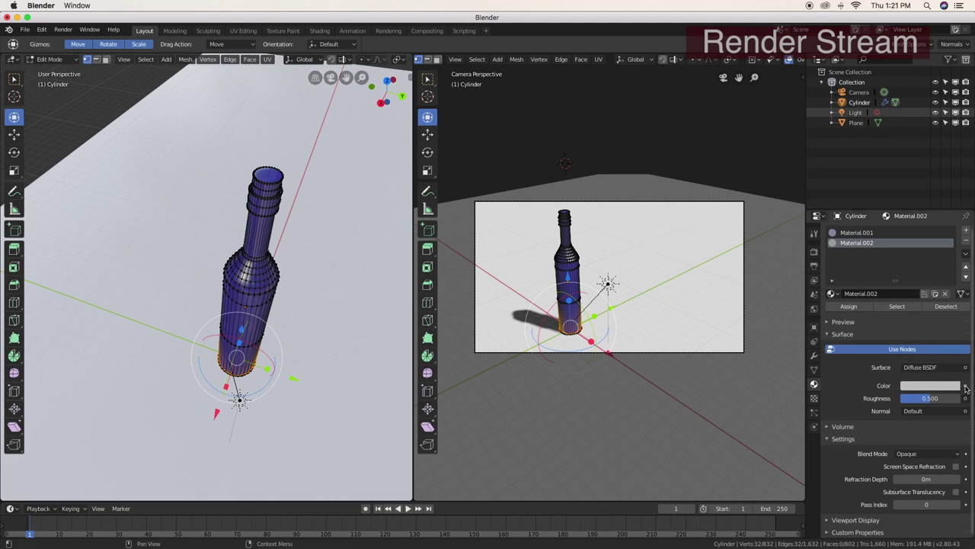
pyautogui.click(966, 388)
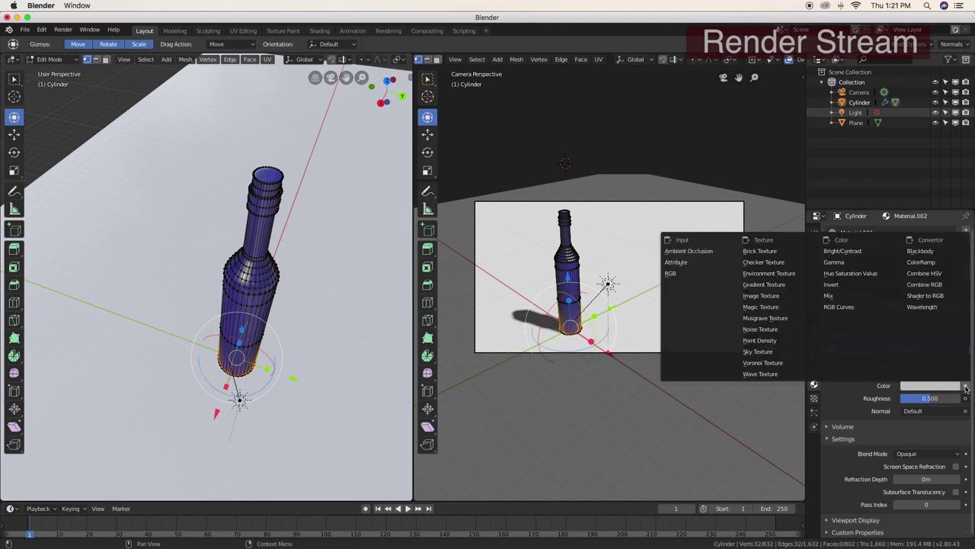
pyautogui.click(774, 295)
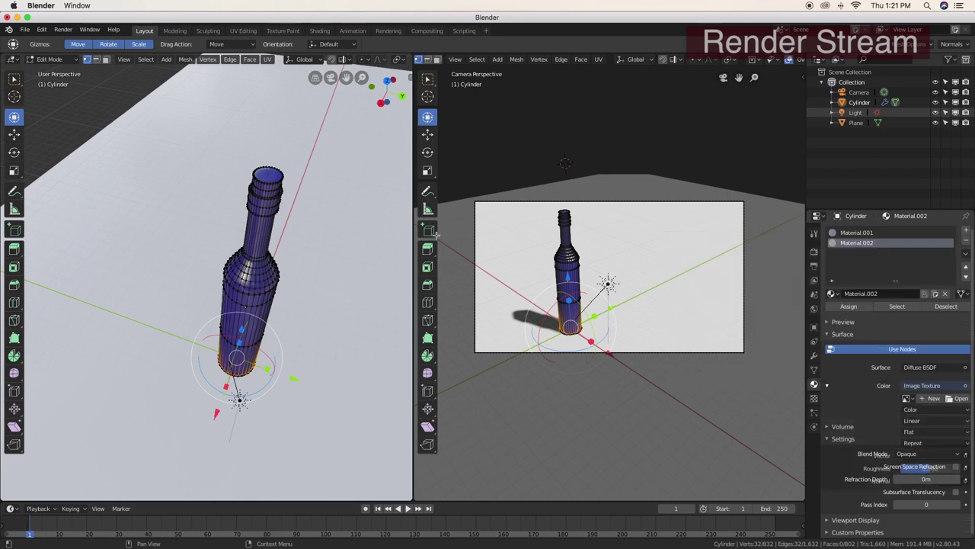
pyautogui.click(961, 399)
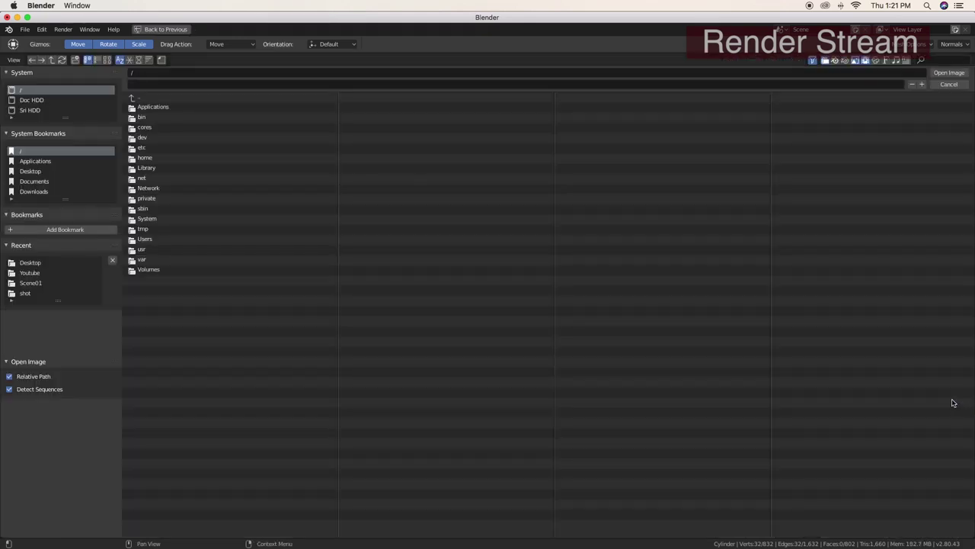
# Open wine-sticker.jpg from the Desktop as Material.002's Image Texture
pyautogui.click(47, 172)
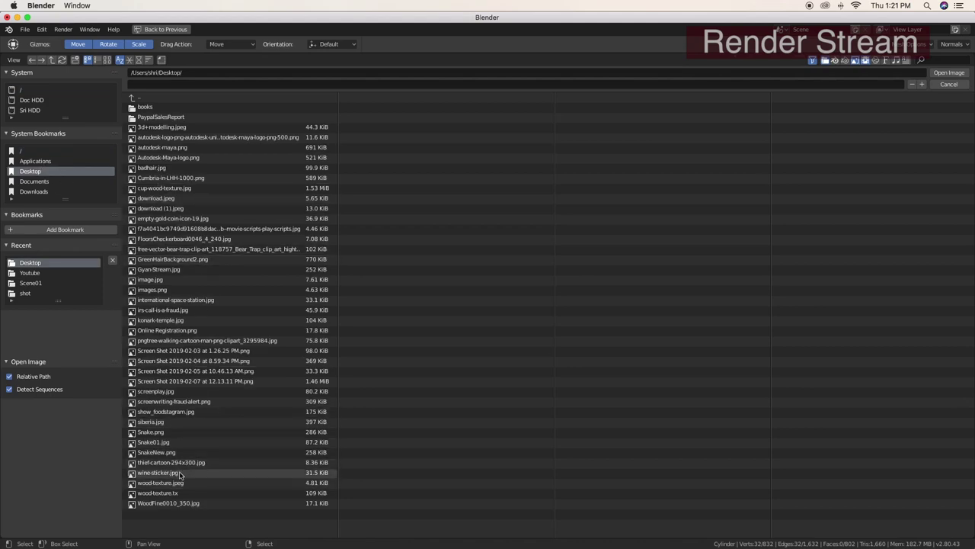
pyautogui.click(179, 473)
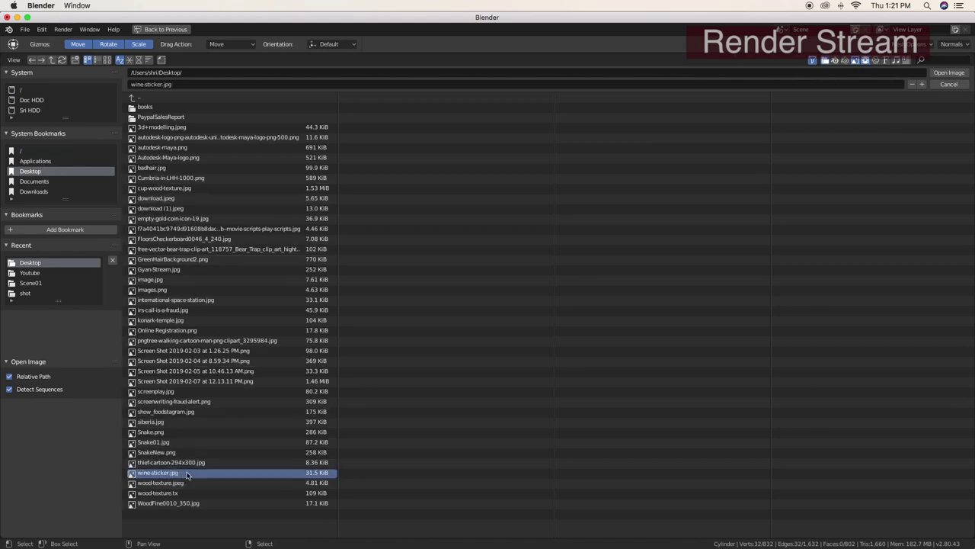
pyautogui.click(949, 74)
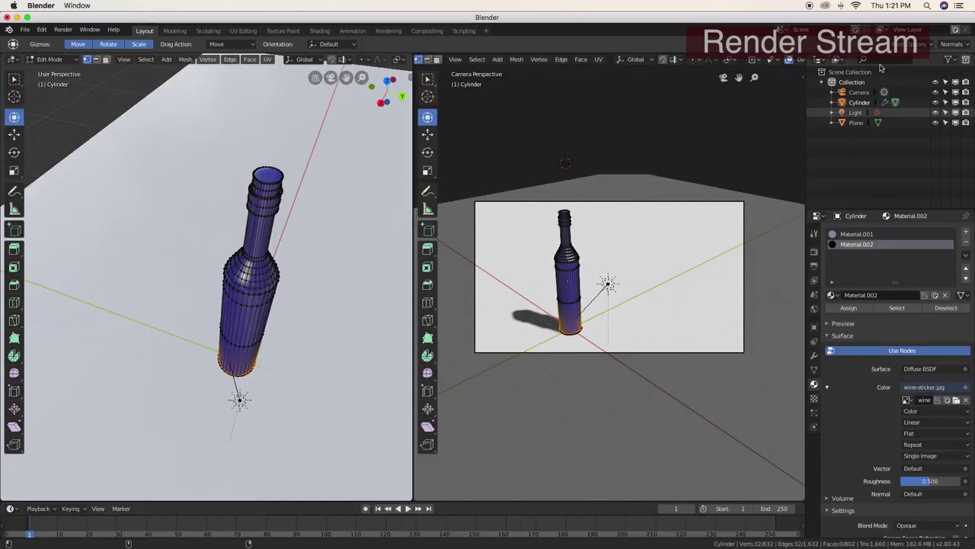
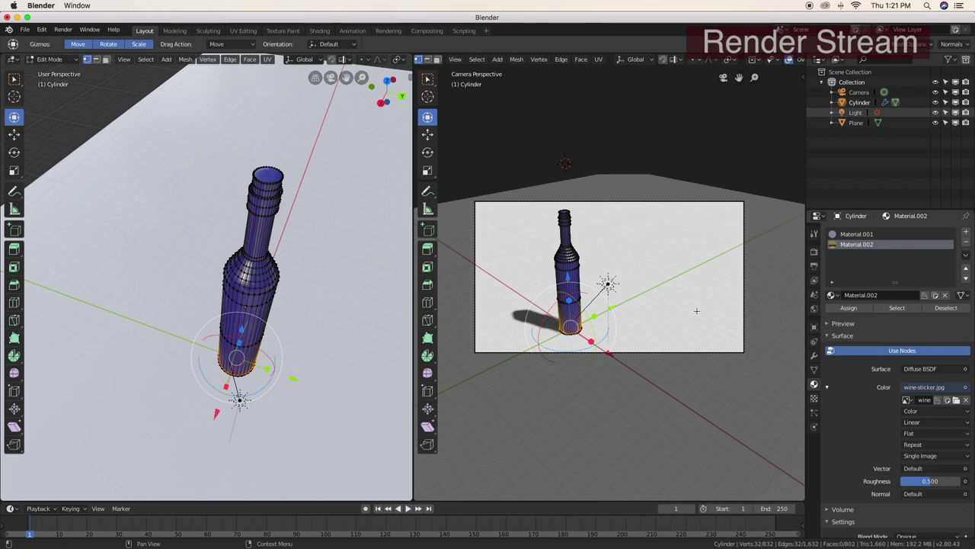
# Select the face loop around the bottle body and split the camera view into two stacked viewports
pyautogui.click(107, 60)
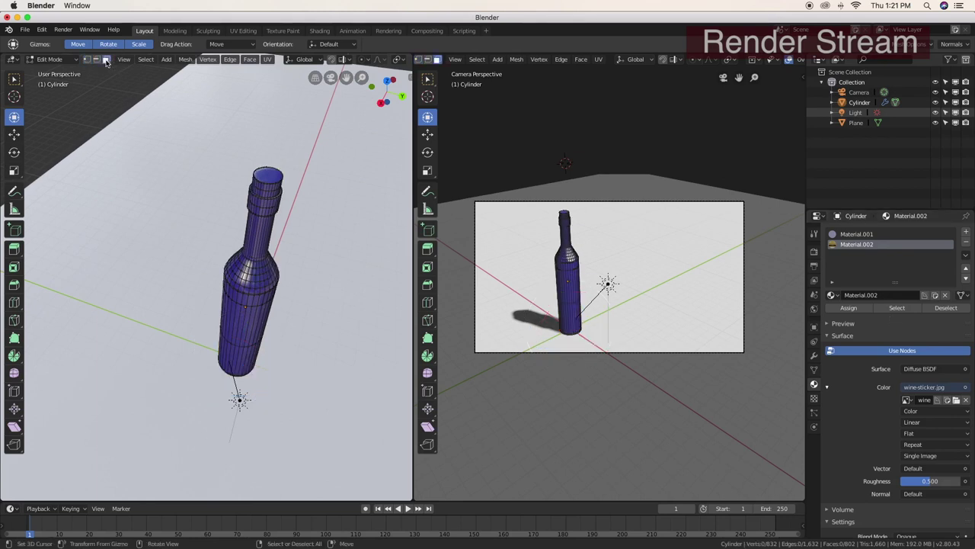
pyautogui.moveTo(181, 164); pyautogui.dragTo(257, 379, button='middle')
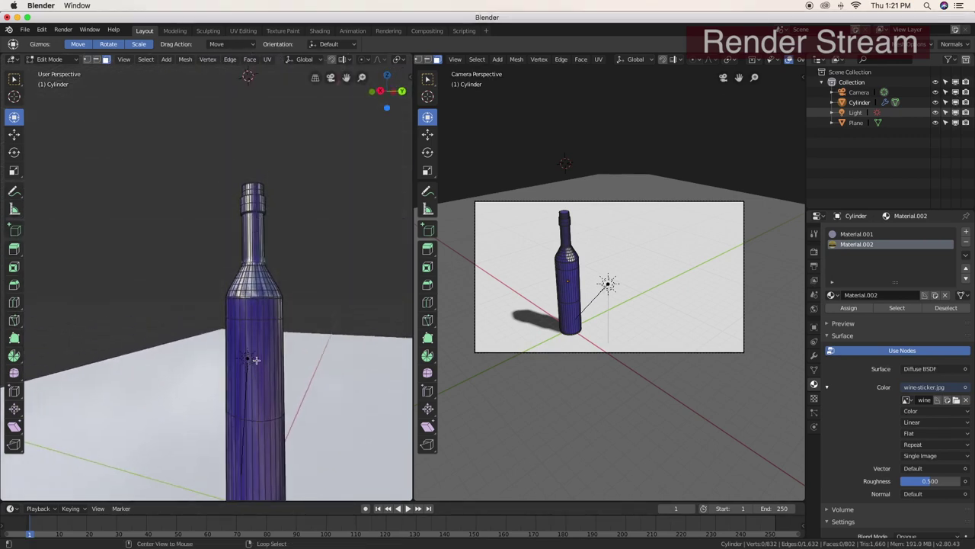
pyautogui.keyDown('alt'); pyautogui.click(258, 375); pyautogui.keyUp('alt')
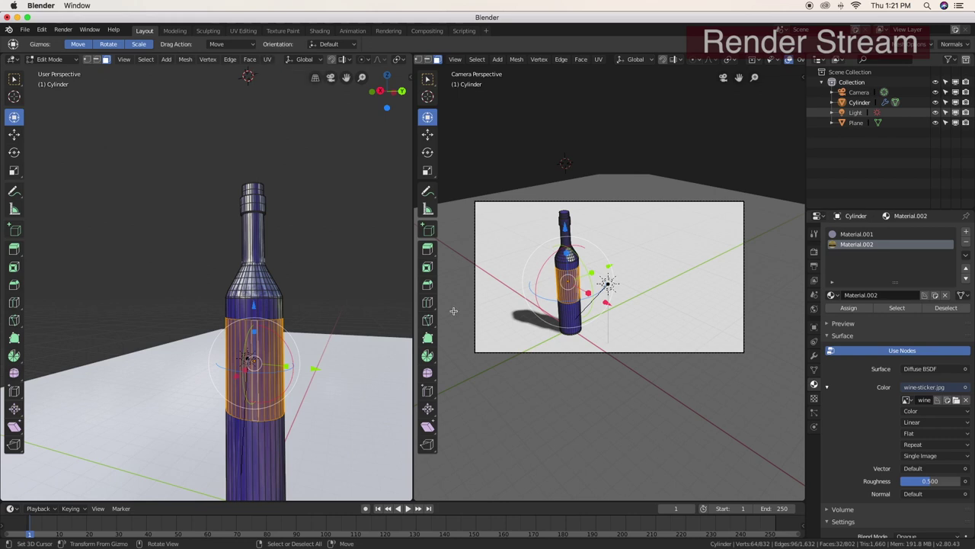
pyautogui.moveTo(416, 496); pyautogui.dragTo(455, 280)
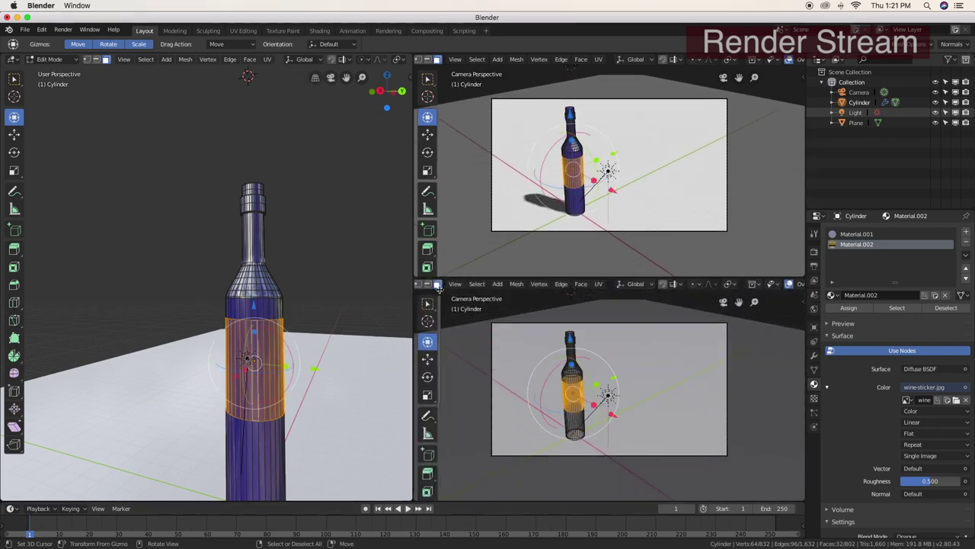
# Change the lower viewport into a UV Editor showing the selected faces' UVMap
pyautogui.scroll(3, 439, 288)
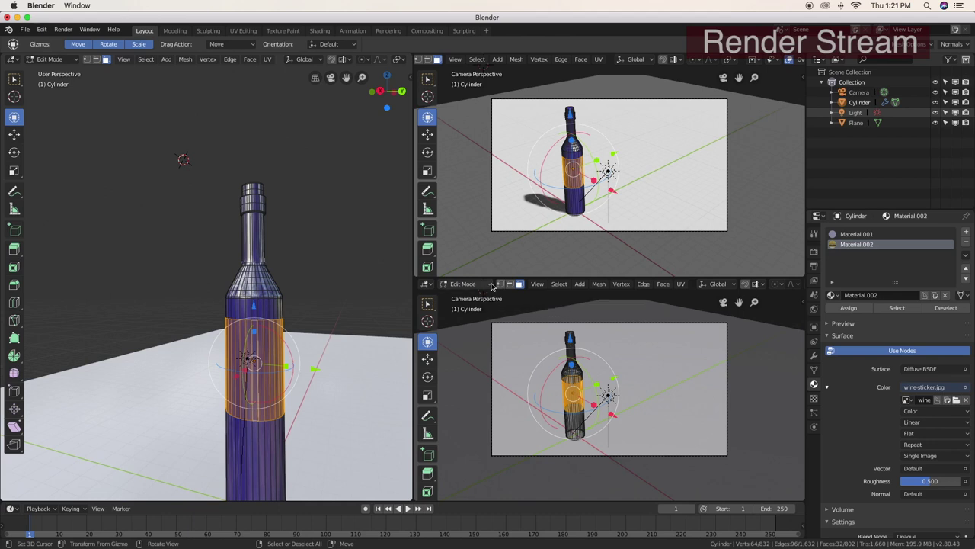
pyautogui.click(491, 286)
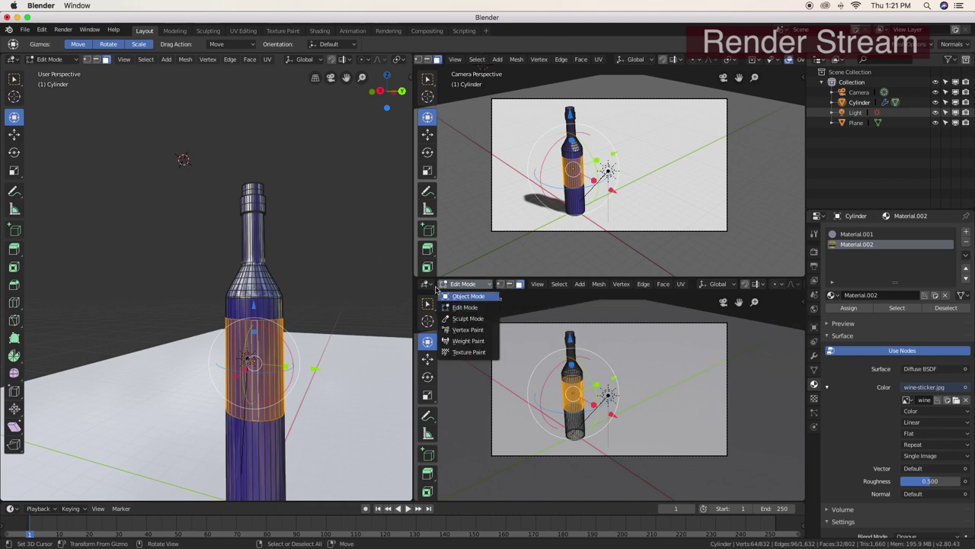
pyautogui.click(434, 285)
pyautogui.click(434, 286)
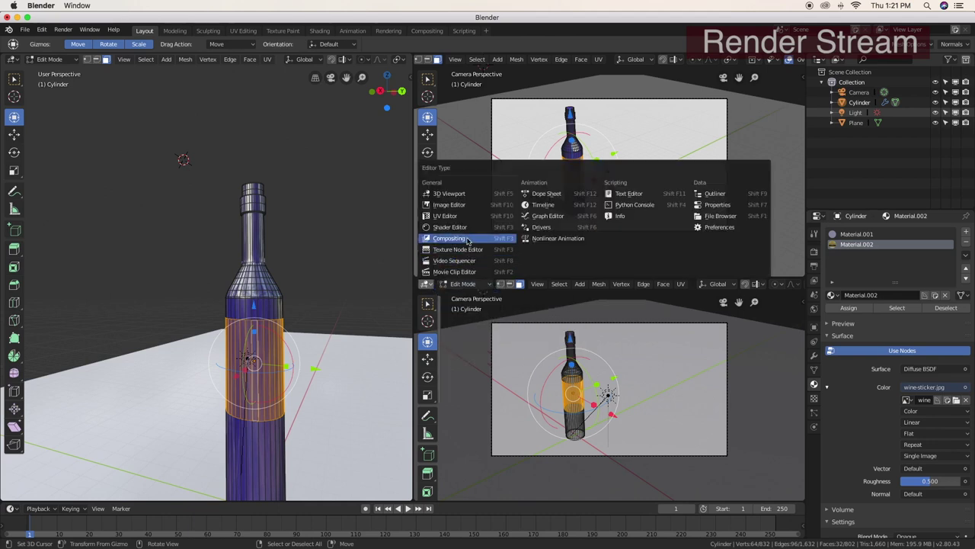
pyautogui.click(444, 217)
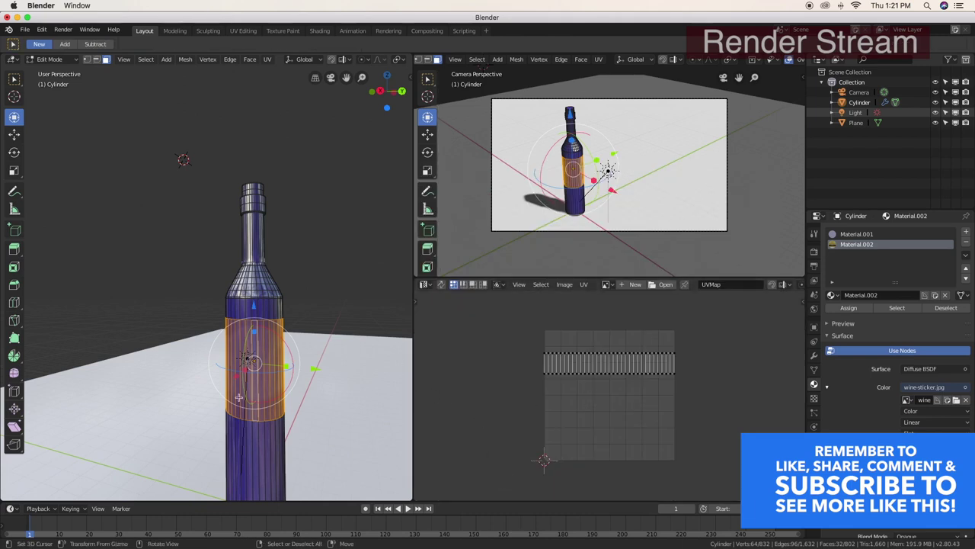
pyautogui.click(267, 59)
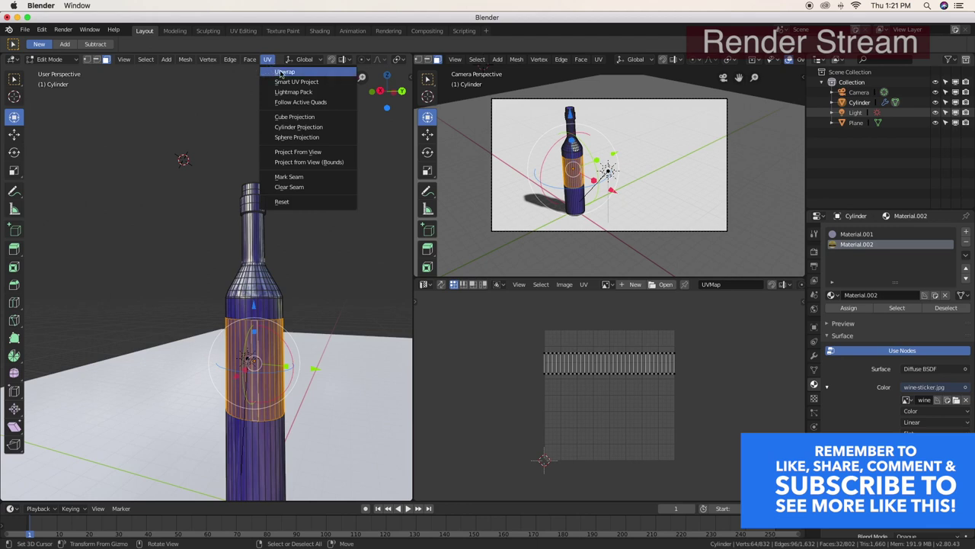
# Unwrap the label band, assign Material.002 to it, and display wine-sticker.jpg in the UV Editor
pyautogui.click(285, 71)
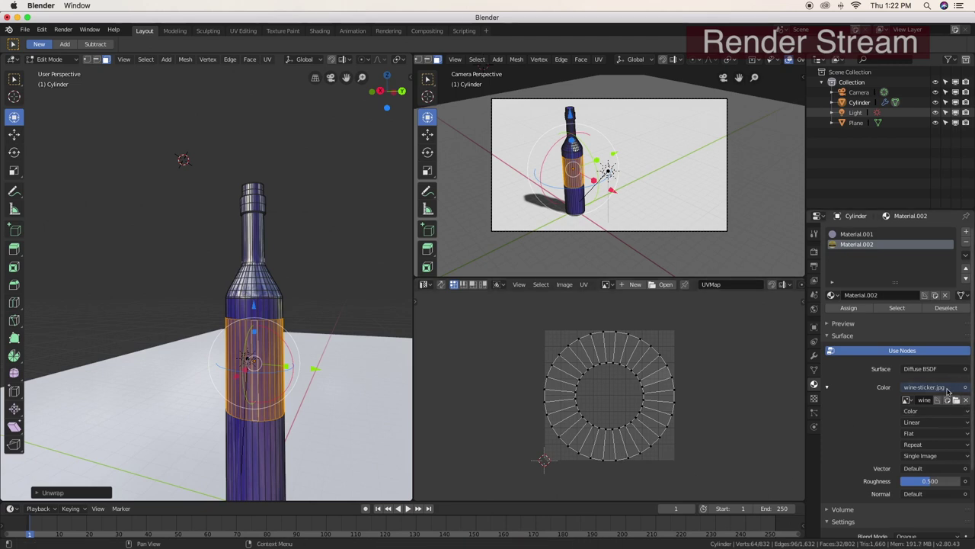
pyautogui.click(844, 307)
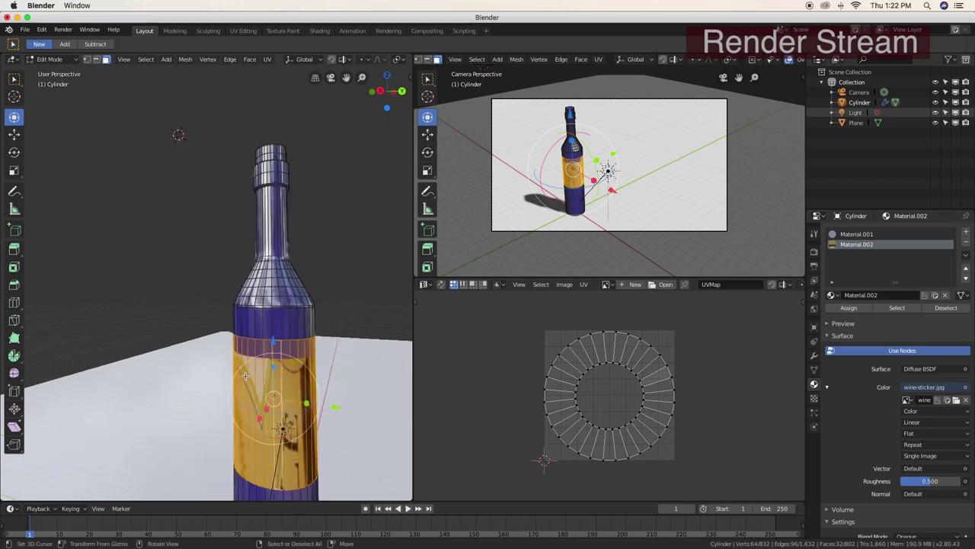
pyautogui.scroll(4, 246, 375)
pyautogui.scroll(2, 526, 223)
pyautogui.scroll(2, 525, 223)
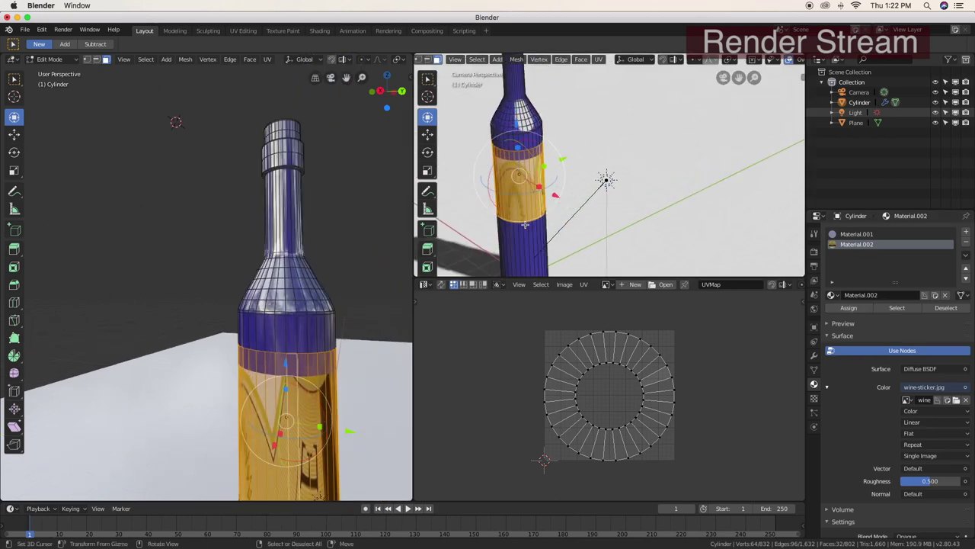
pyautogui.scroll(2, 525, 224)
pyautogui.scroll(2, 526, 223)
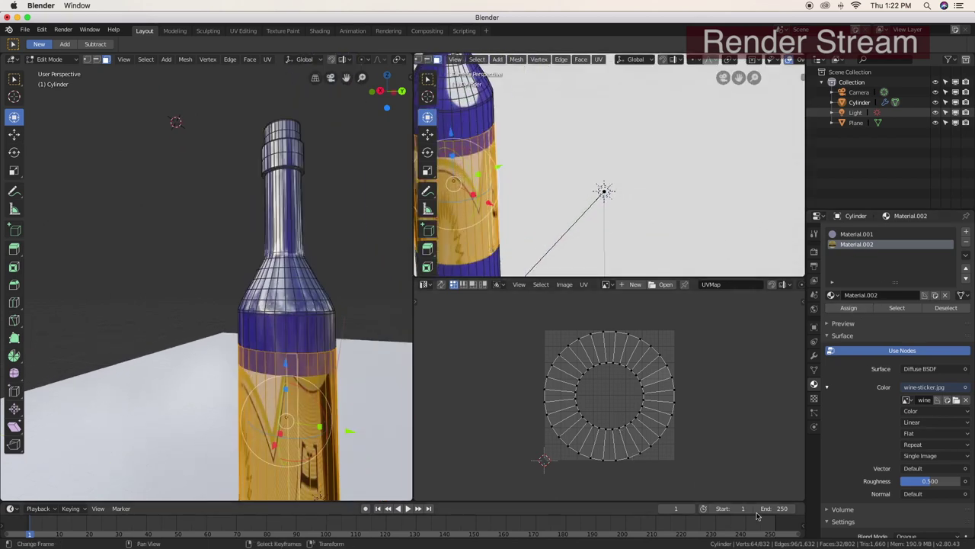
pyautogui.click(609, 284)
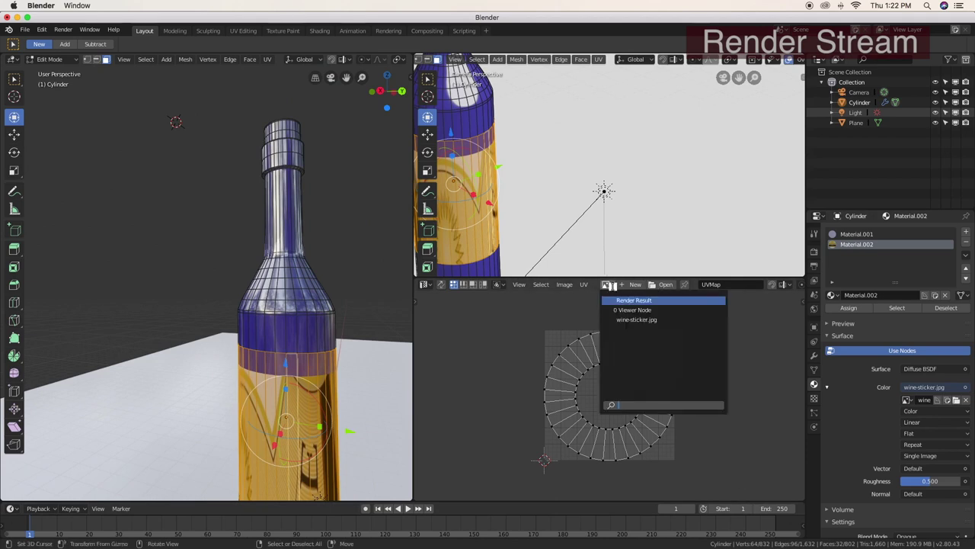
pyautogui.click(629, 320)
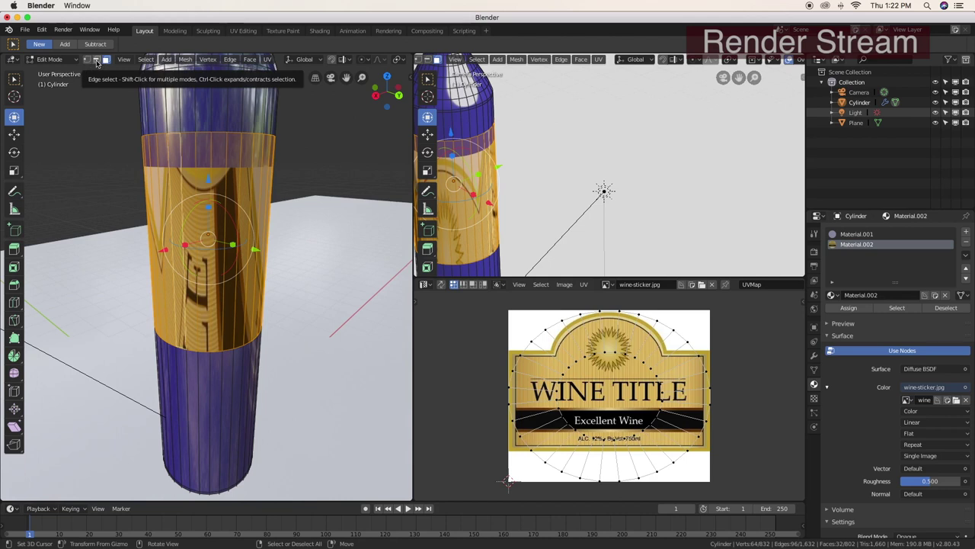
# Mark a vertical edge loop on the label band as a seam
pyautogui.keyDown('shift'); pyautogui.click(97, 61); pyautogui.keyUp('shift')
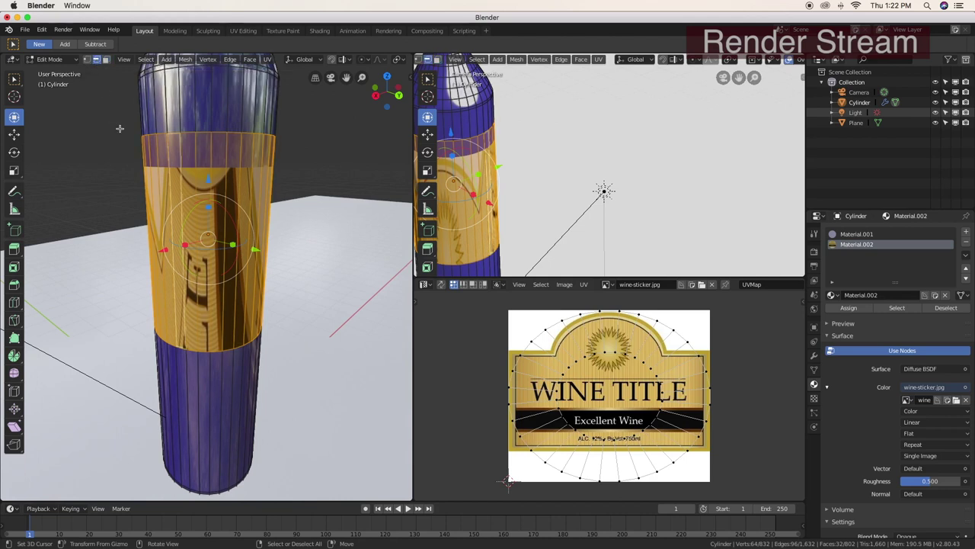
pyautogui.click(212, 154)
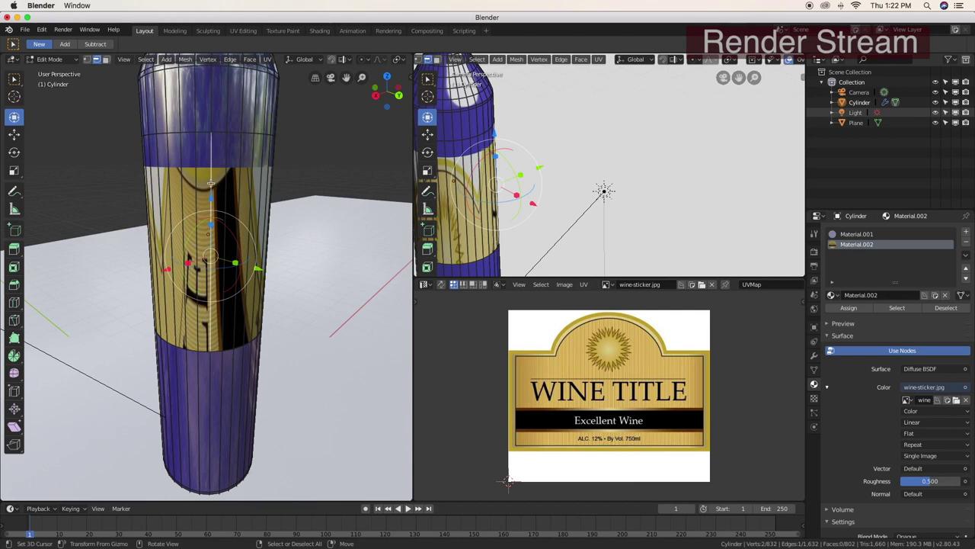
pyautogui.press('ctrl')
pyautogui.hotkey('ctrl', 'e')
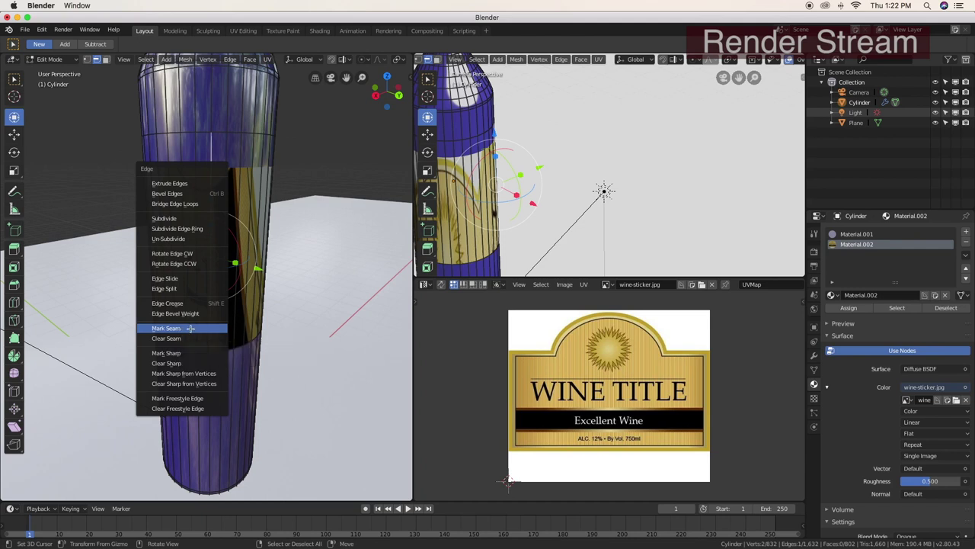
pyautogui.click(190, 327)
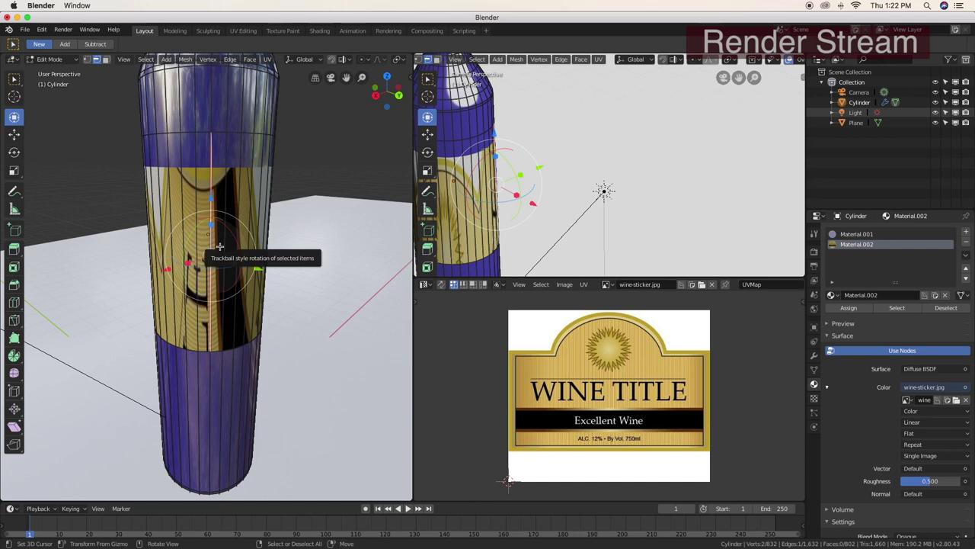
# Return to Face select and reselect the label band's face loop
pyautogui.click(107, 60)
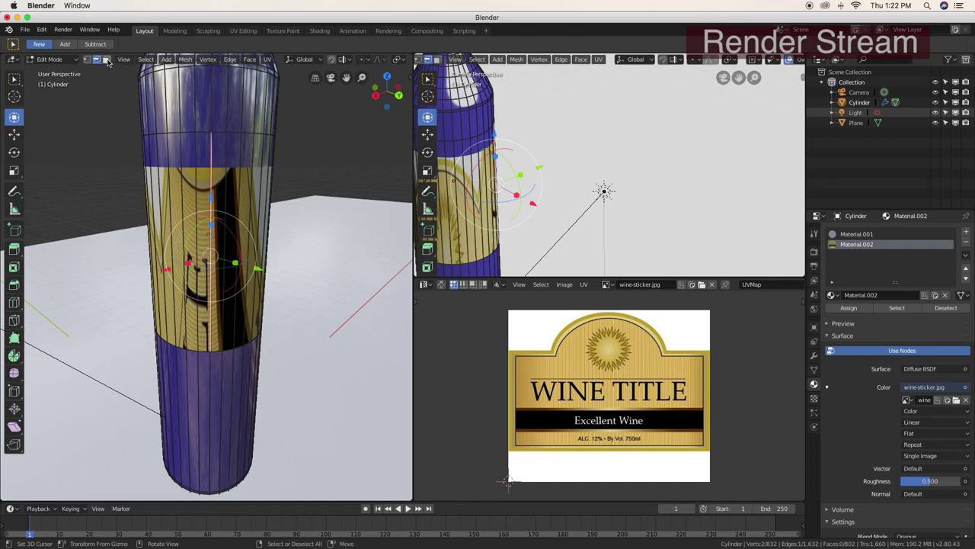
pyautogui.click(106, 60)
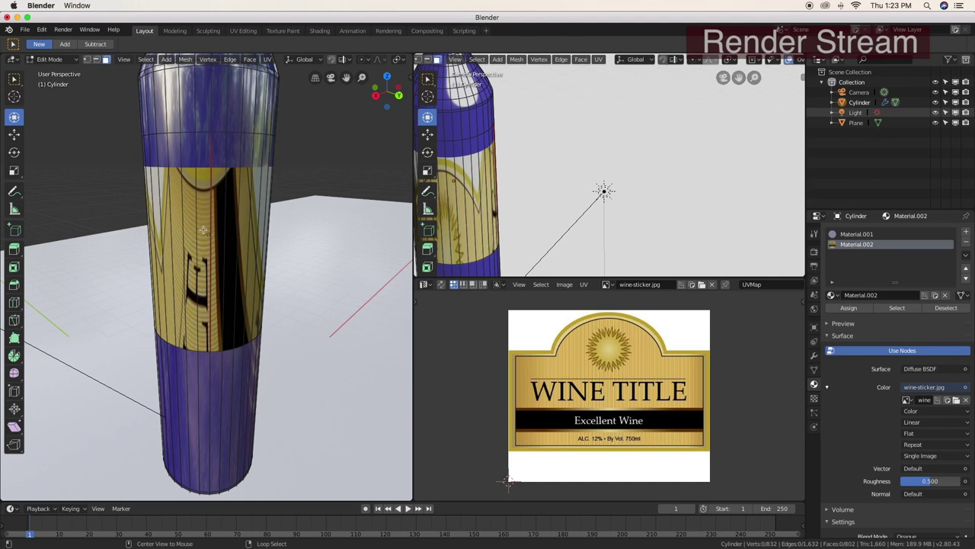
pyautogui.keyDown('alt'); pyautogui.click(204, 230); pyautogui.keyUp('alt')
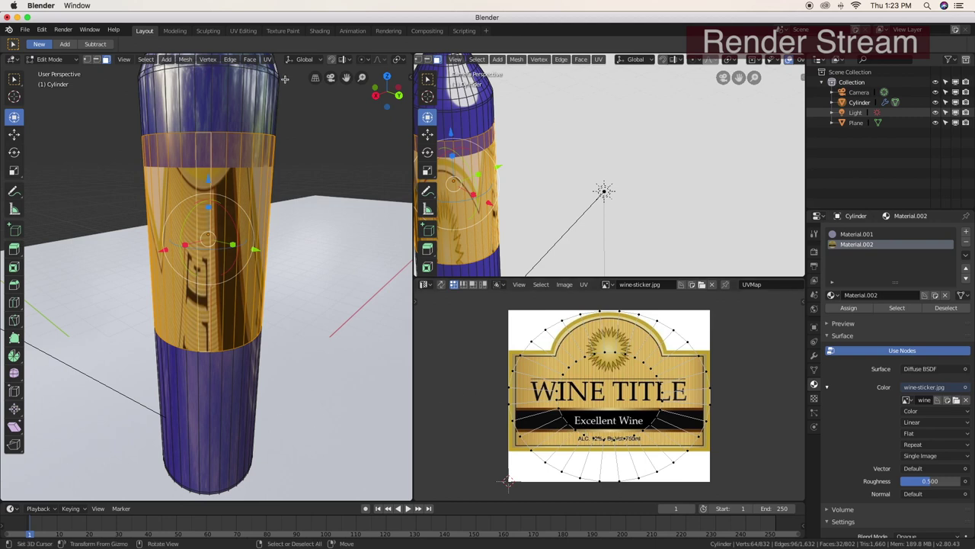
# Re-unwrap the label band along the seam, return to camera view, and turn the UV strip horizontal
pyautogui.click(268, 59)
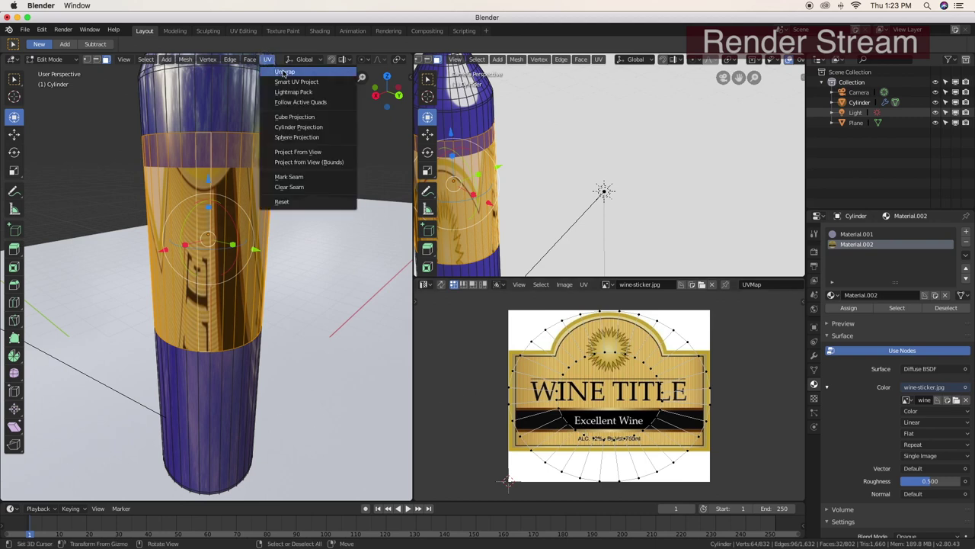
pyautogui.click(284, 72)
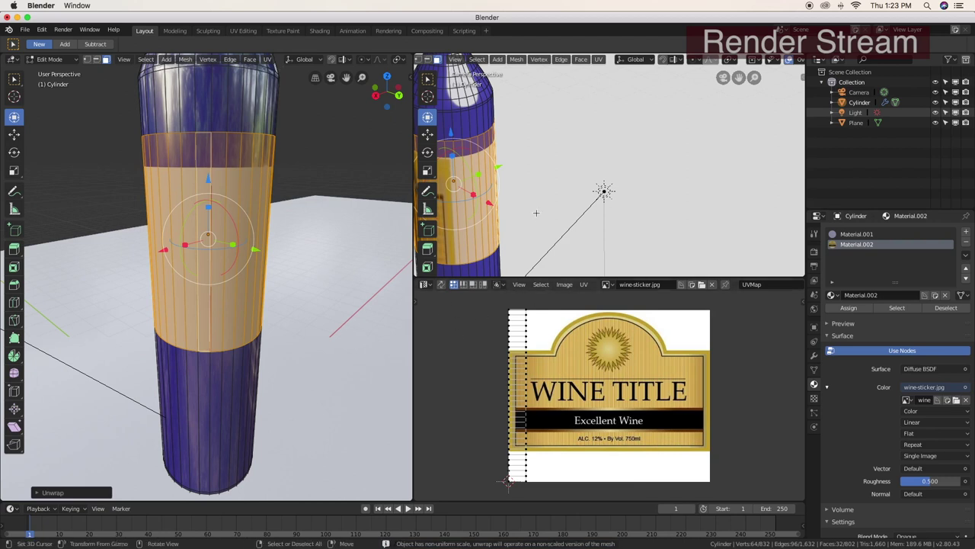
pyautogui.press('KP_0')
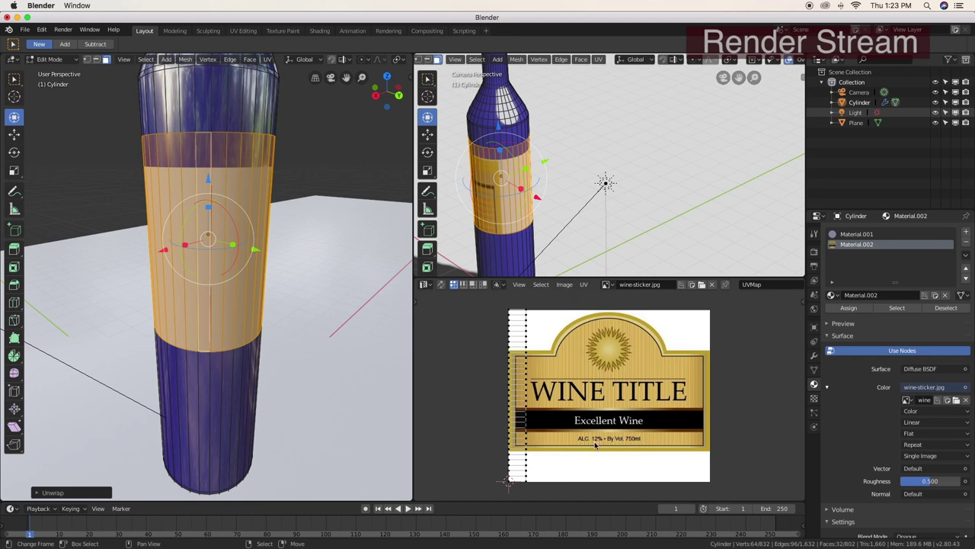
pyautogui.press('a')
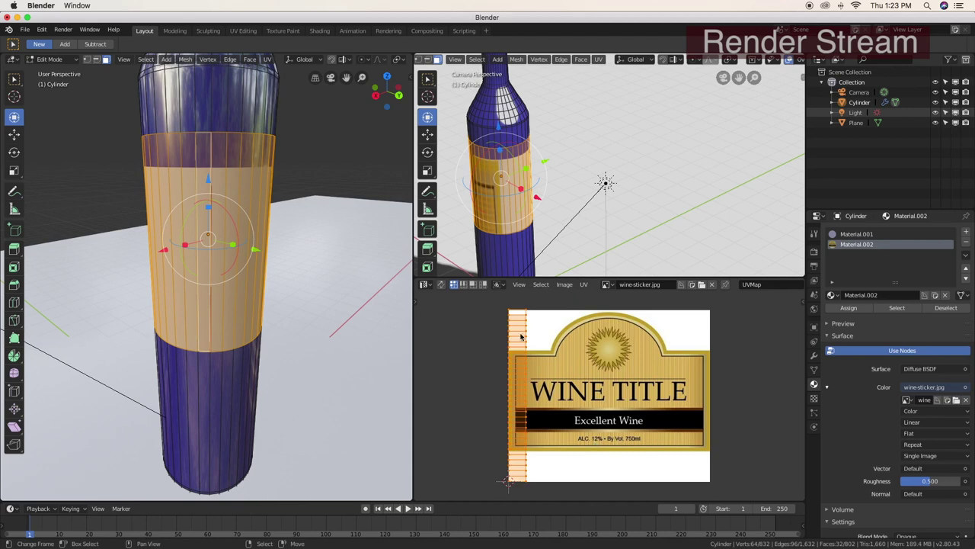
pyautogui.press('s')
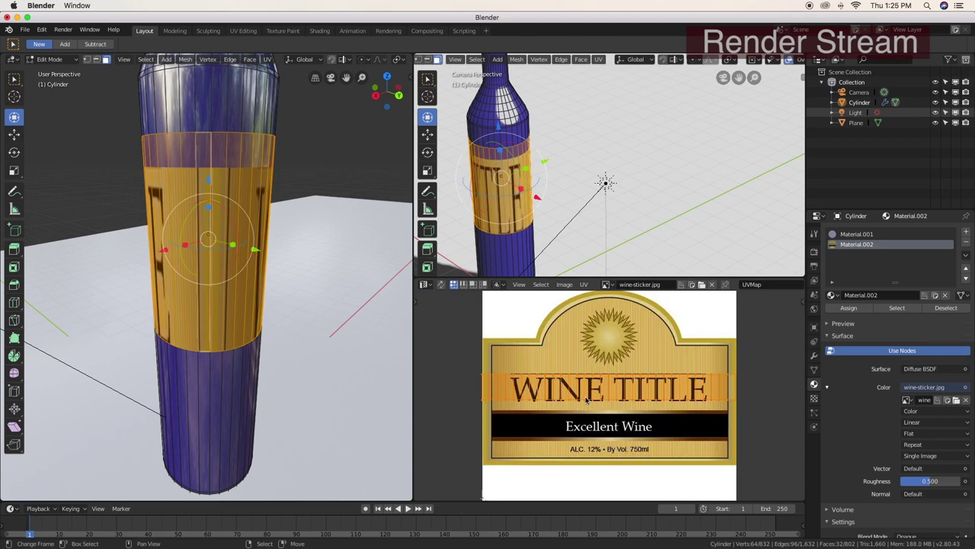
# Select the UV strip and move it upward across the WINE TITLE lettering
pyautogui.hotkey('alt', 'a')
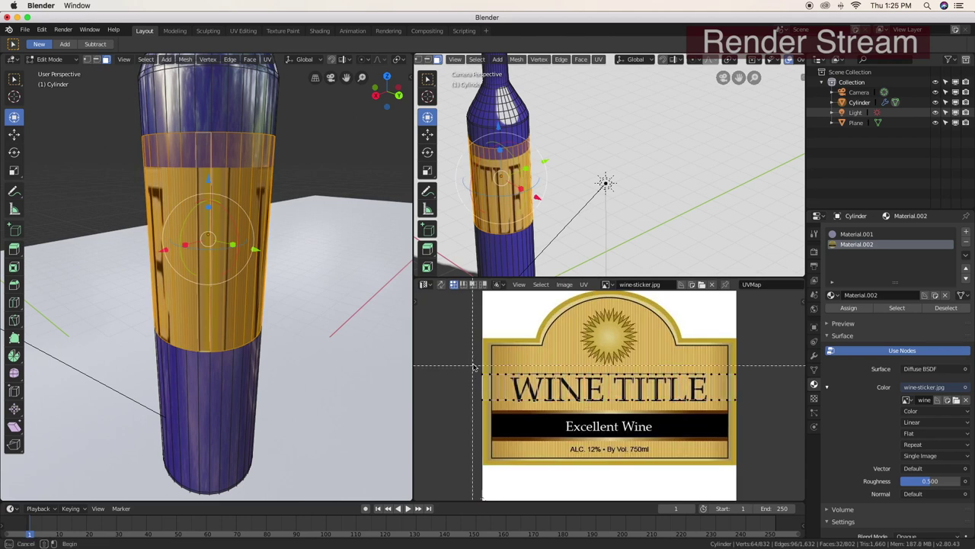
pyautogui.moveTo(474, 360); pyautogui.dragTo(762, 389)
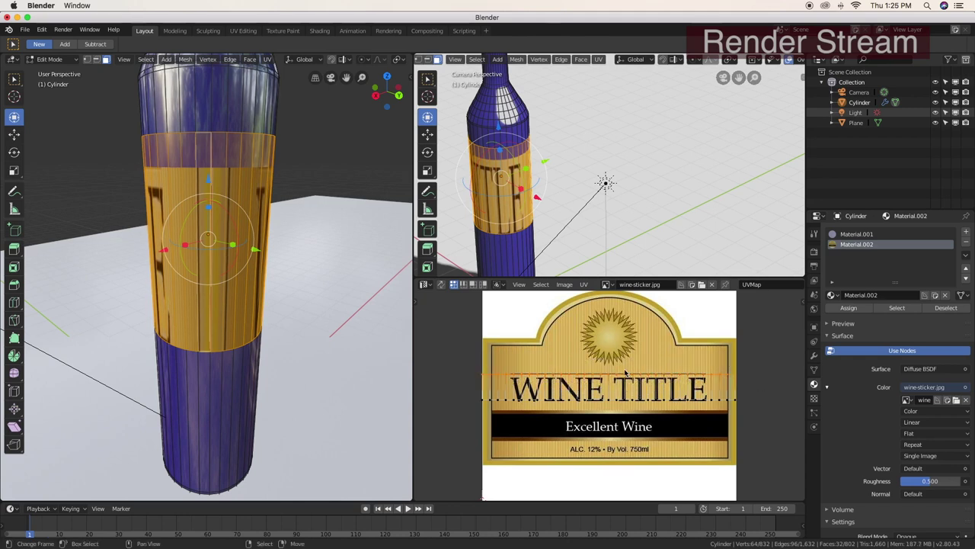
pyautogui.scroll(-2, 625, 371)
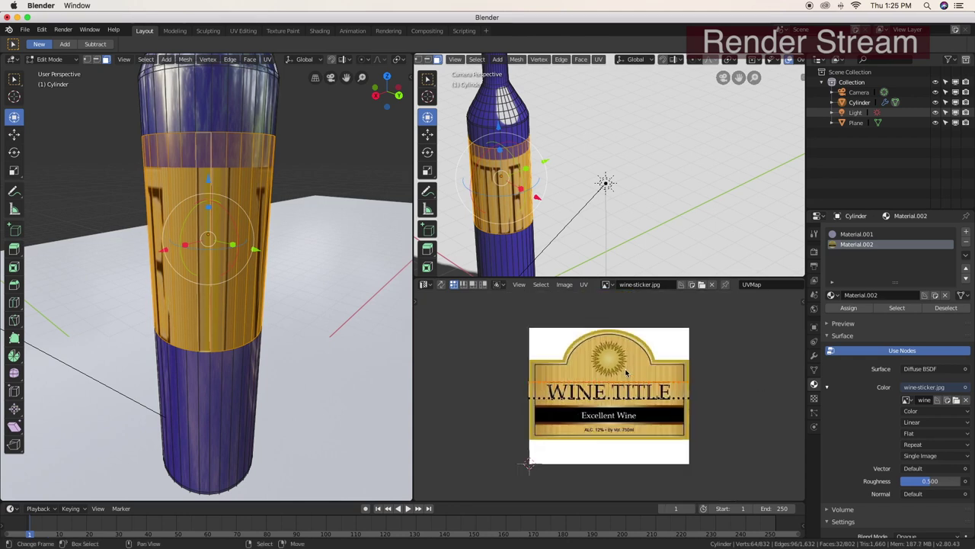
pyautogui.press('g')
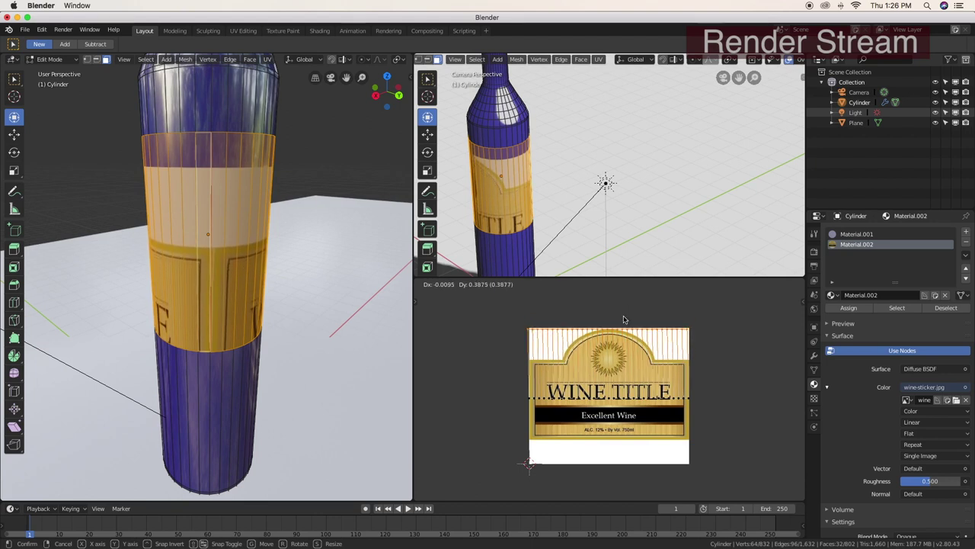
pyautogui.click(623, 319)
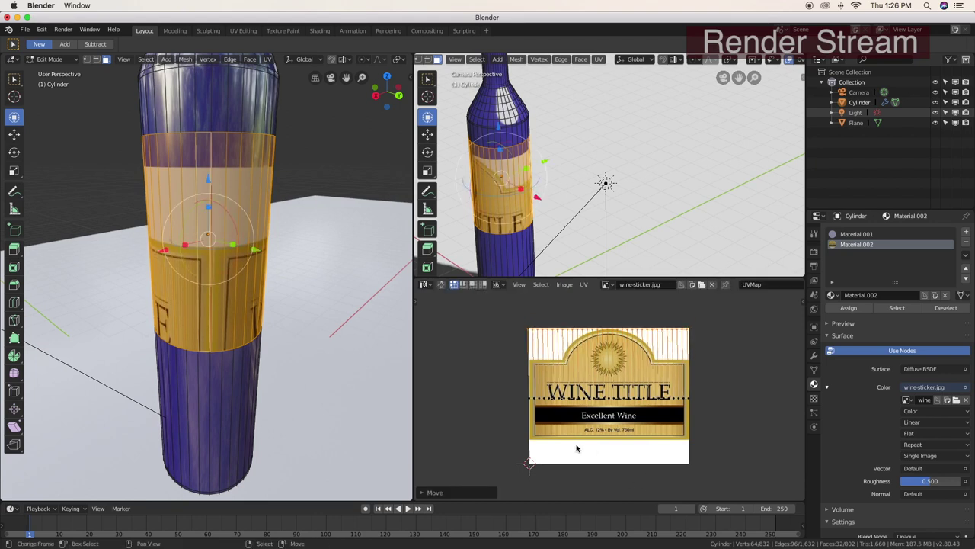
# Box-select the UV points across the WINE TITLE row and start moving them
pyautogui.hotkey('alt', 'a')
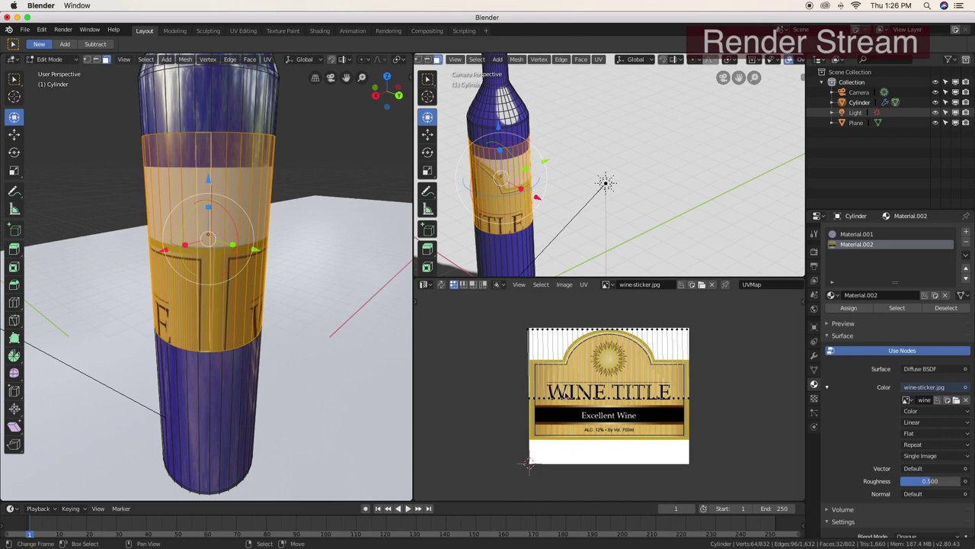
pyautogui.press('b')
pyautogui.moveTo(520, 388); pyautogui.dragTo(704, 415)
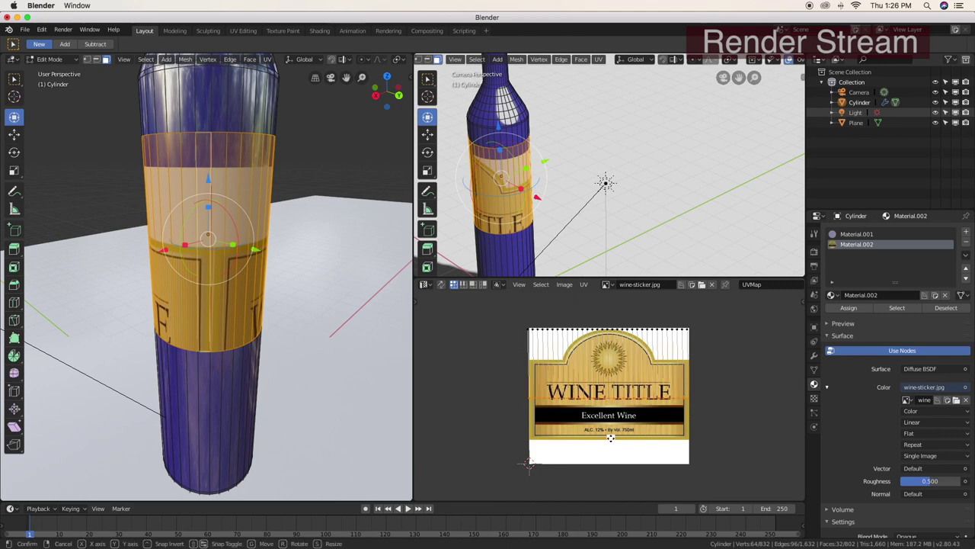
pyautogui.press('g')
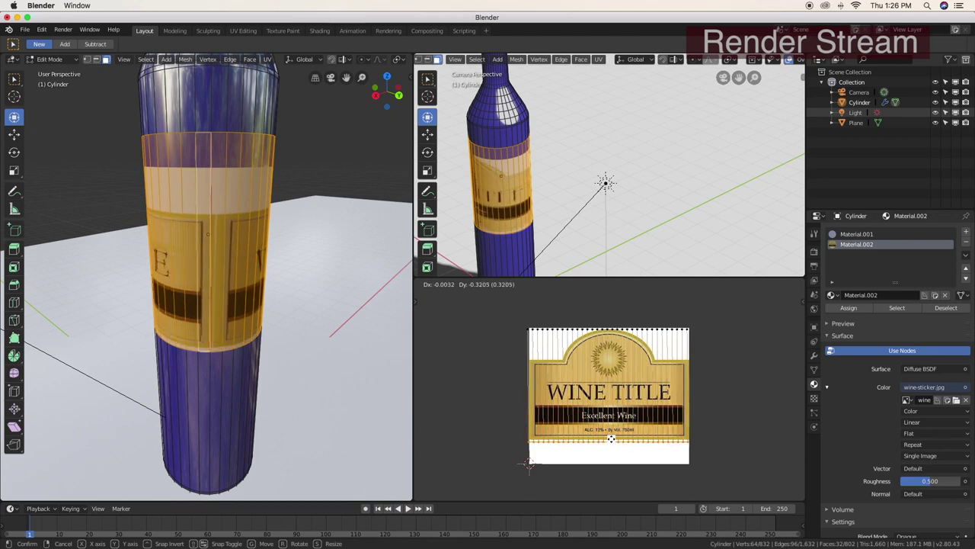
# Confirm the stretched label UVs, then merge the UV Editor away to leave the bottle's camera view
pyautogui.click(611, 438)
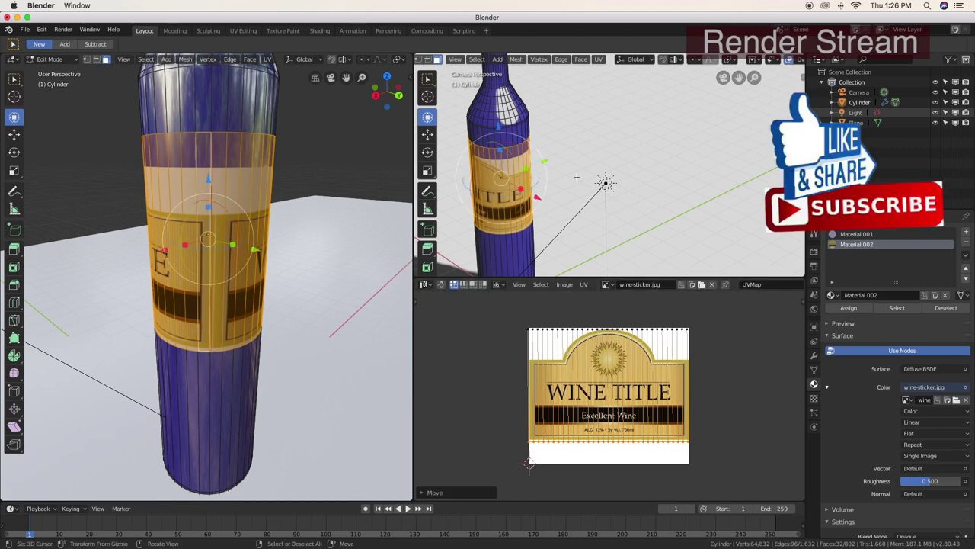
pyautogui.moveTo(575, 180)
pyautogui.mouseDown(button='middle')
pyautogui.moveTo(646, 189)
pyautogui.moveTo(664, 158)
pyautogui.mouseUp(button='middle')
pyautogui.scroll(4, 646, 189)
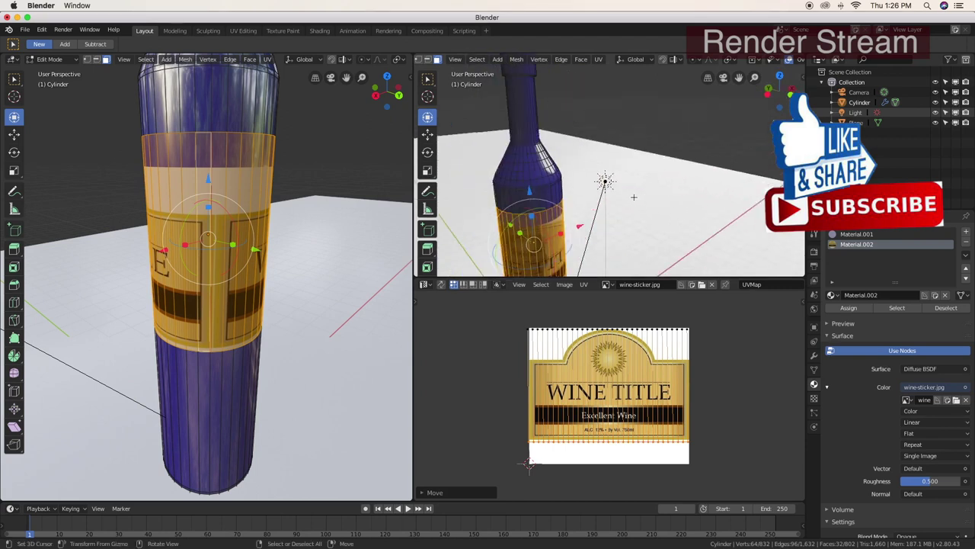
pyautogui.scroll(-4, 664, 158)
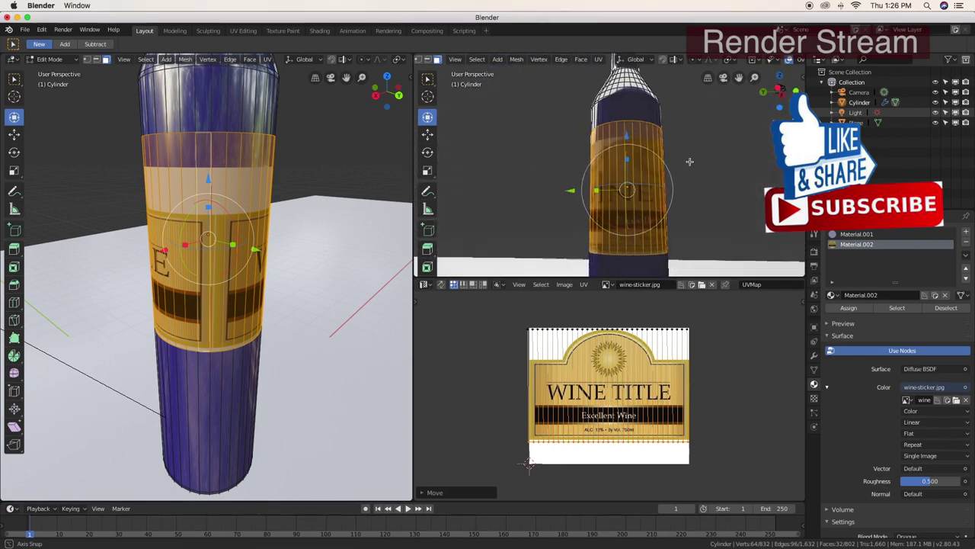
pyautogui.moveTo(664, 157)
pyautogui.mouseDown(button='middle')
pyautogui.moveTo(609, 185)
pyautogui.moveTo(642, 174)
pyautogui.moveTo(550, 189)
pyautogui.moveTo(659, 166)
pyautogui.moveTo(625, 198)
pyautogui.mouseUp(button='middle')
pyautogui.scroll(3, 549, 188)
pyautogui.scroll(2, 660, 165)
pyautogui.scroll(2, 668, 169)
pyautogui.scroll(-5, 668, 169)
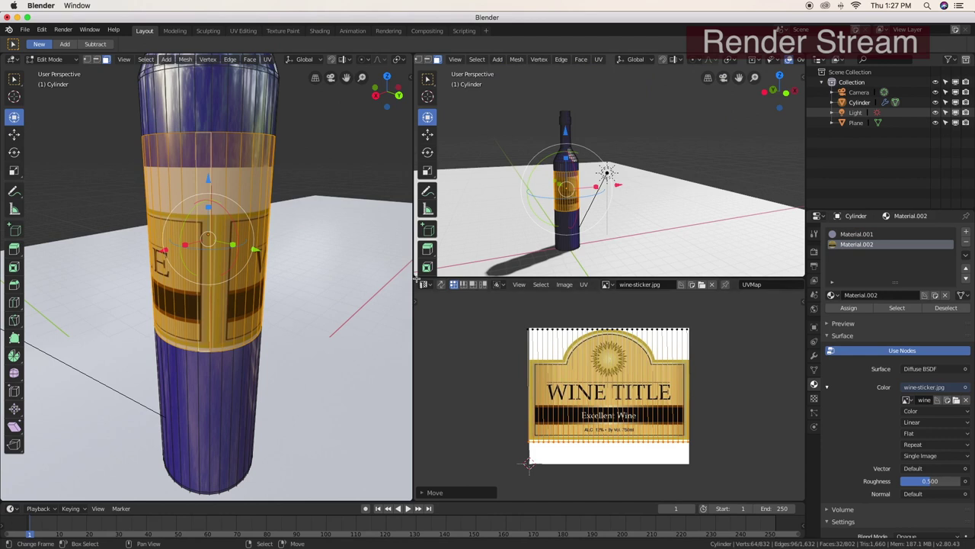
pyautogui.moveTo(415, 278); pyautogui.dragTo(457, 262)
# Orbit and zoom the left view onto the bottle neck and rim
pyautogui.moveTo(228, 320); pyautogui.dragTo(215, 293, button='middle')
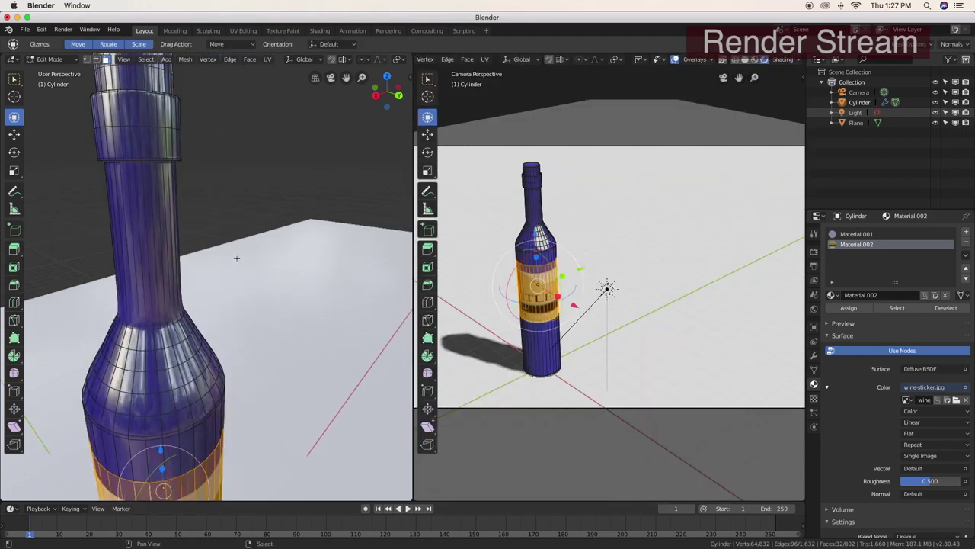
pyautogui.moveTo(142, 225)
pyautogui.mouseDown(button='middle')
pyautogui.moveTo(263, 289)
pyautogui.moveTo(236, 261)
pyautogui.mouseUp(button='middle')
pyautogui.scroll(5, 142, 229)
pyautogui.scroll(-3, 264, 290)
pyautogui.scroll(-2, 241, 260)
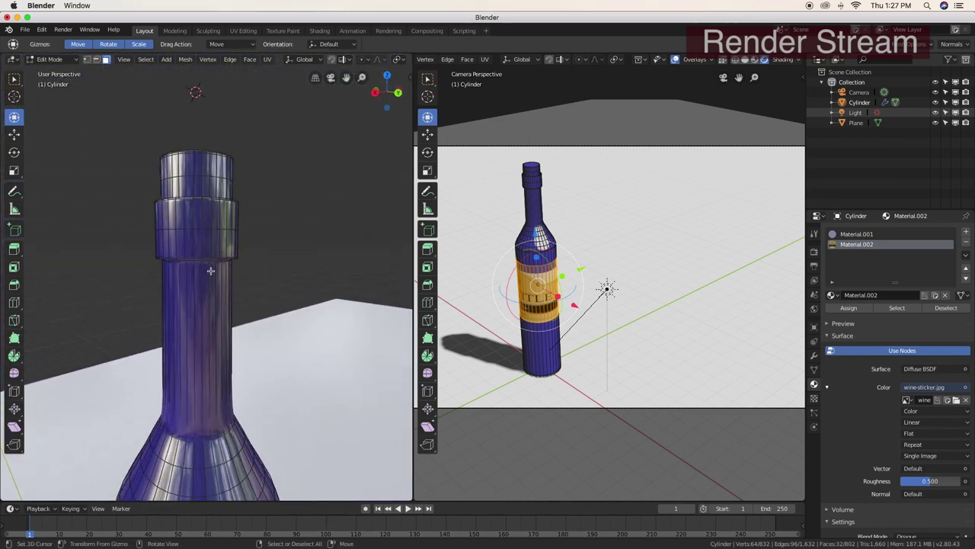
pyautogui.moveTo(229, 298); pyautogui.dragTo(229, 297, button='middle')
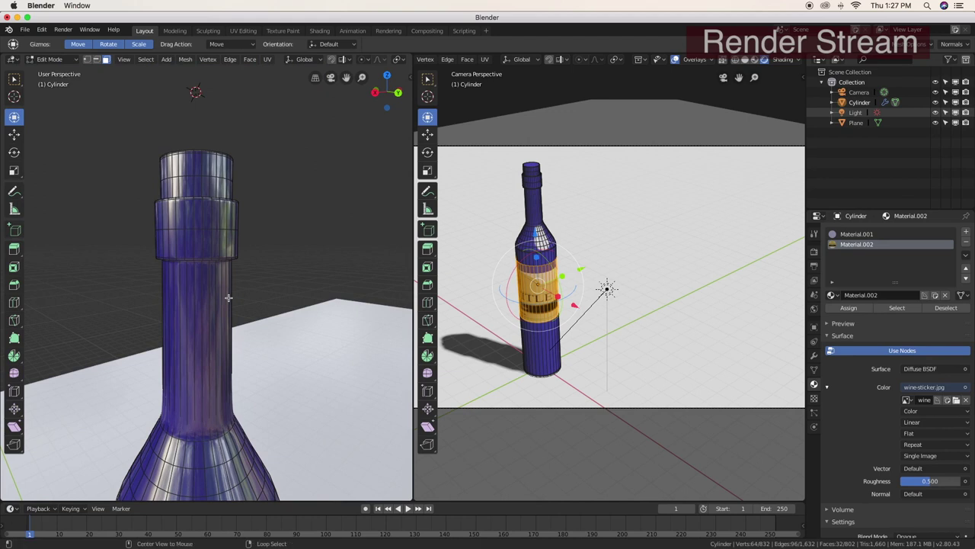
pyautogui.press('Escape')
# Deselect the whole mesh, zoom in on the neck, and start a loop cut (Ctrl+R)
pyautogui.hotkey('alt', 'a')
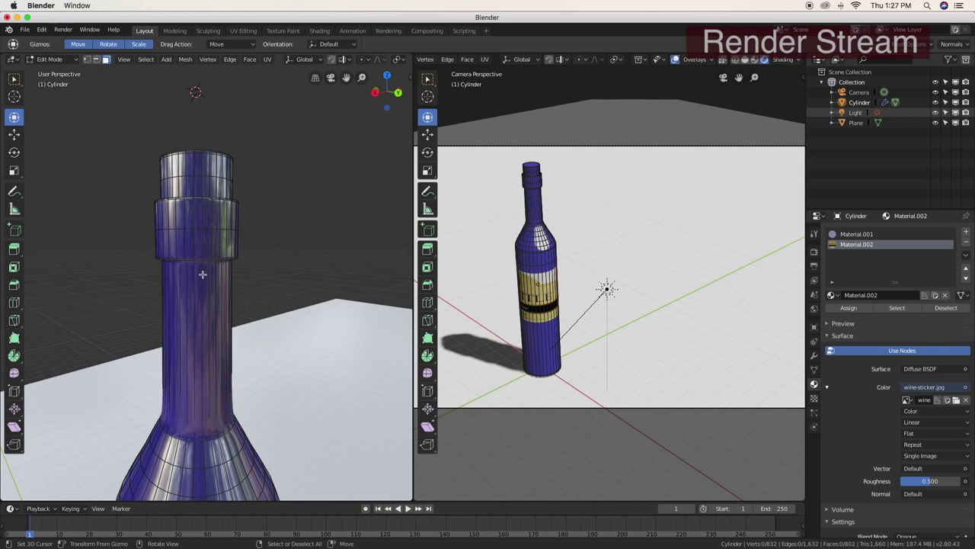
pyautogui.scroll(2, 202, 275)
pyautogui.scroll(1, 202, 274)
pyautogui.scroll(1, 202, 274)
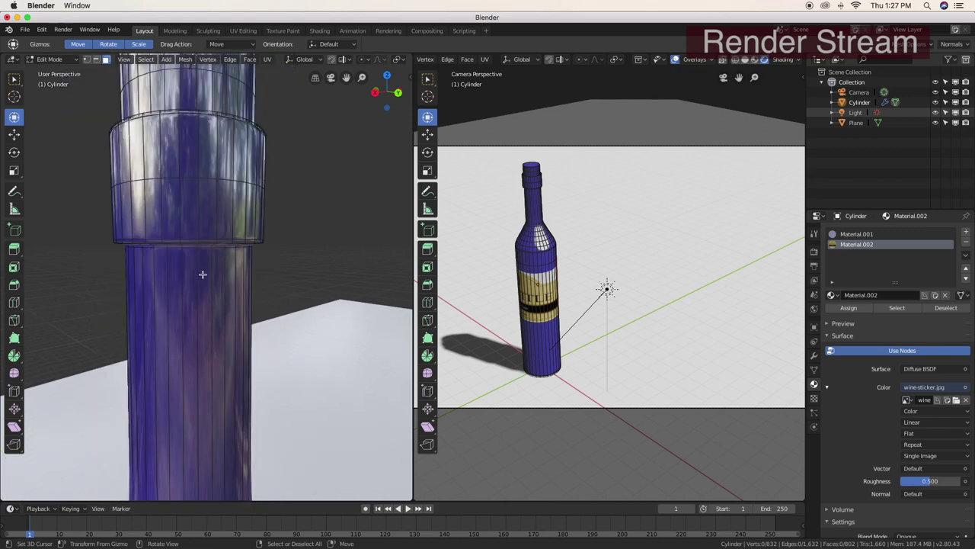
pyautogui.hotkey('ctrl', 'r')
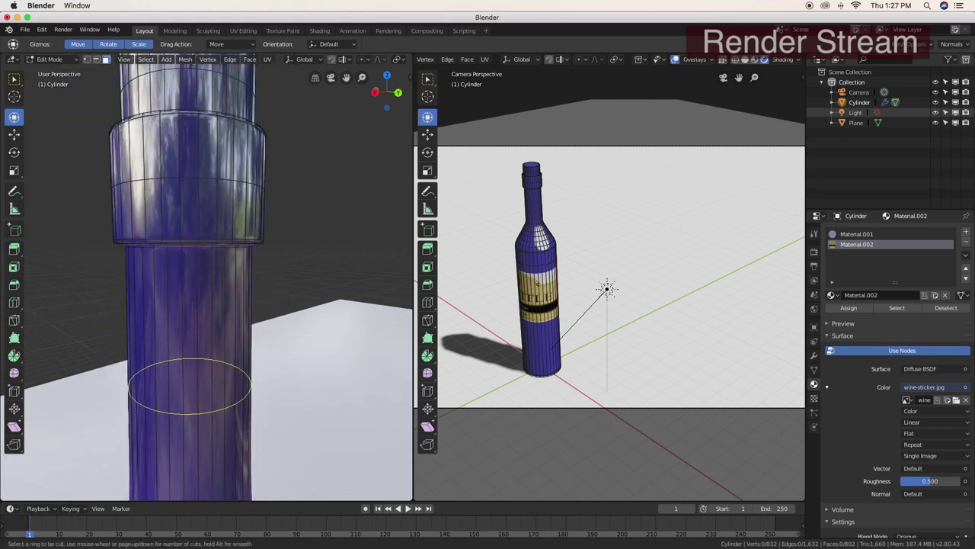
# Place the new edge loop on the neck and slide it up below the collar
pyautogui.click(211, 338)
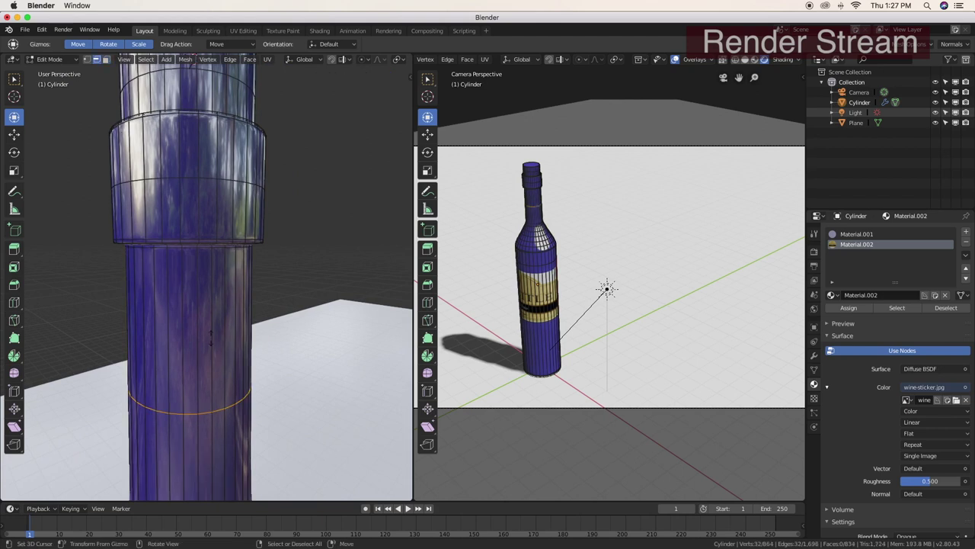
pyautogui.press('g')
pyautogui.press('g')
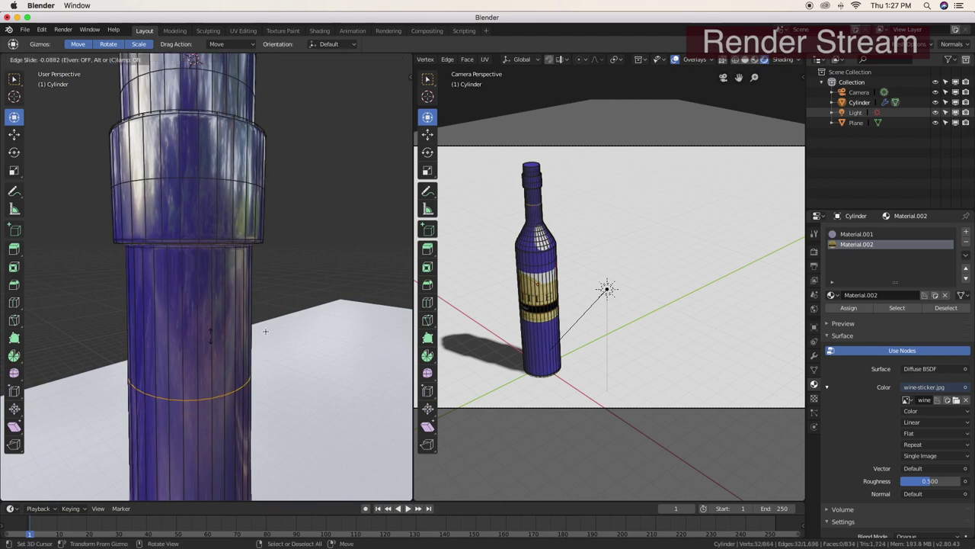
pyautogui.click(266, 331)
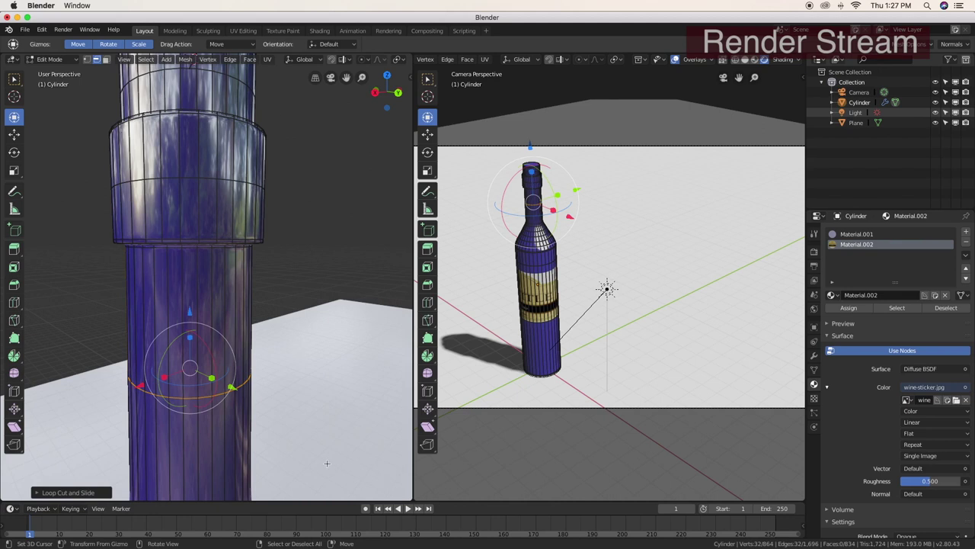
# In Face select mode, Alt-select the face ring just below the collar
pyautogui.click(106, 60)
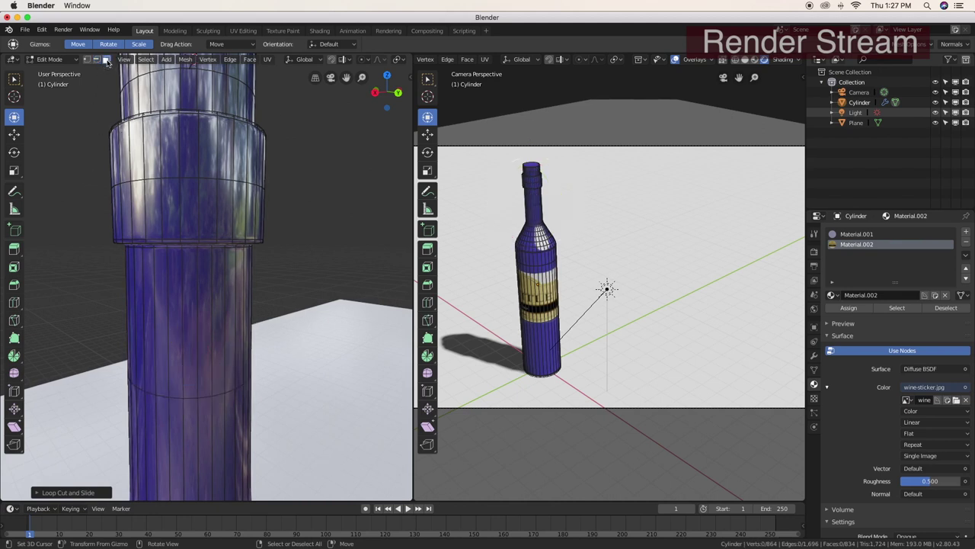
pyautogui.press('alt')
pyautogui.keyDown('alt'); pyautogui.click(190, 326); pyautogui.keyUp('alt')
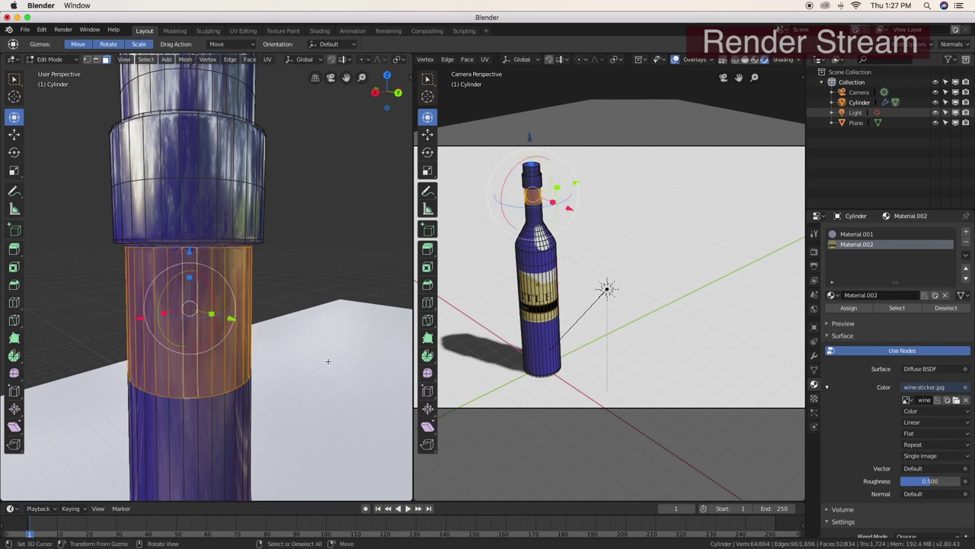
pyautogui.moveTo(329, 361); pyautogui.dragTo(315, 332, button='middle')
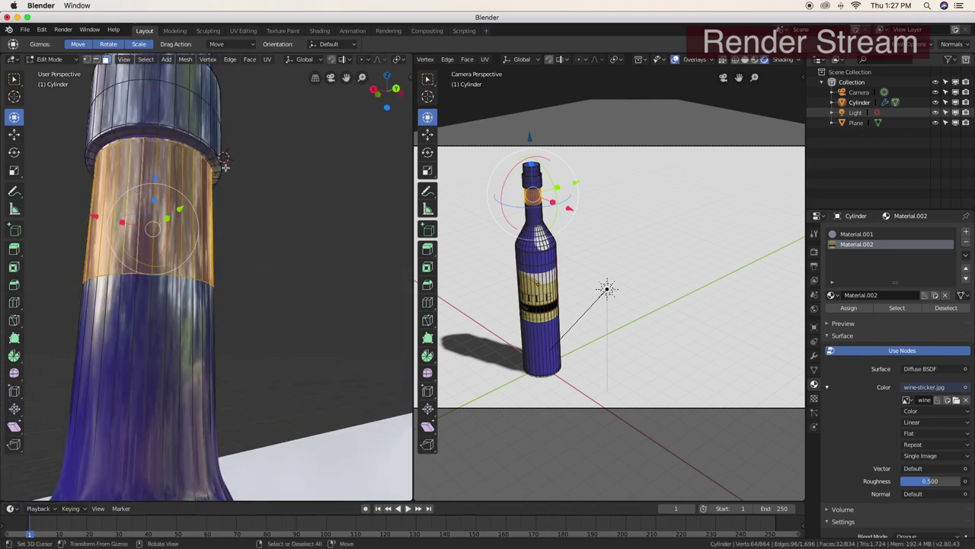
pyautogui.press('alt')
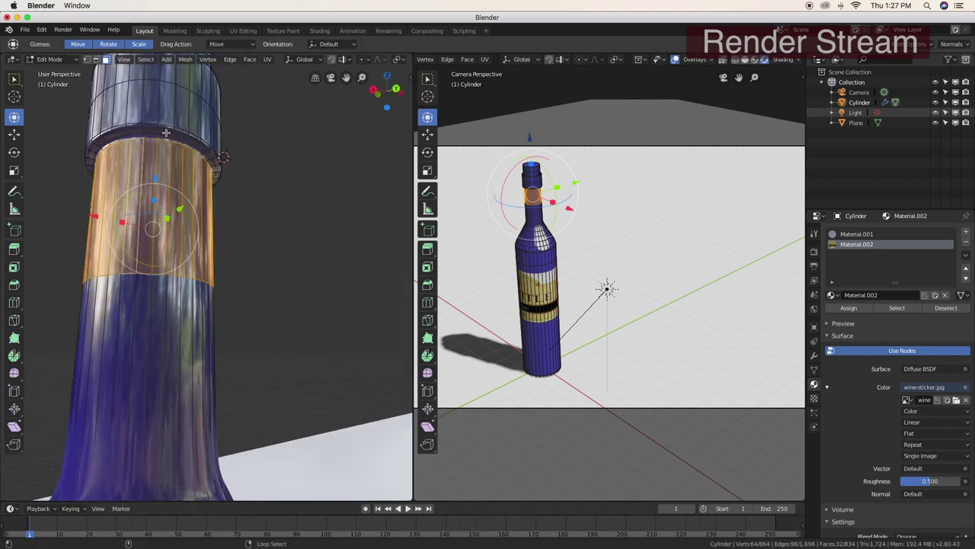
# Add the collar's face ring and the upper neck band to the selection
pyautogui.keyDown('alt'); pyautogui.keyDown('shift'); pyautogui.click(163, 137); pyautogui.keyUp('shift'); pyautogui.keyUp('alt')
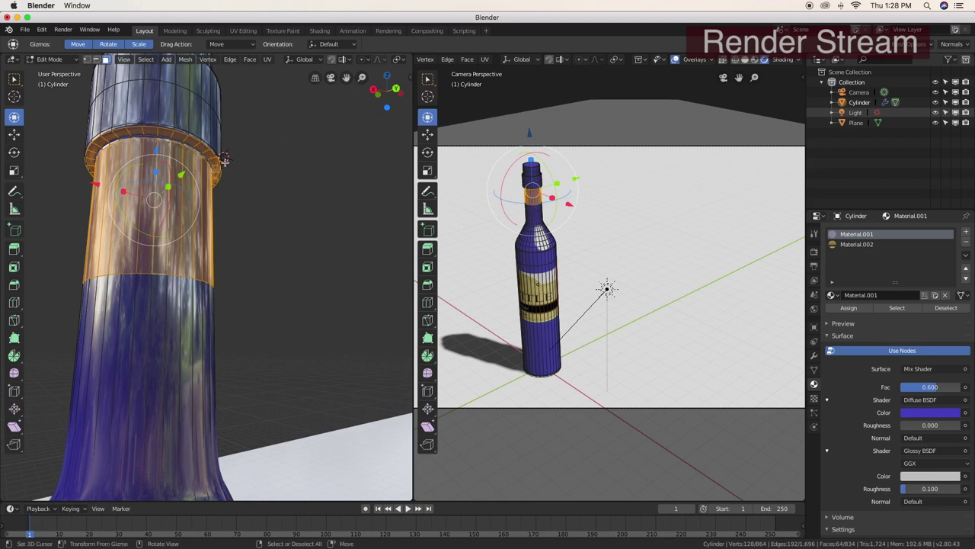
pyautogui.scroll(2, 257, 206)
pyautogui.scroll(3, 256, 206)
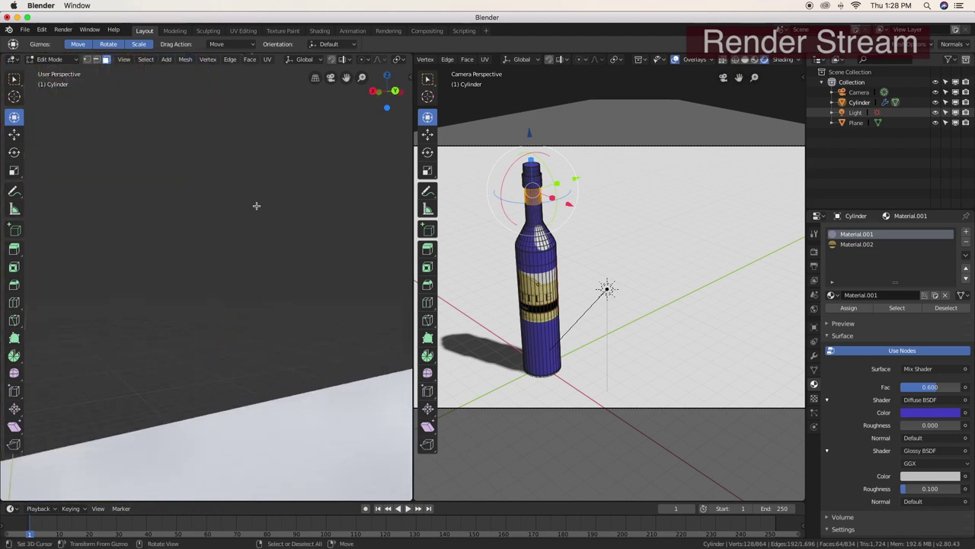
pyautogui.scroll(-3, 231, 191)
pyautogui.scroll(-2, 231, 191)
pyautogui.moveTo(230, 191)
pyautogui.mouseDown(button='middle')
pyautogui.moveTo(232, 210)
pyautogui.moveTo(150, 232)
pyautogui.mouseUp(button='middle')
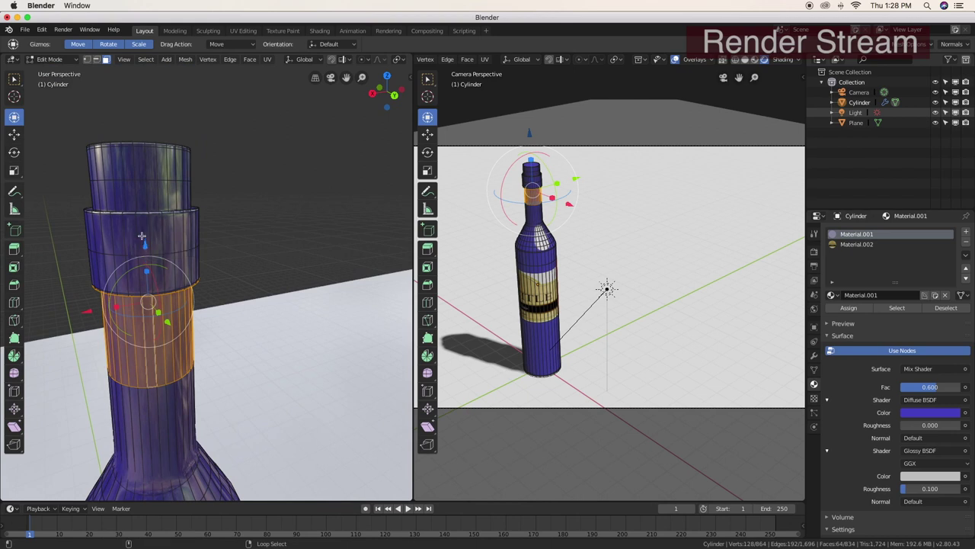
pyautogui.keyDown('alt'); pyautogui.keyDown('shift'); pyautogui.click(142, 236); pyautogui.keyUp('shift'); pyautogui.keyUp('alt')
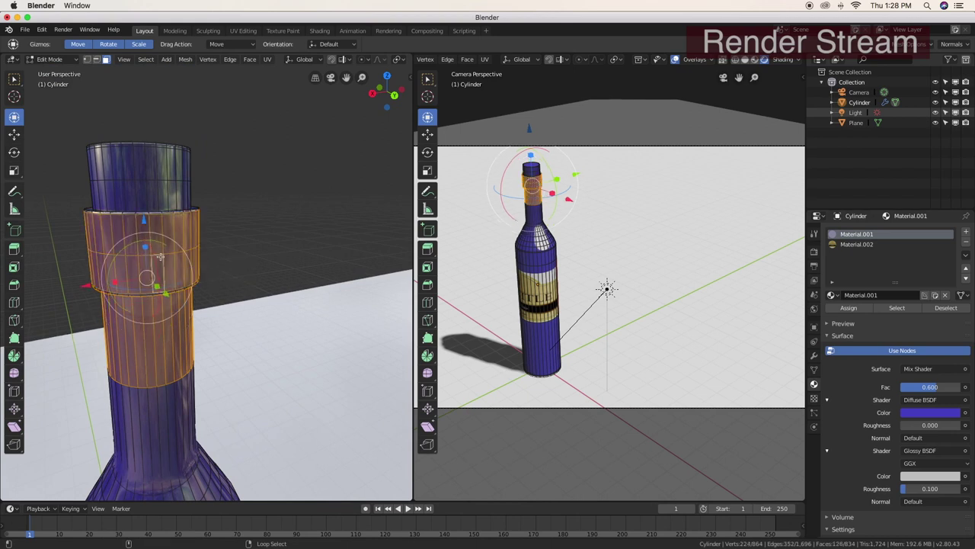
# Extend the selection with further neck rings up toward the bottle's top
pyautogui.keyDown('alt'); pyautogui.keyDown('shift'); pyautogui.click(144, 202); pyautogui.keyUp('shift'); pyautogui.keyUp('alt')
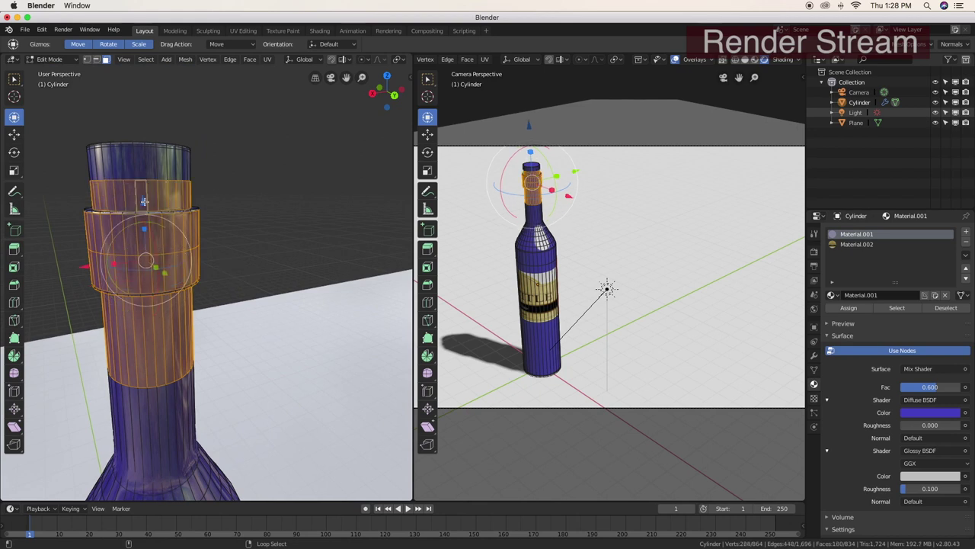
pyautogui.moveTo(216, 242)
pyautogui.mouseDown(button='middle')
pyautogui.moveTo(244, 257)
pyautogui.moveTo(237, 271)
pyautogui.mouseUp(button='middle')
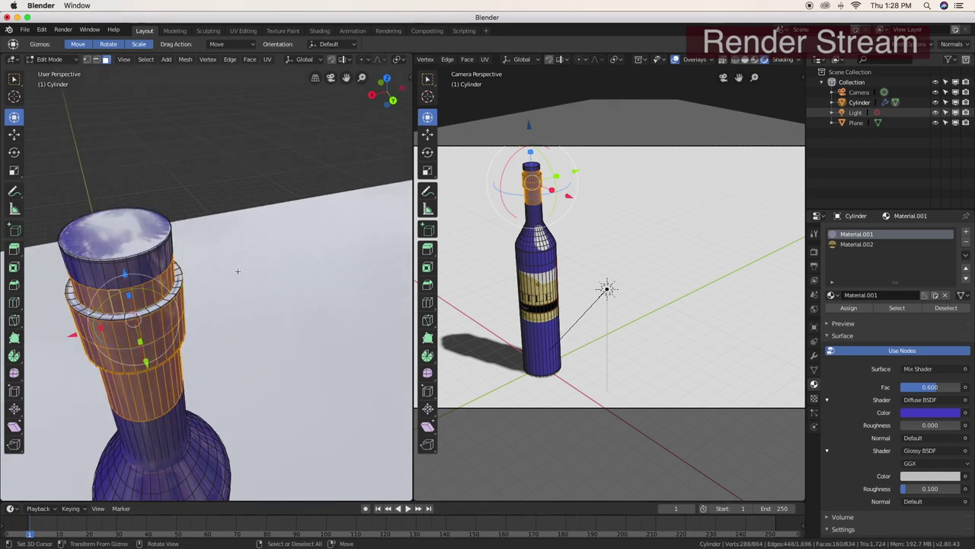
pyautogui.keyDown('alt'); pyautogui.keyDown('shift'); pyautogui.click(142, 314); pyautogui.keyUp('shift'); pyautogui.keyUp('alt')
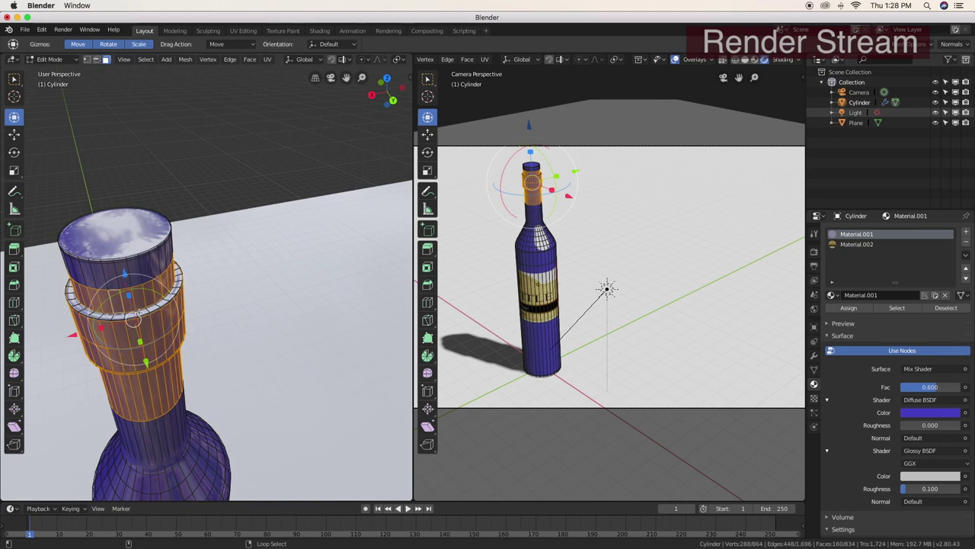
pyautogui.keyDown('alt'); pyautogui.keyDown('shift'); pyautogui.click(144, 323); pyautogui.keyUp('shift'); pyautogui.keyUp('alt')
pyautogui.moveTo(143, 323)
pyautogui.mouseDown(button='middle')
pyautogui.moveTo(153, 278)
pyautogui.moveTo(237, 282)
pyautogui.mouseUp(button='middle')
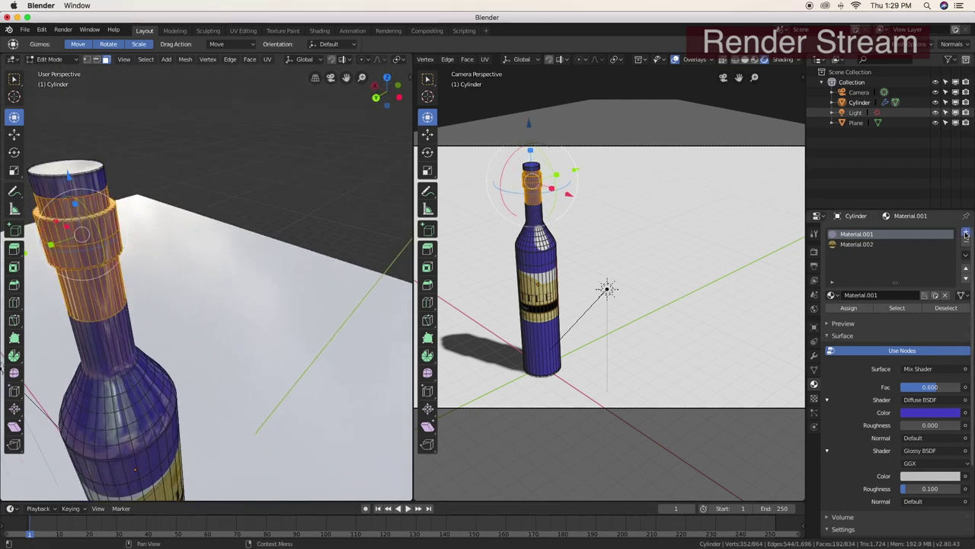
# Add a new material slot and material to the bottle with a Mix Shader surface
pyautogui.click(966, 231)
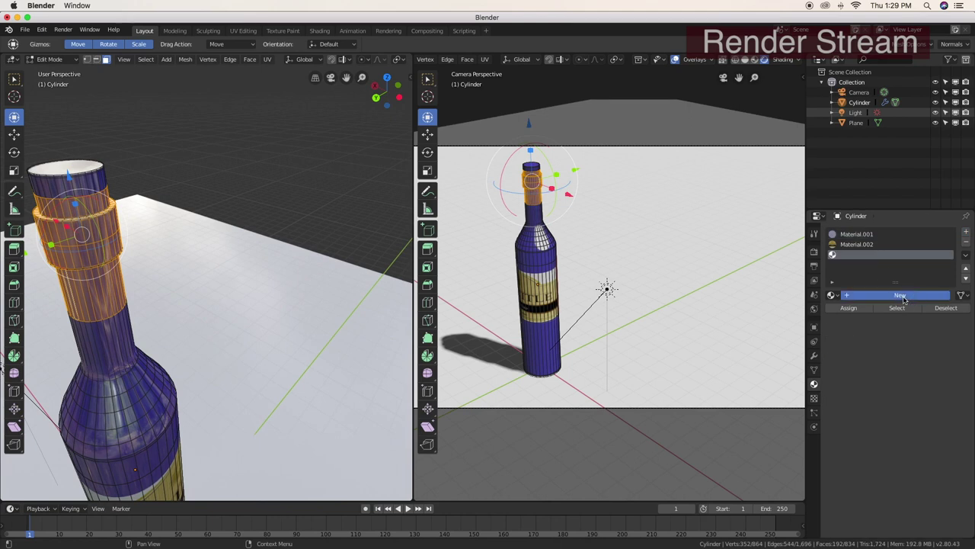
pyautogui.click(902, 296)
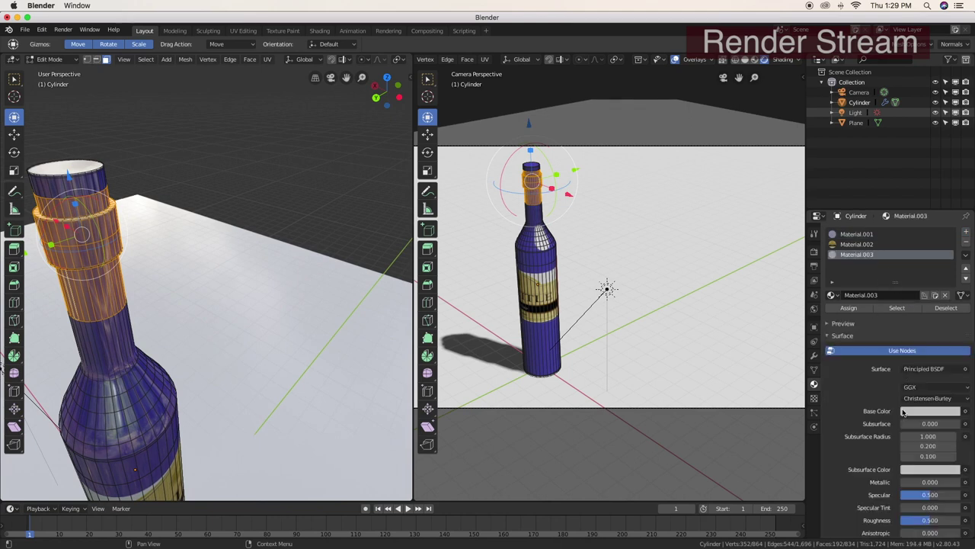
pyautogui.click(922, 368)
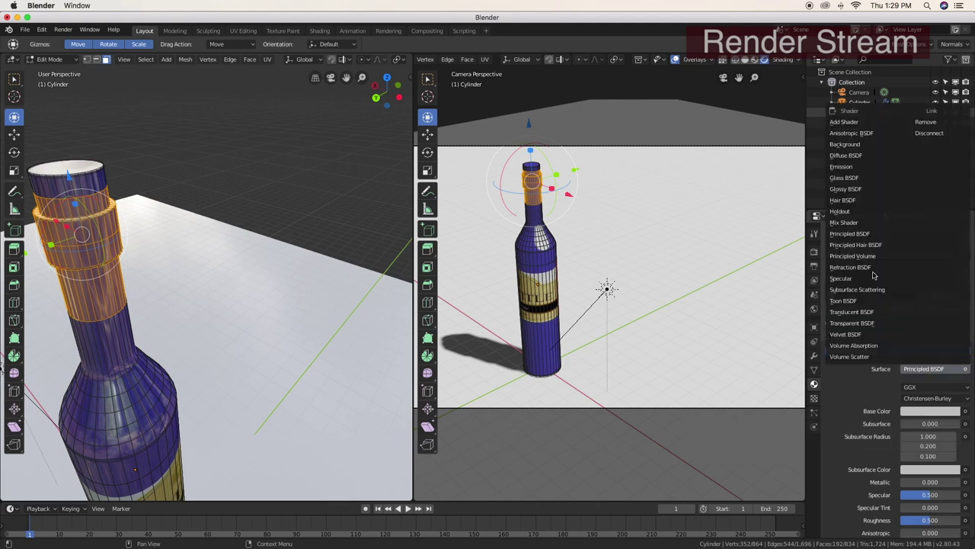
pyautogui.click(854, 222)
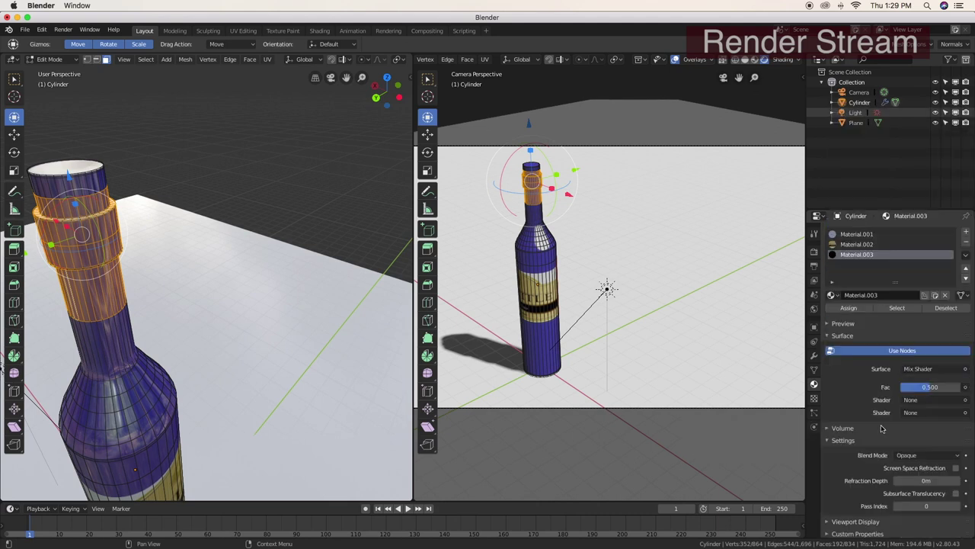
# Make the mix's first shader a red Diffuse BSDF
pyautogui.click(920, 400)
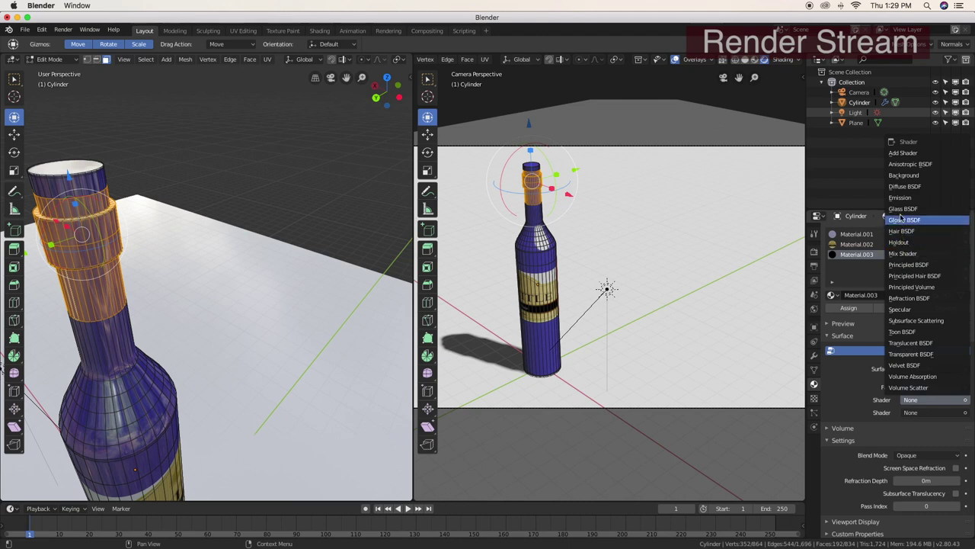
pyautogui.click(906, 190)
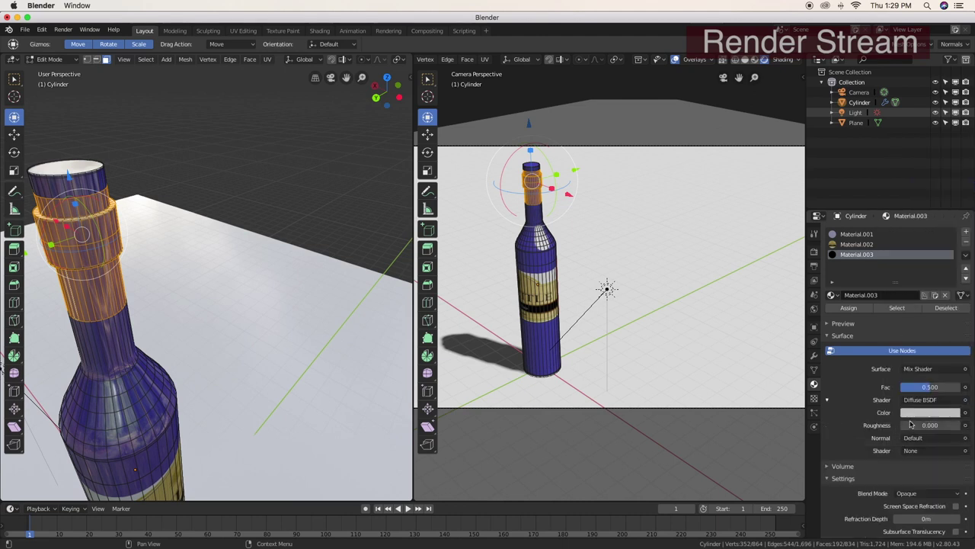
pyautogui.click(915, 416)
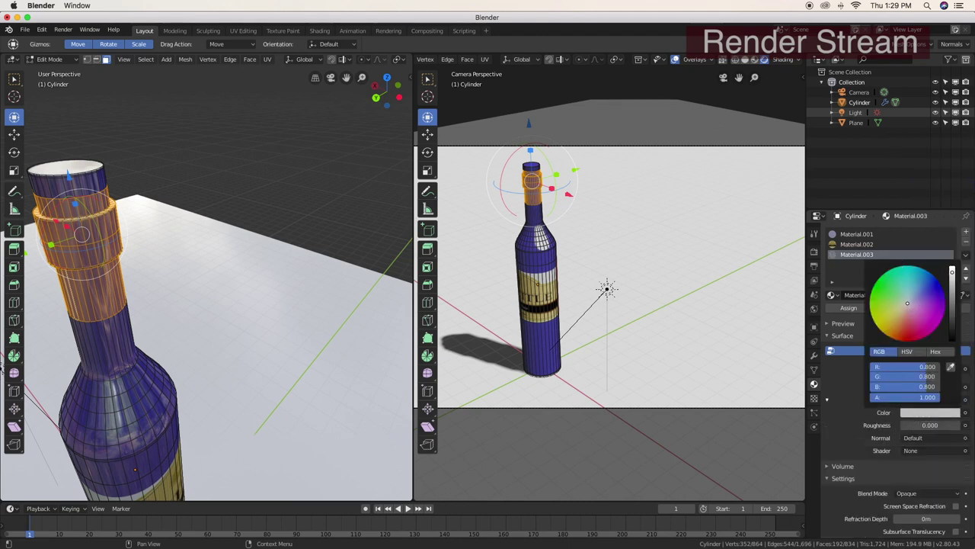
pyautogui.moveTo(907, 303); pyautogui.dragTo(902, 340)
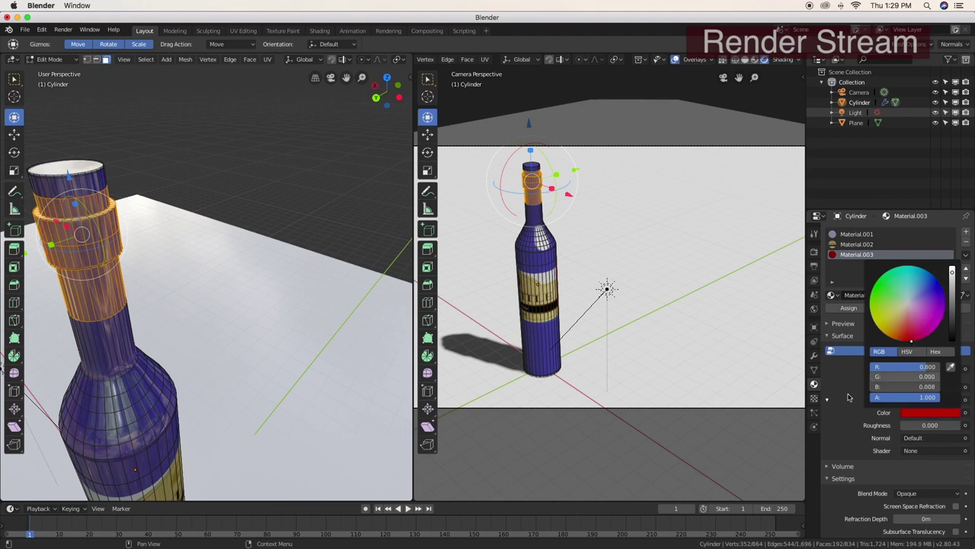
pyautogui.click(907, 342)
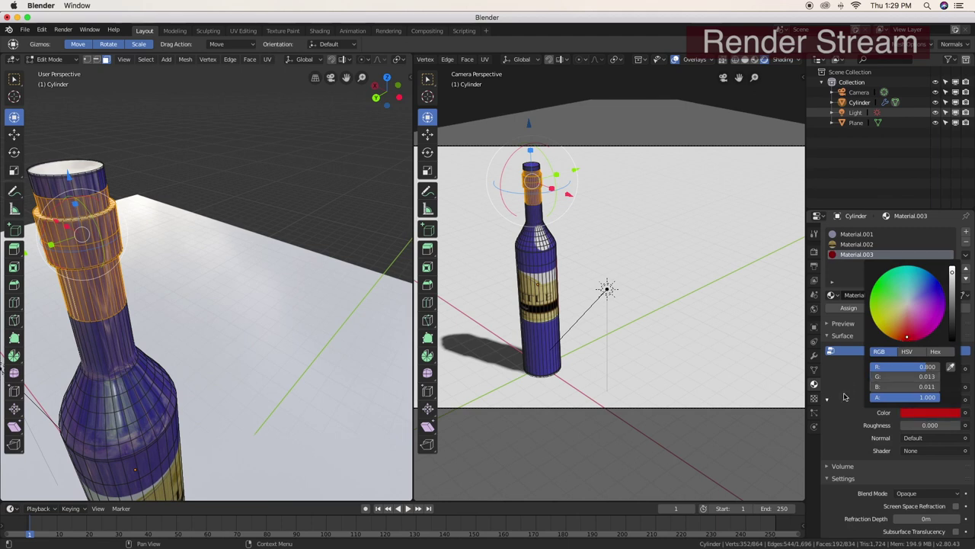
# Use Glossy BSDF as the mix's second shader
pyautogui.scroll(-2, 897, 440)
pyautogui.click(914, 412)
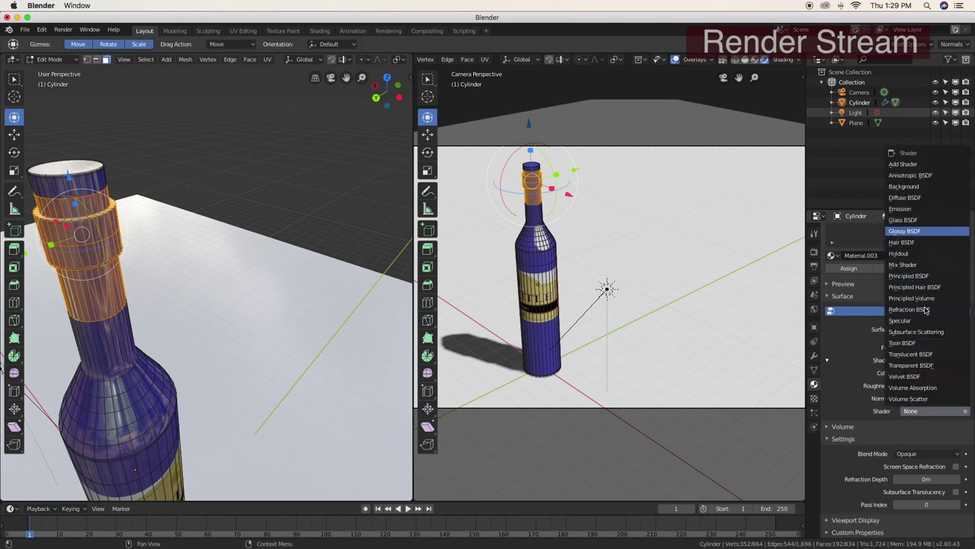
pyautogui.click(920, 230)
pyautogui.scroll(-2, 909, 343)
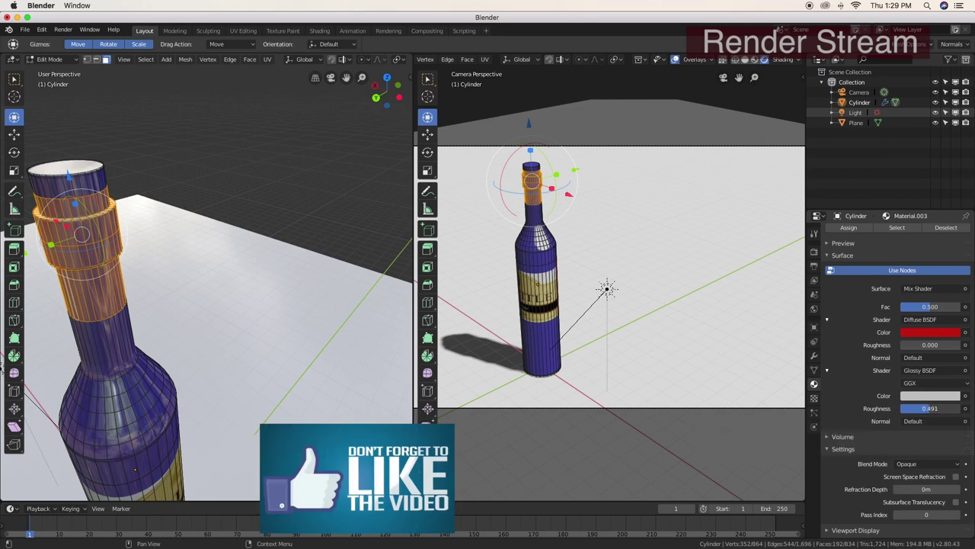
# Set the Glossy roughness of the cap material to 0.2
pyautogui.moveTo(930, 411); pyautogui.dragTo(906, 412)
pyautogui.doubleClick(909, 407)
pyautogui.press('BackSpace')
pyautogui.write('0.2')
pyautogui.press('Return')
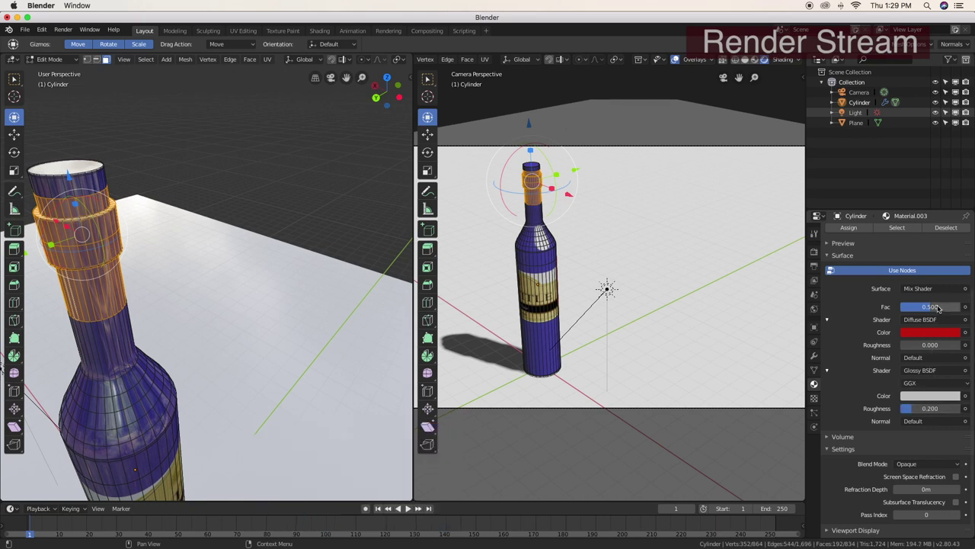
# Set the mix factor to 0.7 and assign the red material to the cap faces
pyautogui.doubleClick(937, 306)
pyautogui.write('0')
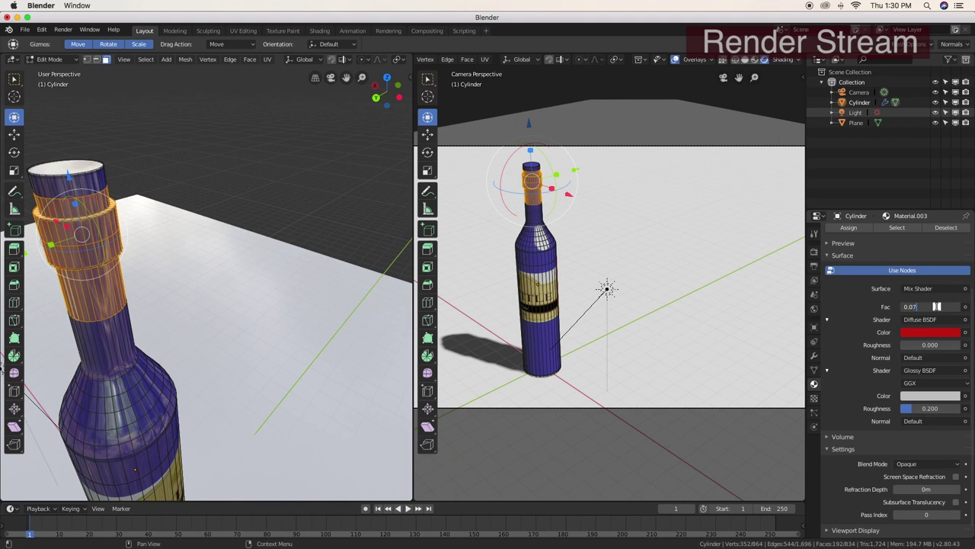
pyautogui.press('Return')
pyautogui.doubleClick(919, 307)
pyautogui.write('0')
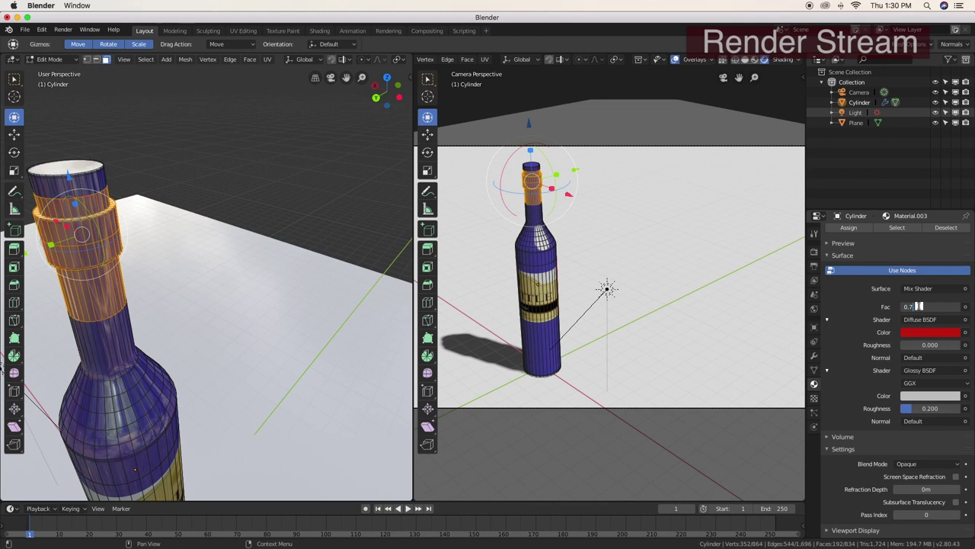
pyautogui.press('Return')
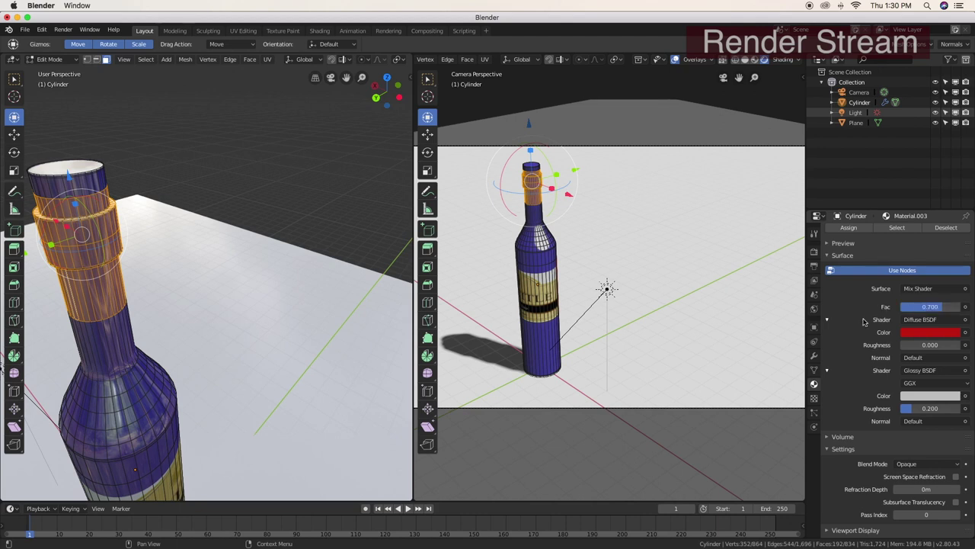
pyautogui.scroll(3, 862, 297)
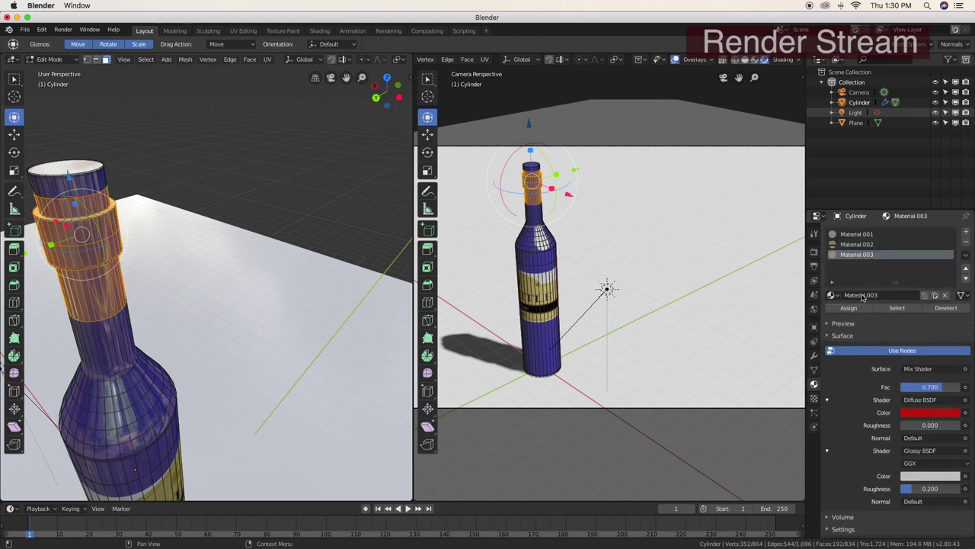
pyautogui.click(848, 309)
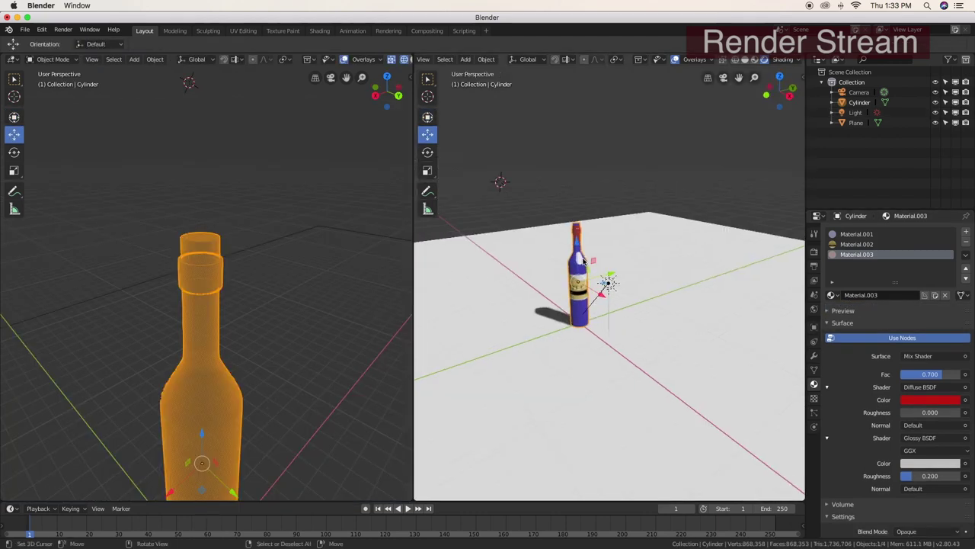
# Zoom and orbit the right viewport to inspect the bottle with its red cap upright
pyautogui.scroll(1, 584, 260)
pyautogui.scroll(2, 584, 259)
pyautogui.scroll(2, 545, 201)
pyautogui.moveTo(545, 201); pyautogui.dragTo(536, 259, button='middle')
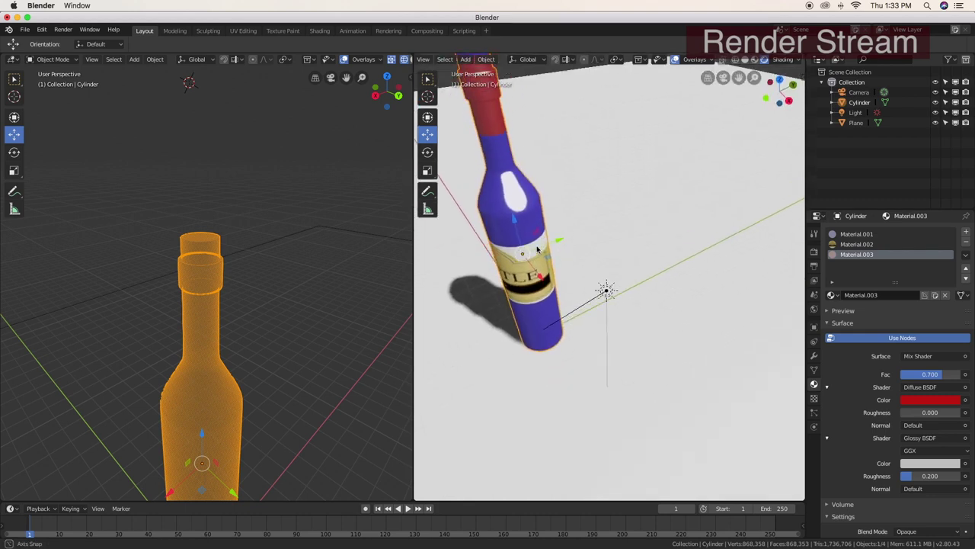
pyautogui.moveTo(536, 259)
pyautogui.mouseDown(button='middle')
pyautogui.moveTo(524, 219)
pyautogui.moveTo(591, 250)
pyautogui.mouseUp(button='middle')
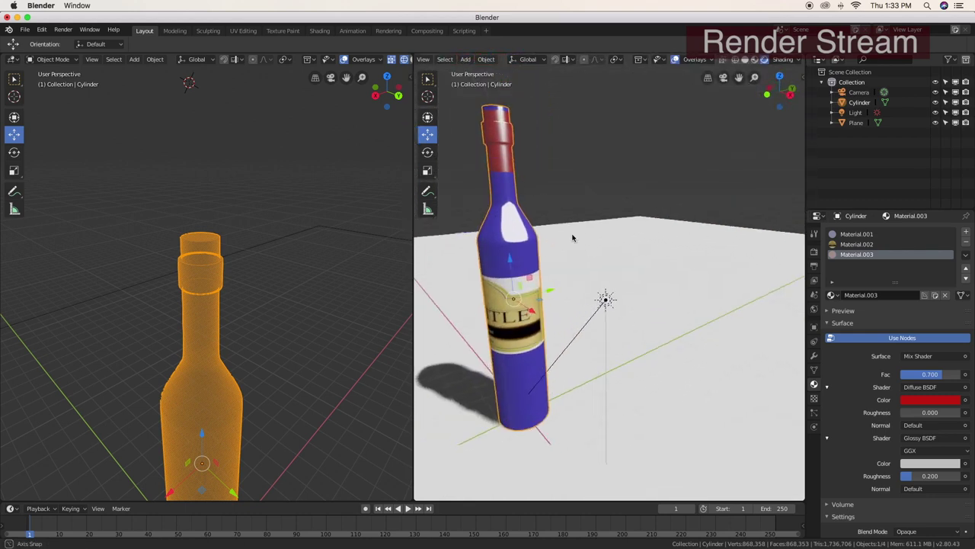
# Look through the scene camera in the right view and zoom out the left viewport
pyautogui.click(724, 79)
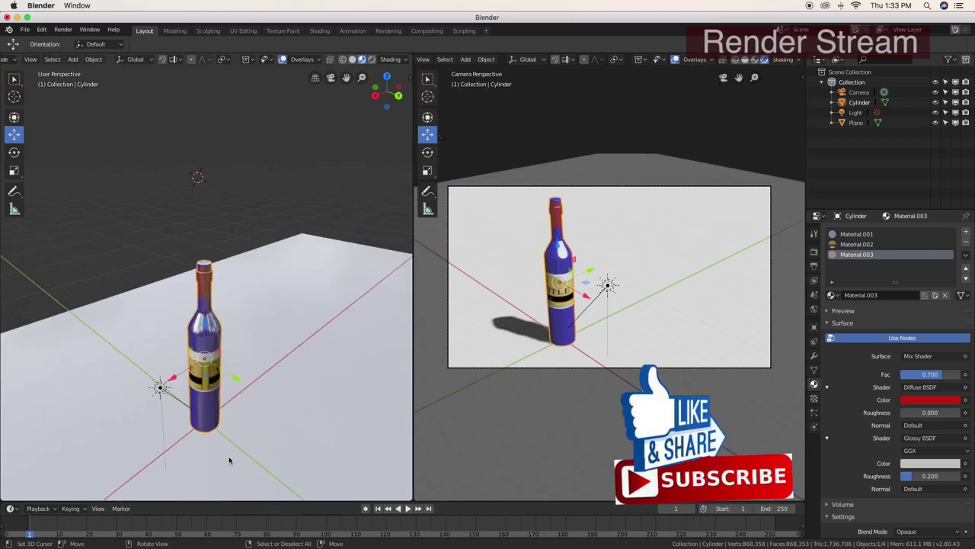
pyautogui.scroll(-3, 213, 427)
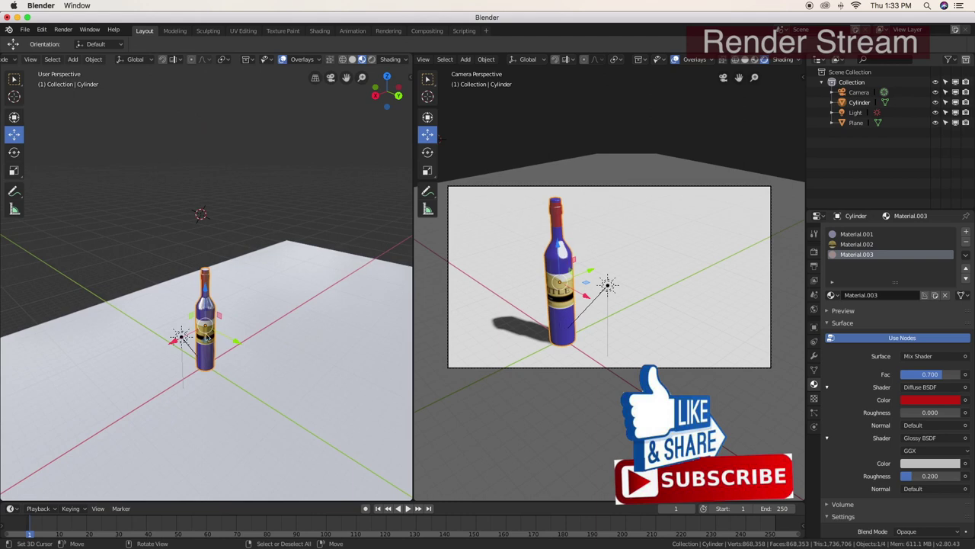
pyautogui.scroll(-2, 228, 358)
pyautogui.scroll(-3, 229, 358)
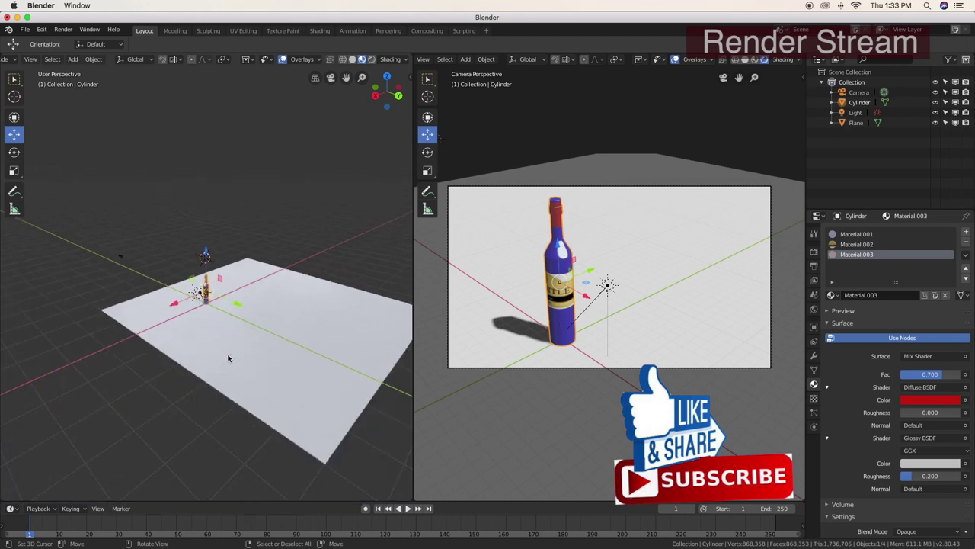
# Reselect the bottle and darken the blue diffuse colour of Material.001
pyautogui.click(128, 260)
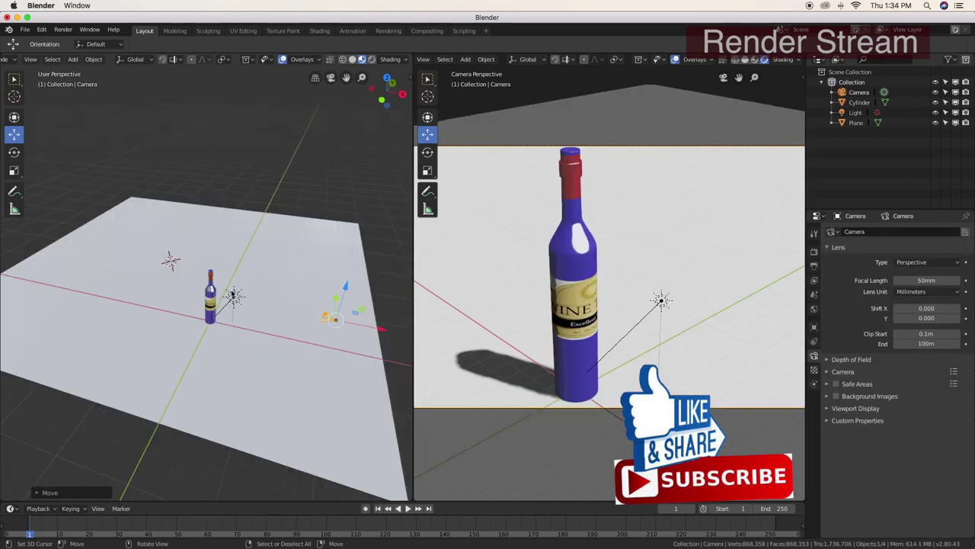
pyautogui.click(216, 282)
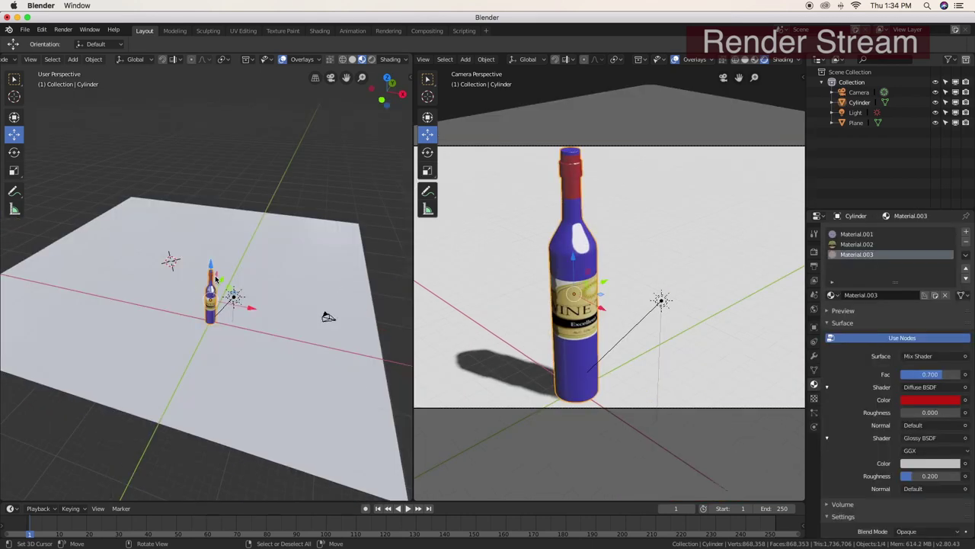
pyautogui.click(855, 234)
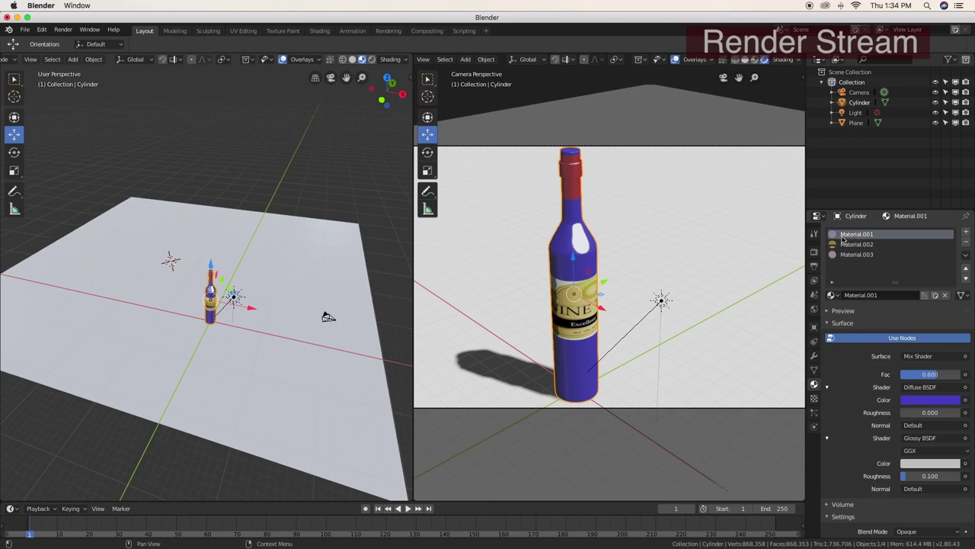
pyautogui.click(922, 399)
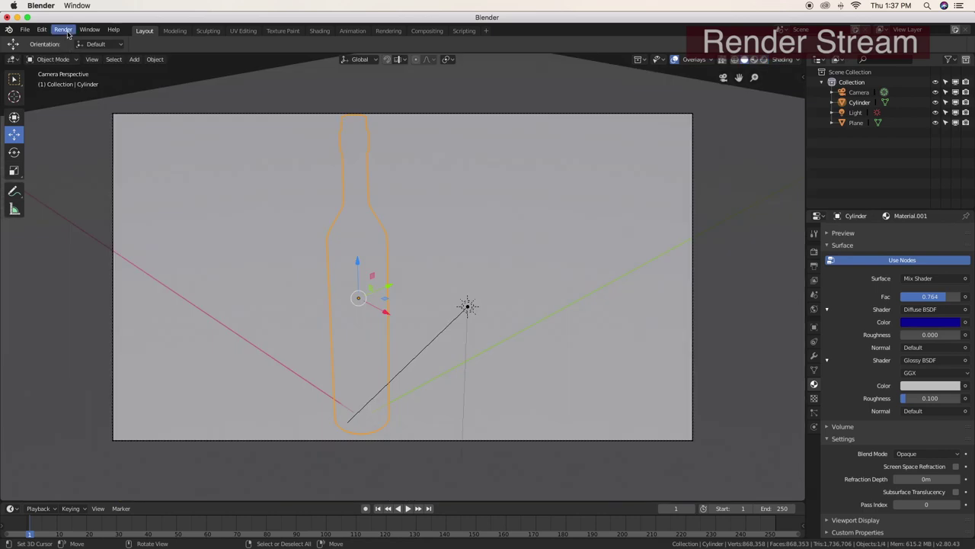
# Render the final image of the wine bottle
pyautogui.click(64, 30)
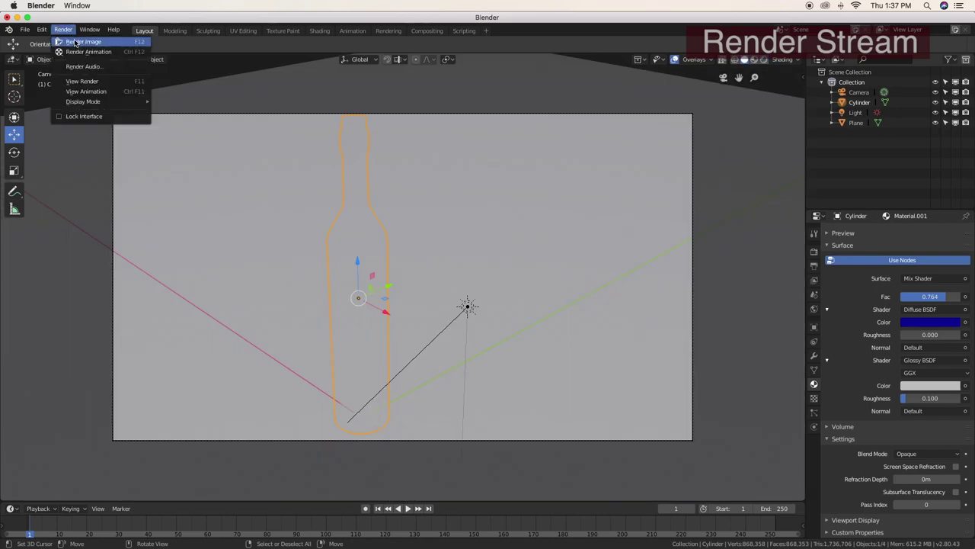
pyautogui.click(76, 42)
pyautogui.scroll(-1, 323, 192)
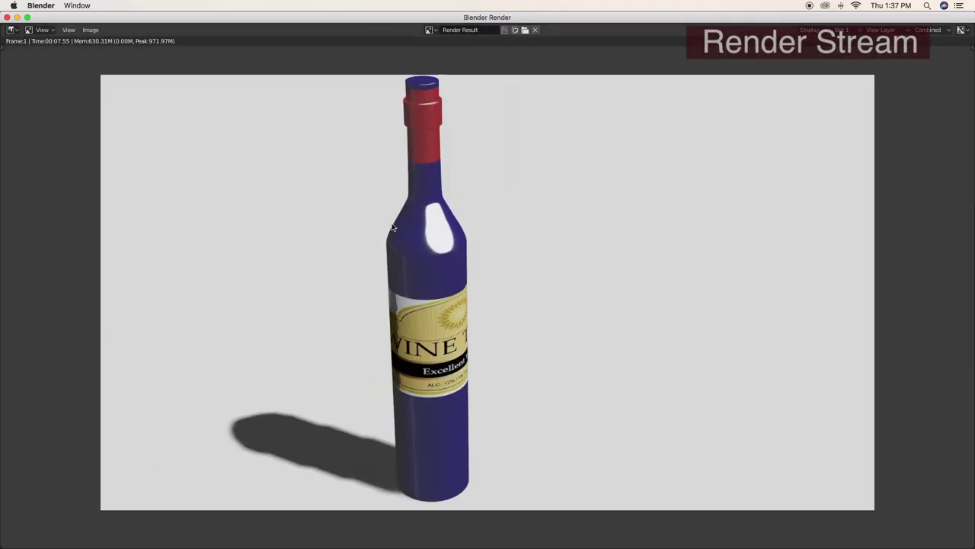